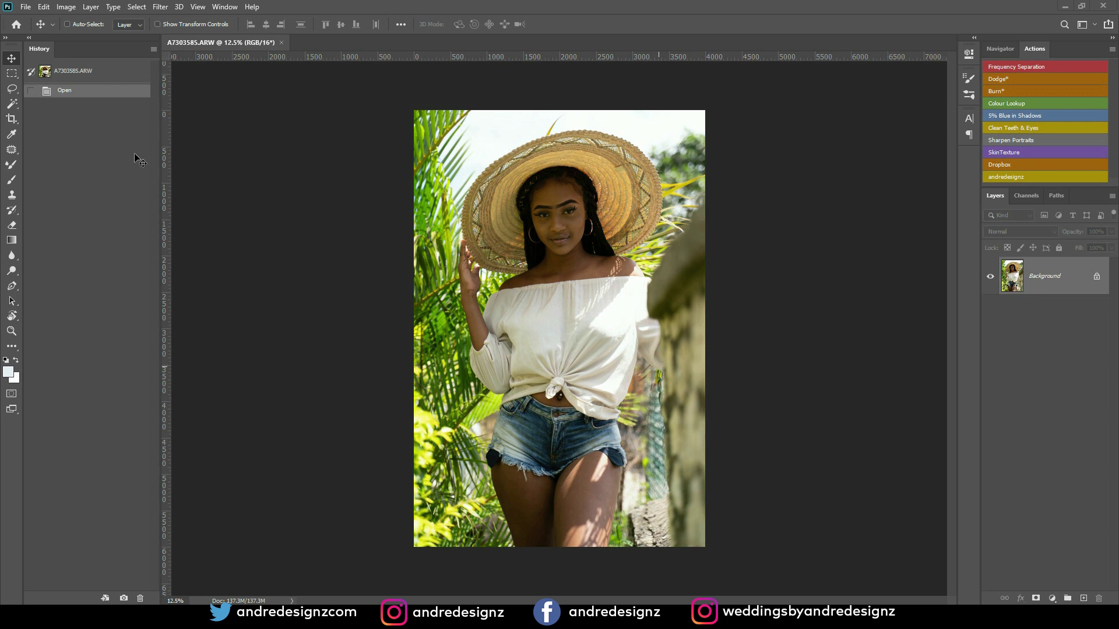
Step: Review the photo's camera data in the file information, then close it without changes
left_click(25, 7)
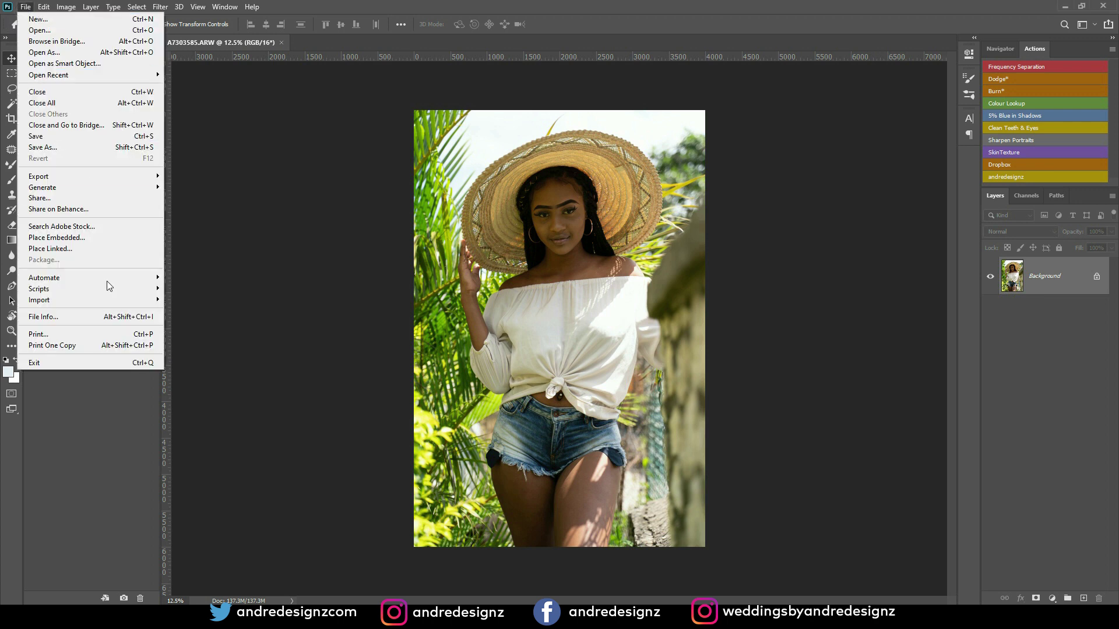
left_click(102, 317)
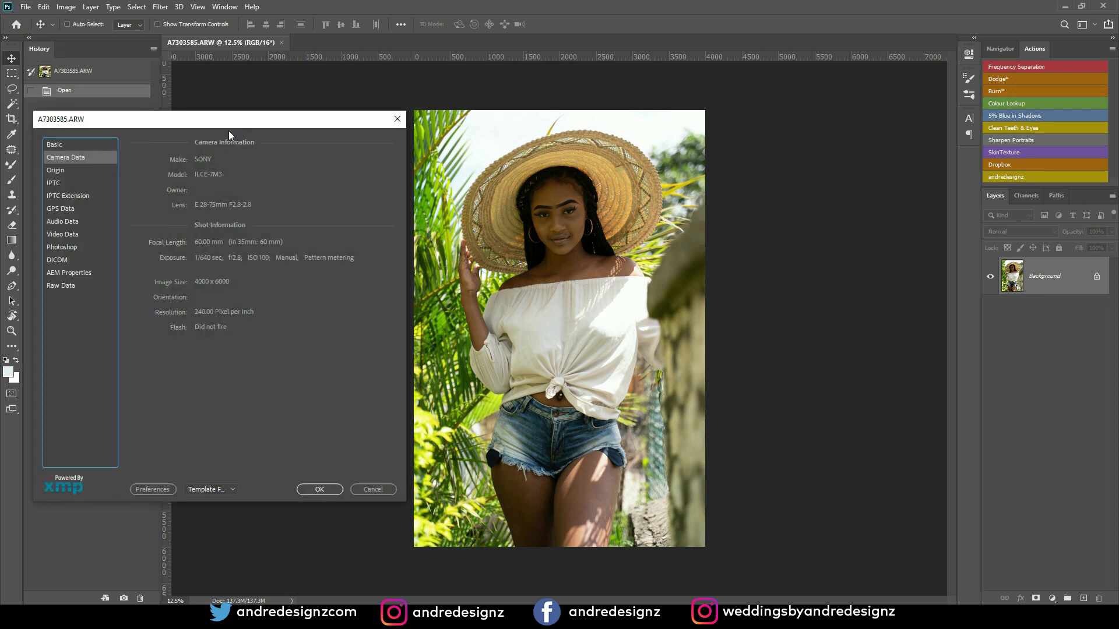
left_click_drag(229, 123, 259, 112)
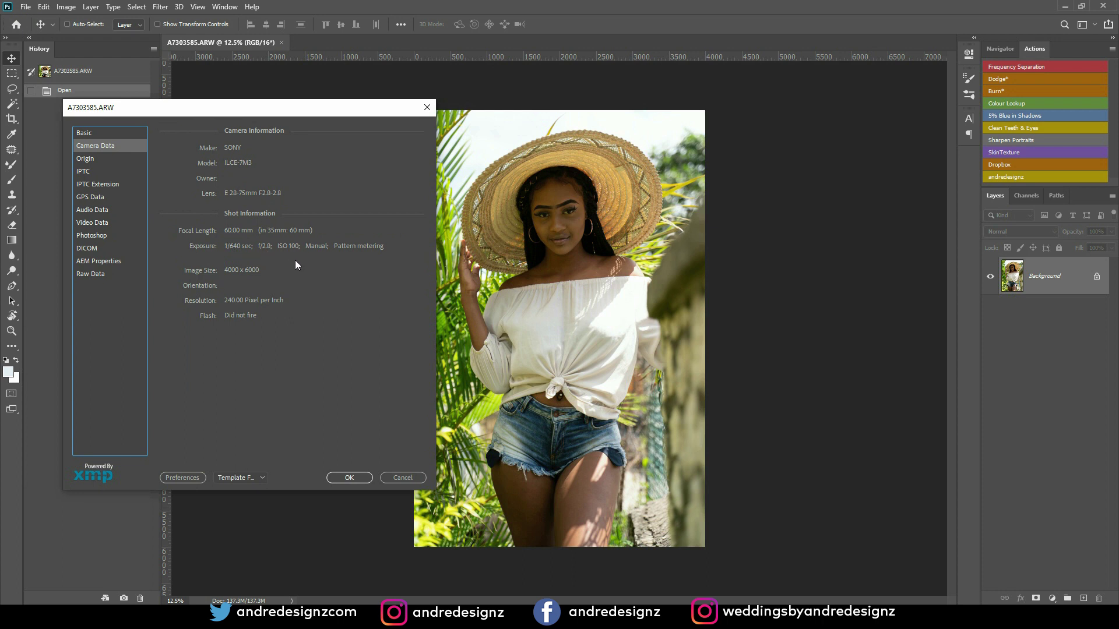
left_click(402, 476)
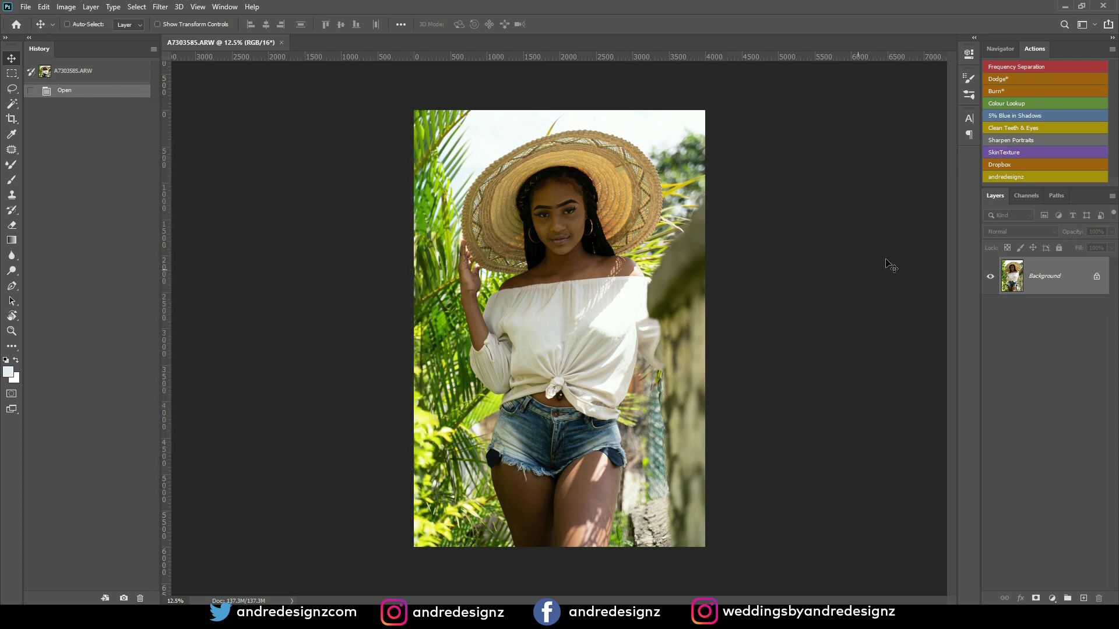
Step: Examine the model's face and shoulders up close for blemishes and stray light spots
scroll(640, 237, "up", 5)
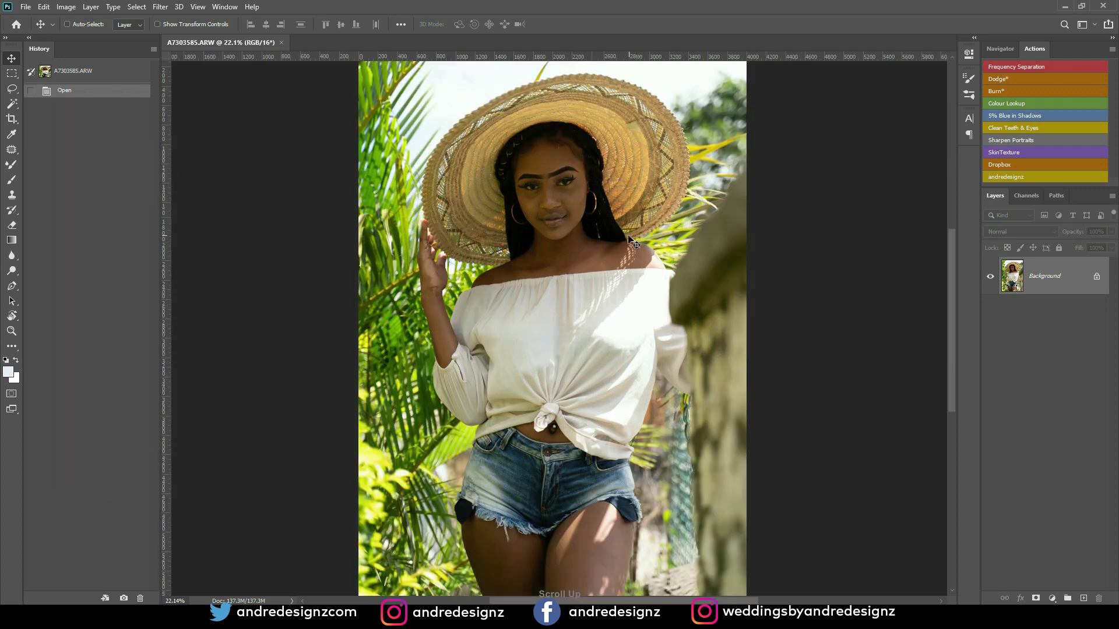
scroll(631, 228, "up", 2)
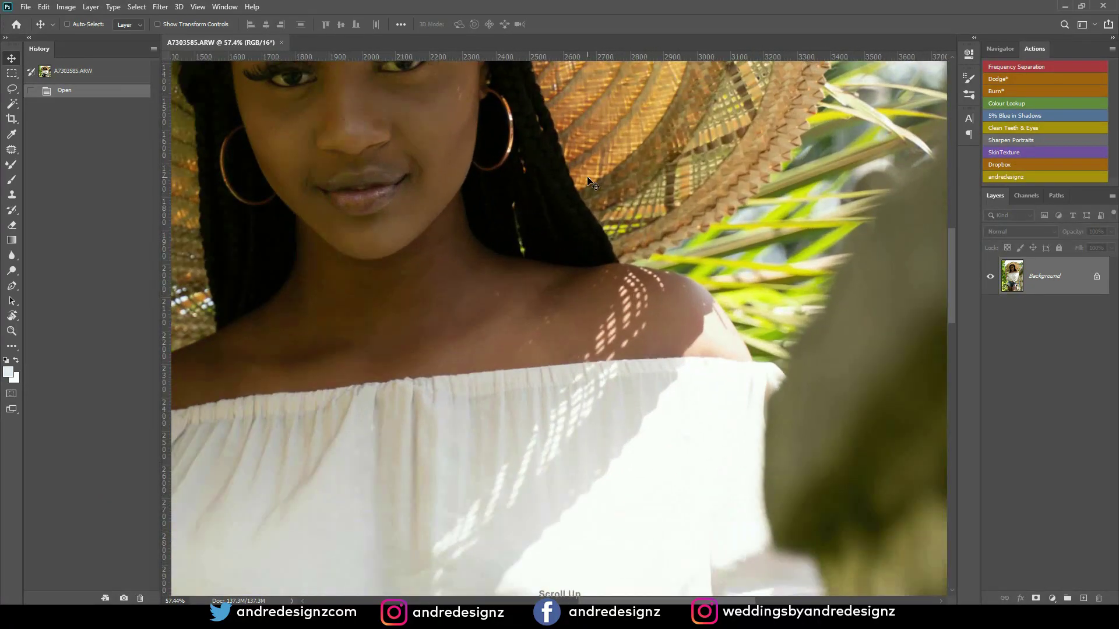
scroll(459, 154, "up", 2)
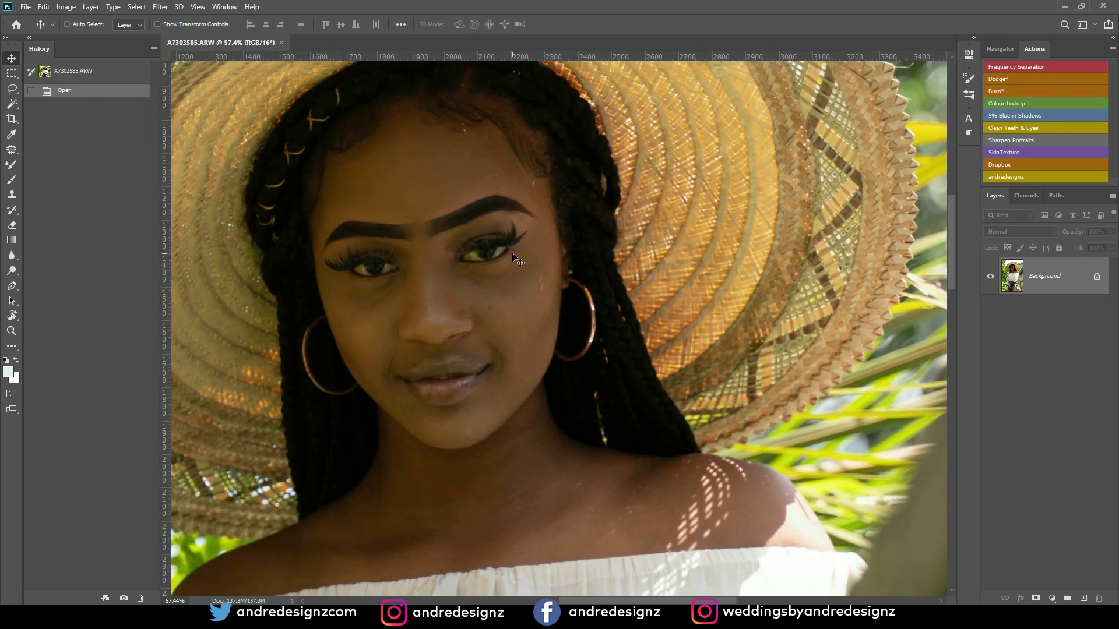
scroll(495, 202, "up", 2)
scroll(495, 202, "down", 1)
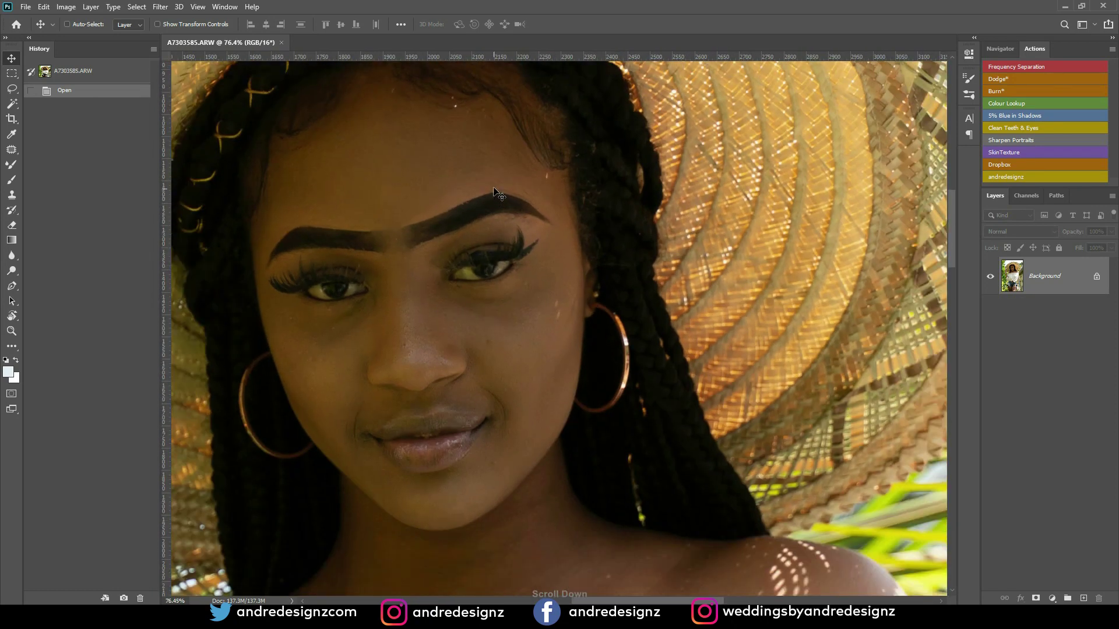
scroll(493, 193, "down", 3)
scroll(492, 194, "up", 4)
scroll(491, 195, "down", 1)
Step: Duplicate the Background layer and use the Patch tool to remove the bright spots on the forehead near the hairline
left_click_drag(1048, 282, 1085, 593)
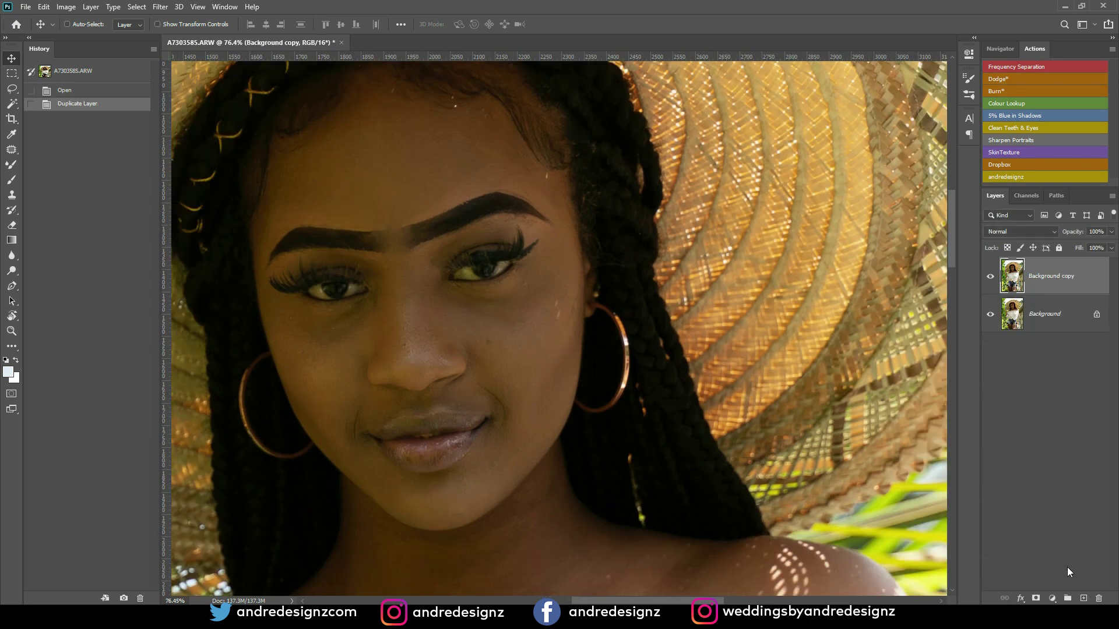
key("j")
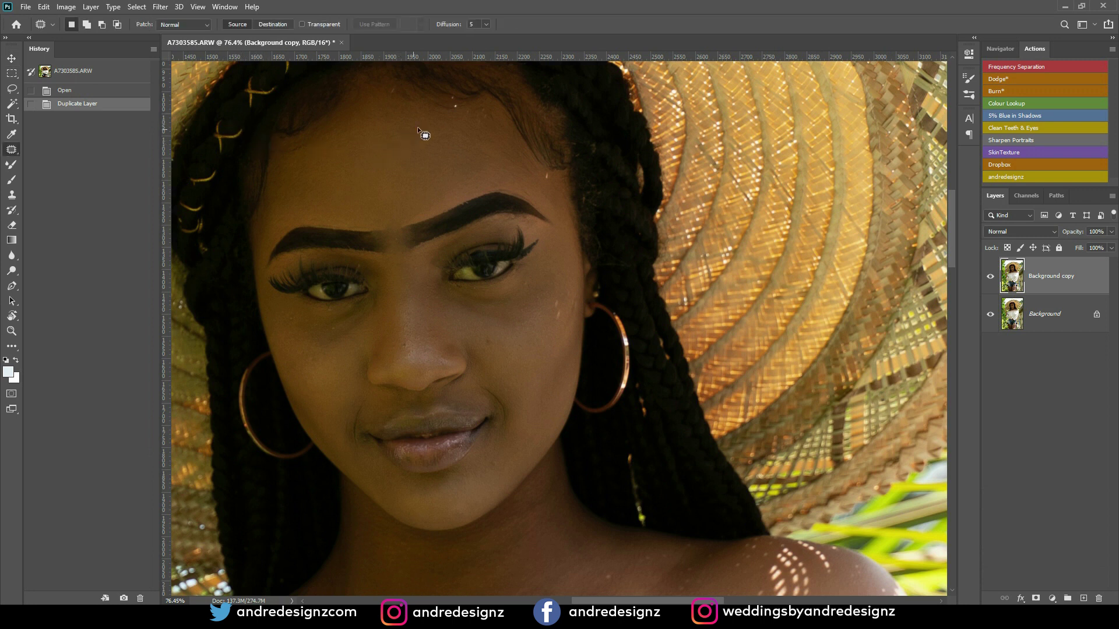
mouse_move(456, 105)
left_mouse_down()
mouse_move(400, 87)
mouse_move(415, 120)
mouse_move(427, 112)
left_mouse_up()
key("ctrl+d")
key("ctrl+d")
key("ctrl+d")
left_click_drag(415, 100, 421, 120)
Step: Patch the small light spots beside the temple and on the cheek next to the earring
key("ctrl+d")
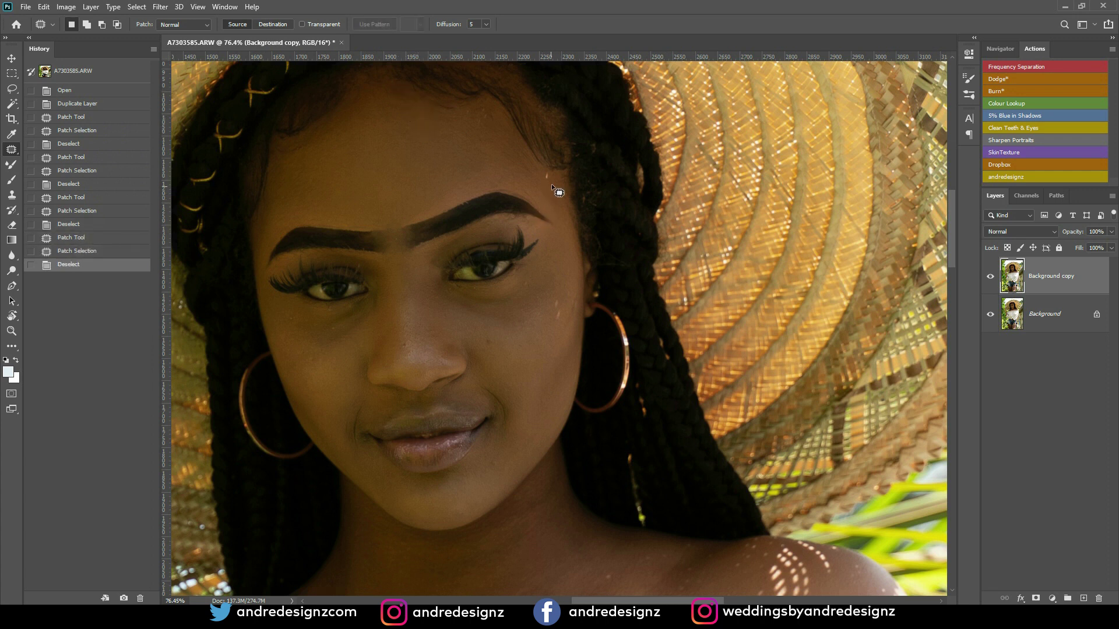
left_click_drag(555, 180, 551, 183)
mouse_move(549, 179)
left_mouse_down()
mouse_move(561, 303)
mouse_move(561, 272)
mouse_move(529, 288)
mouse_move(537, 306)
mouse_move(575, 301)
mouse_move(520, 331)
left_mouse_up()
key("ctrl+d")
key("ctrl+d")
key("ctrl+d")
key("ctrl+d")
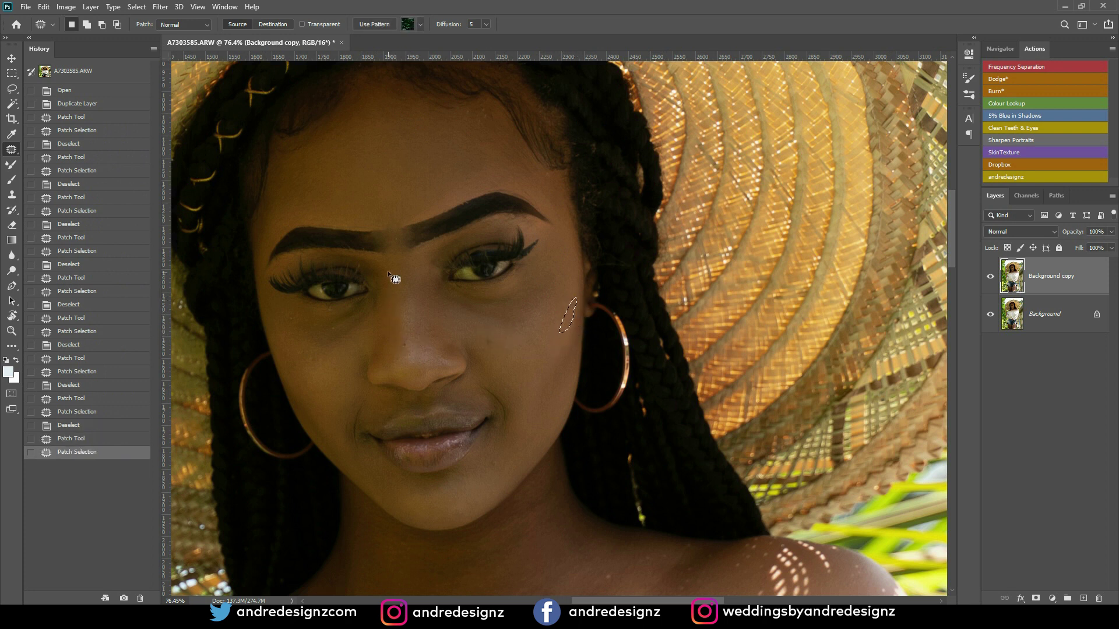
Step: Patch the small blemishes under the eye on the opposite cheek
left_click_drag(340, 326, 334, 335)
mouse_move(333, 331)
left_mouse_down()
mouse_move(288, 322)
mouse_move(294, 312)
left_mouse_up()
key("ctrl+d")
left_click_drag(293, 319, 304, 331)
key("ctrl+d")
Step: Patch the small blemishes on the lower face and neck
left_click_drag(397, 330, 409, 160)
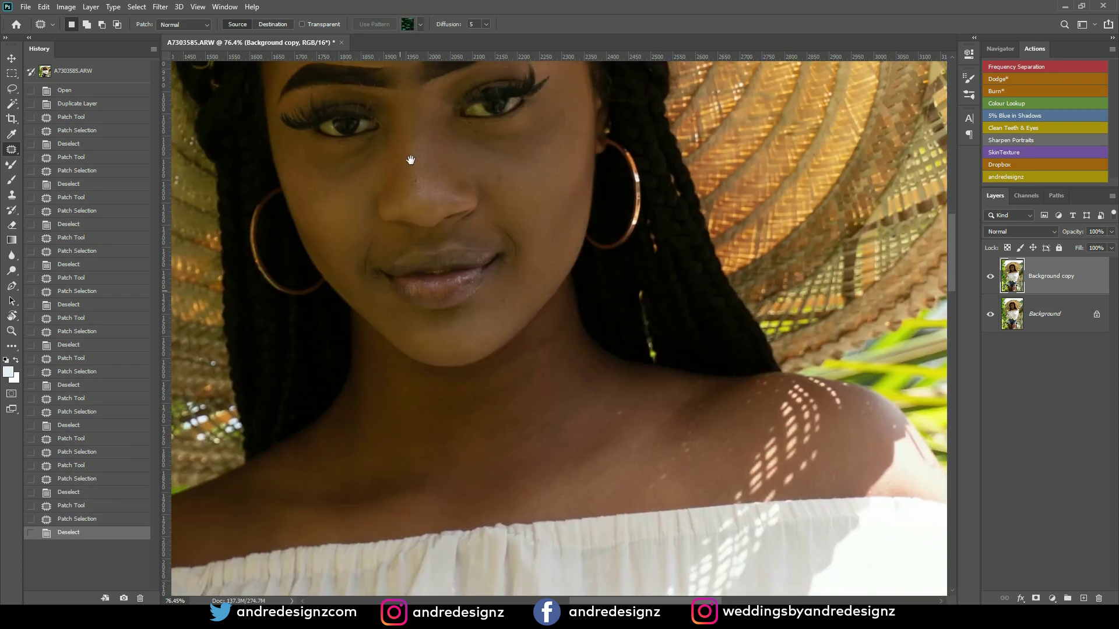
left_click_drag(470, 256, 429, 193)
mouse_move(483, 233)
left_mouse_down()
mouse_move(474, 237)
mouse_move(533, 309)
left_mouse_up()
key("ctrl+d")
mouse_move(577, 339)
left_mouse_down()
mouse_move(587, 339)
mouse_move(582, 348)
left_mouse_up()
key("ctrl+d")
Step: Patch the blemishes on the raised forearm and the creases at the wrist
scroll(522, 316, "down", 3)
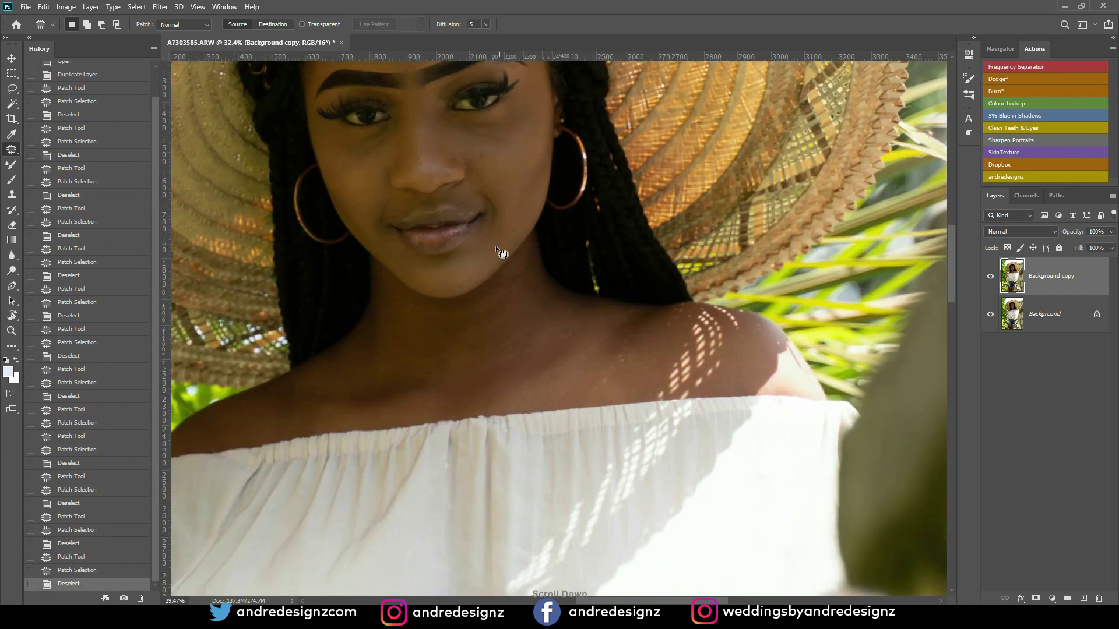
scroll(492, 226, "down", 4)
scroll(464, 301, "up", 1)
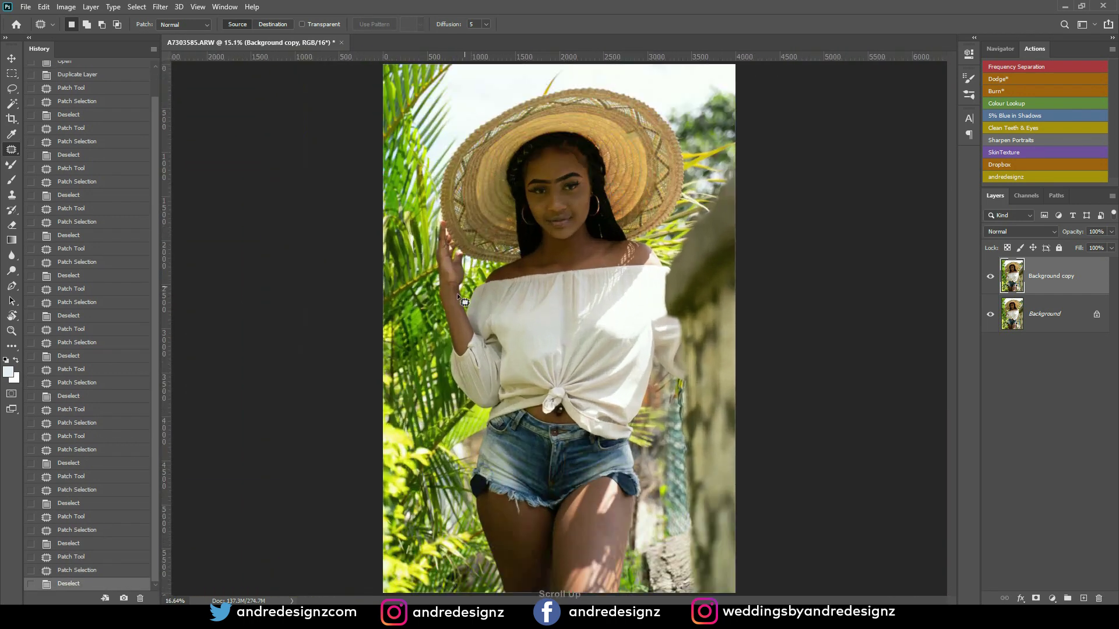
scroll(464, 302, "up", 5)
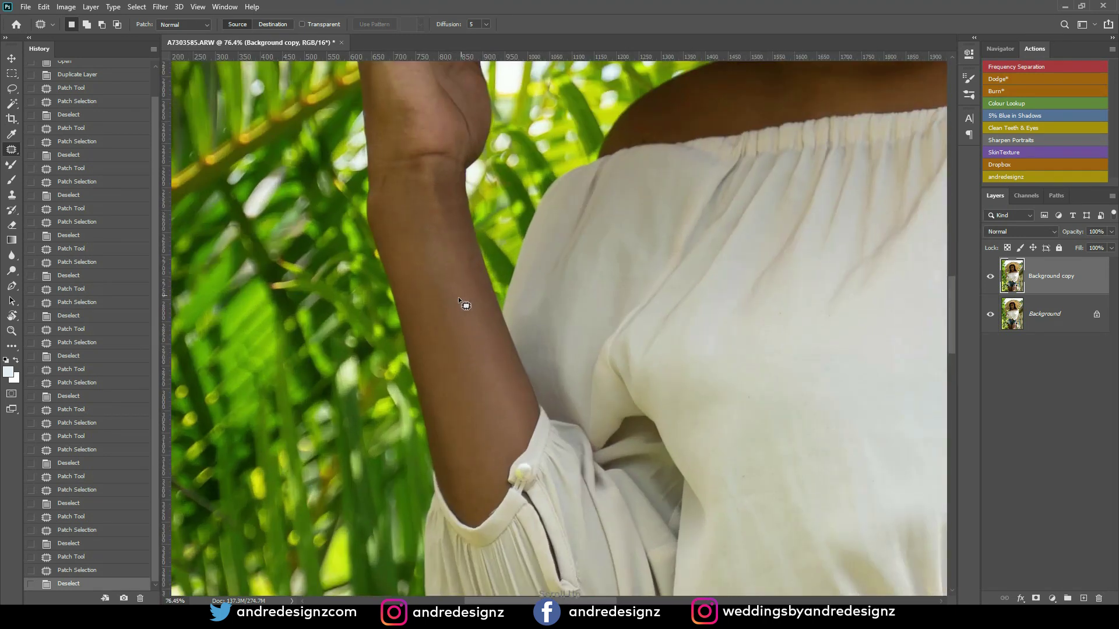
scroll(458, 299, "down", 1)
left_click_drag(458, 298, 482, 342)
key("ctrl+d")
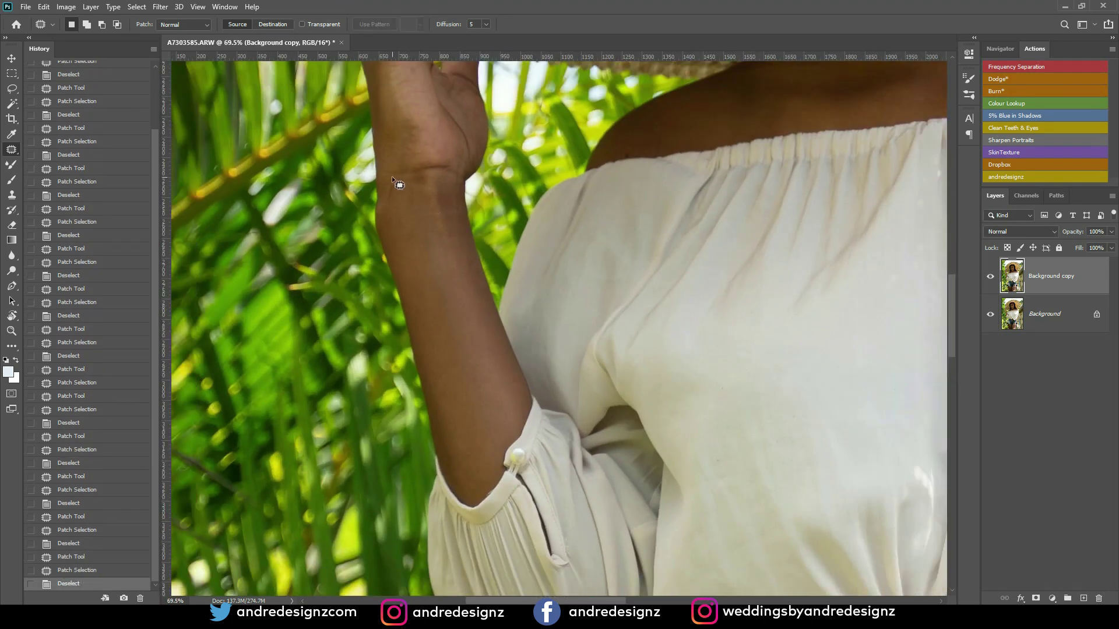
left_click_drag(399, 195, 392, 180)
left_click_drag(394, 192, 403, 218)
key("ctrl+d")
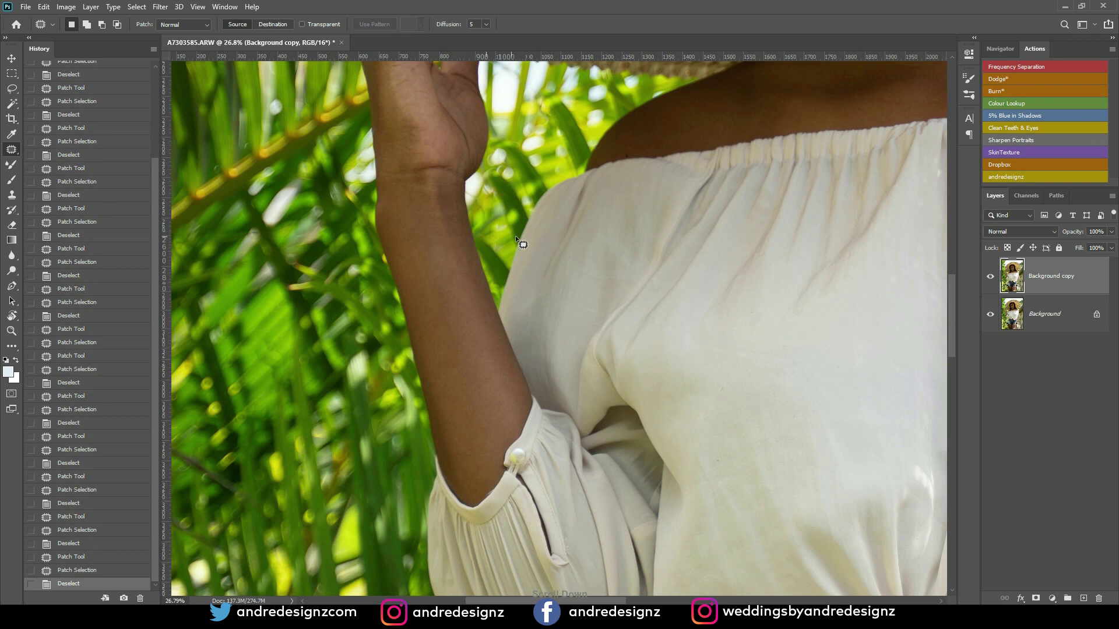
Step: Patch the skin blemishes on both thighs below the denim shorts
scroll(515, 236, "down", 13)
scroll(530, 240, "down", 2)
scroll(597, 396, "up", 4)
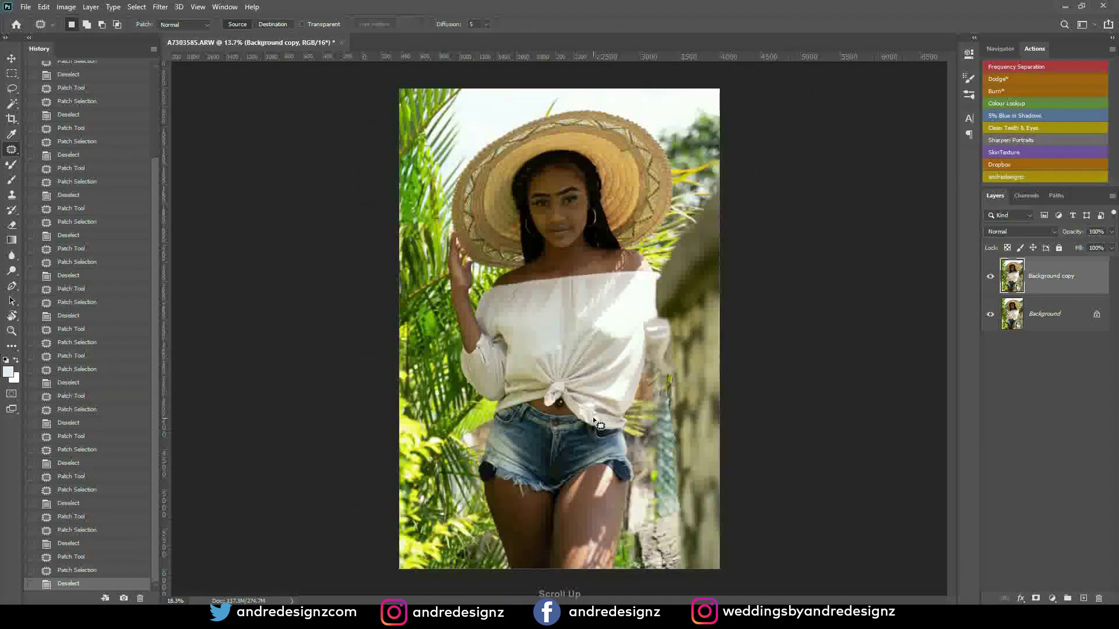
scroll(594, 418, "up", 3)
left_click_drag(541, 285, 507, 183)
left_click_drag(431, 458, 502, 185)
left_click_drag(497, 106, 498, 215)
scroll(518, 190, "up", 5)
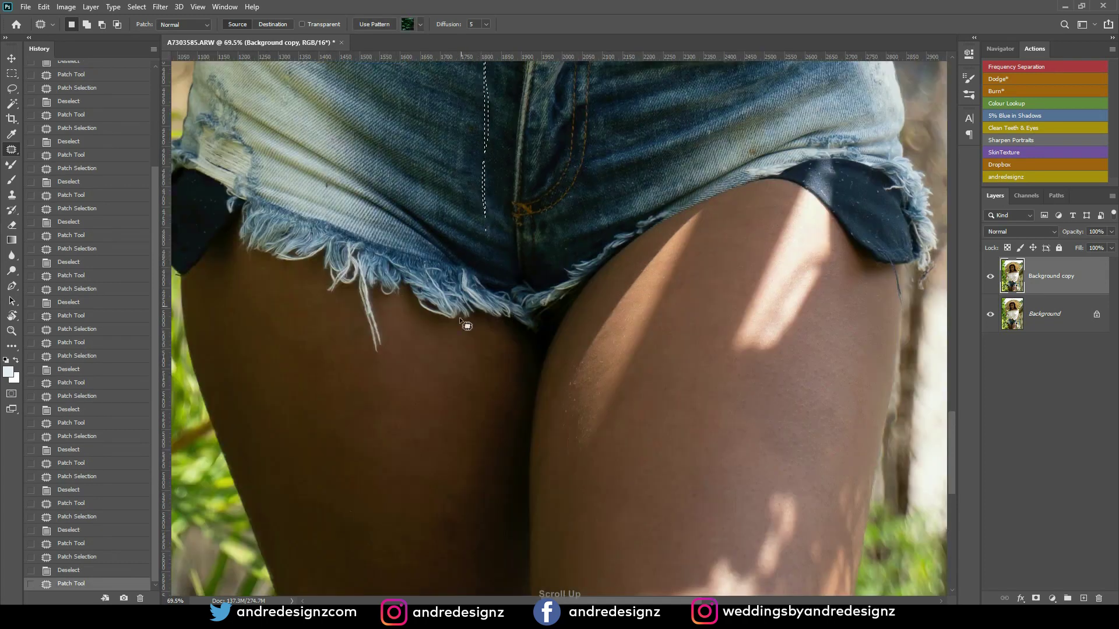
mouse_move(406, 453)
left_mouse_down()
mouse_move(424, 442)
mouse_move(415, 452)
left_mouse_up()
left_click_drag(418, 447, 419, 473)
left_click(547, 371)
left_click_drag(848, 422, 831, 462)
key("ctrl+d")
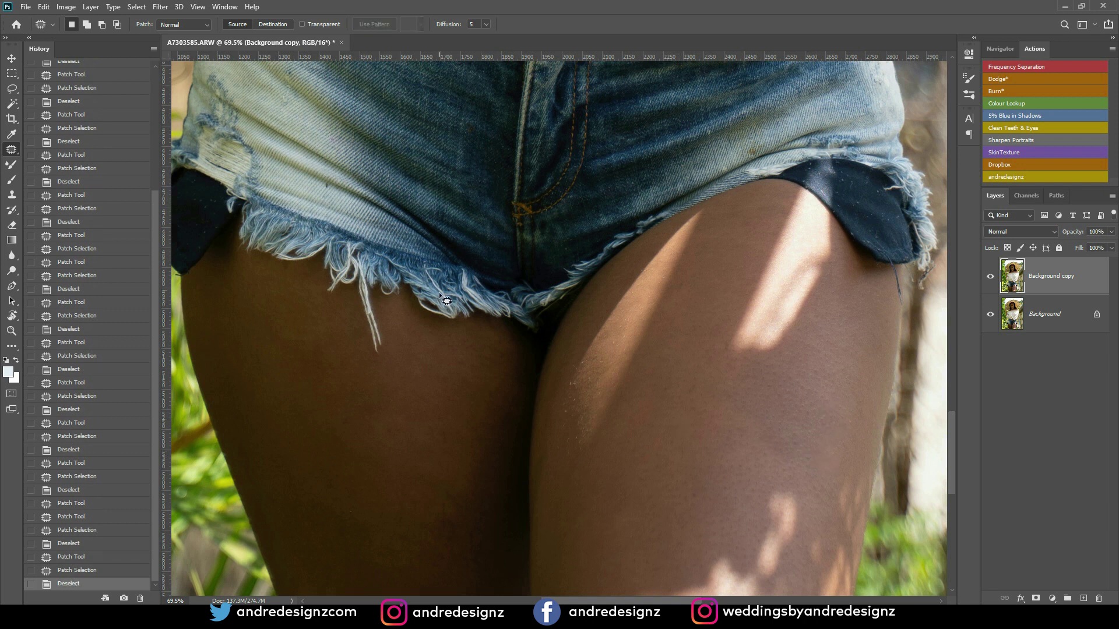
Step: Patch the remaining blemish on the sunlit thigh and check the whole photo
scroll(437, 285, "down", 5)
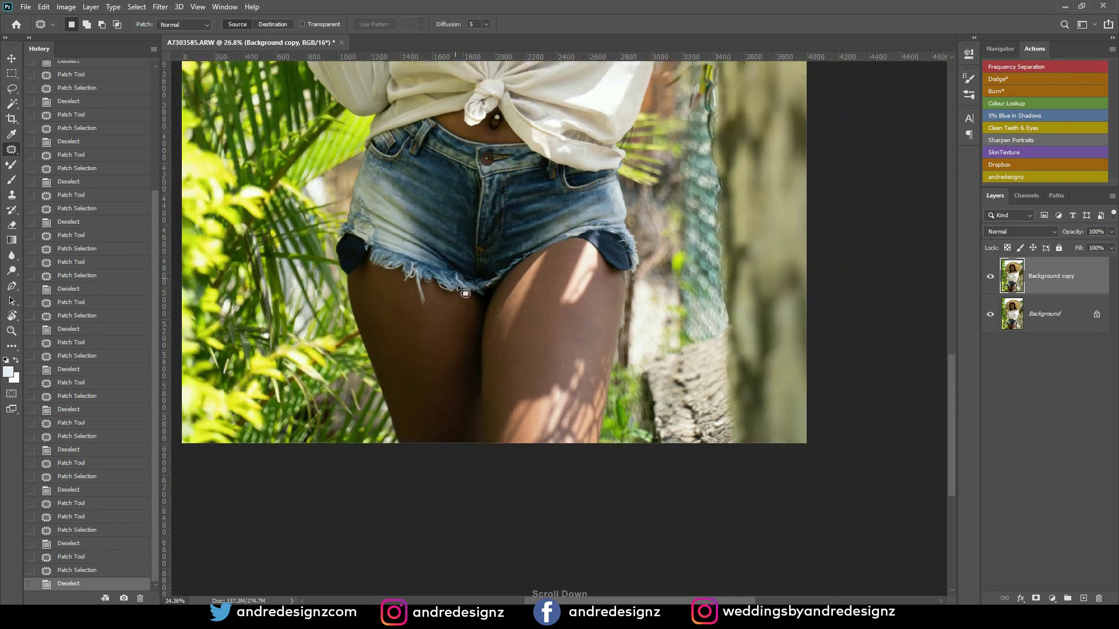
scroll(520, 361, "up", 3)
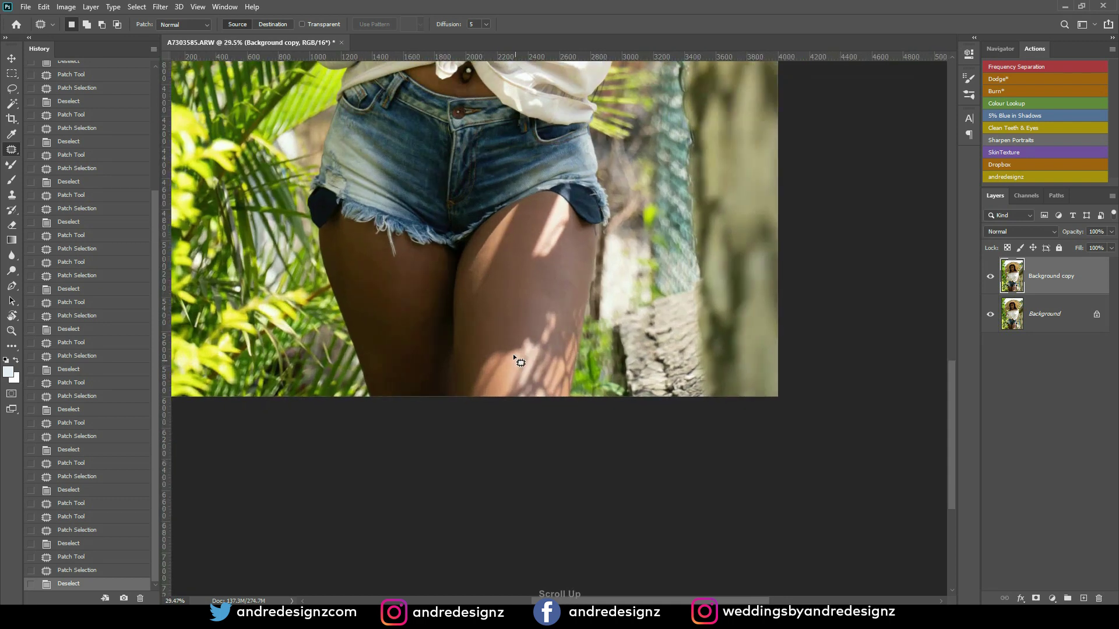
scroll(506, 327, "up", 2)
mouse_move(526, 192)
left_mouse_down()
mouse_move(519, 214)
mouse_move(523, 189)
left_mouse_up()
left_click_drag(530, 209, 525, 249)
key("ctrl+d")
scroll(531, 241, "down", 5)
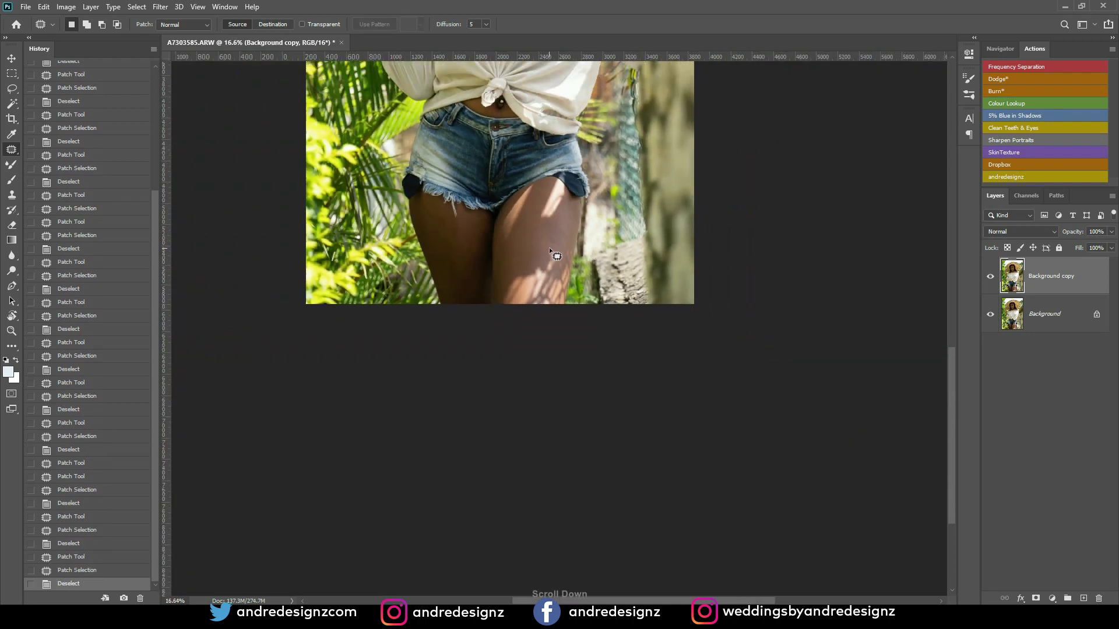
scroll(574, 231, "up", 2)
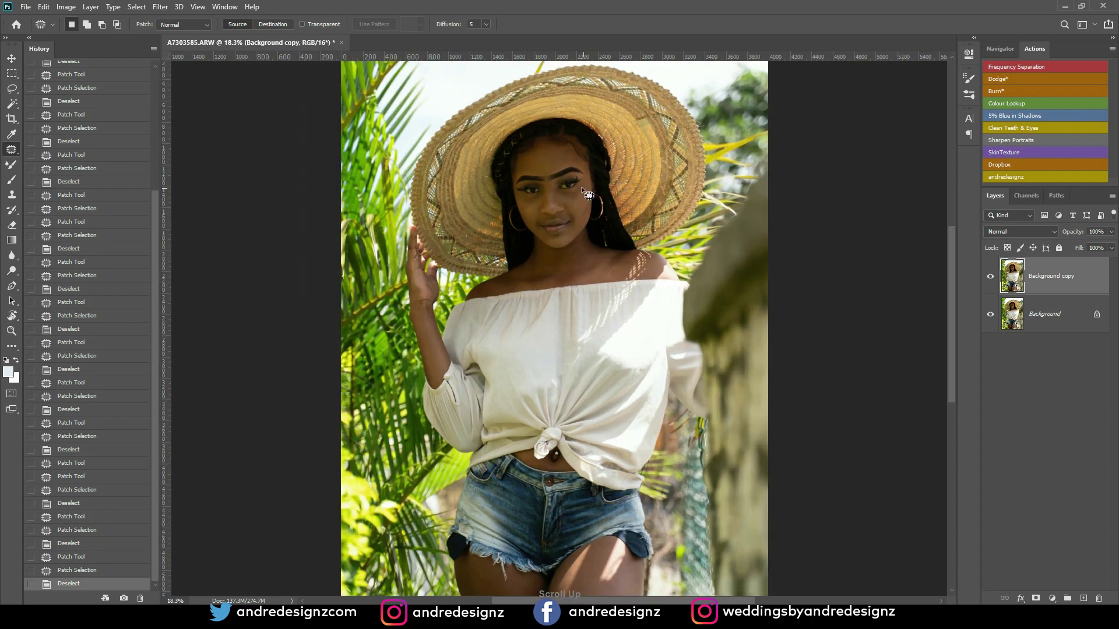
scroll(578, 187, "down", 1)
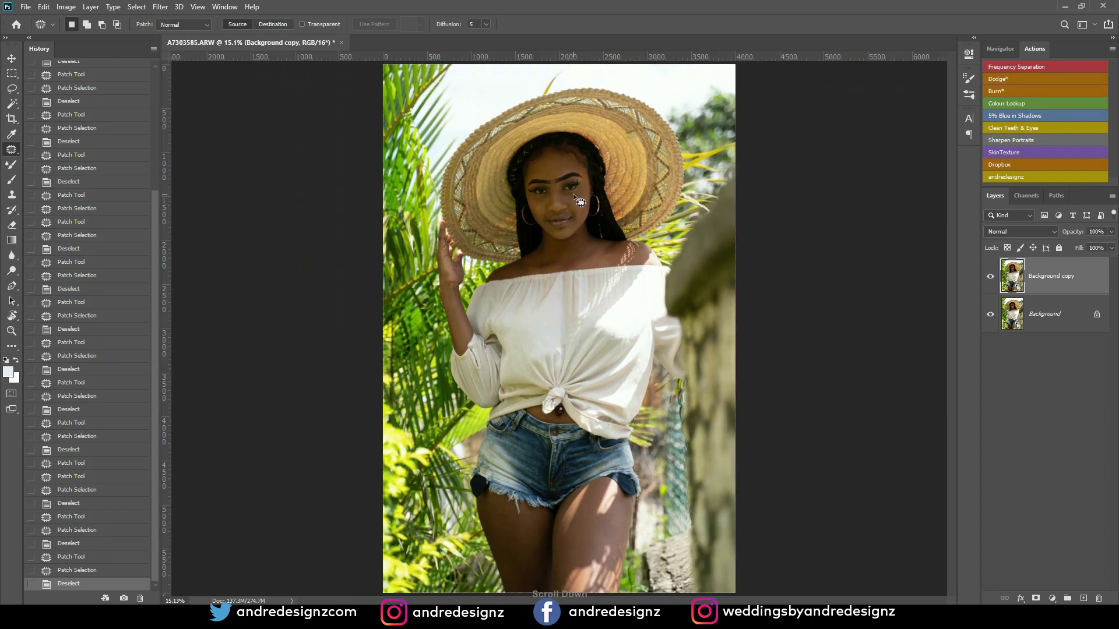
scroll(613, 173, "down", 1)
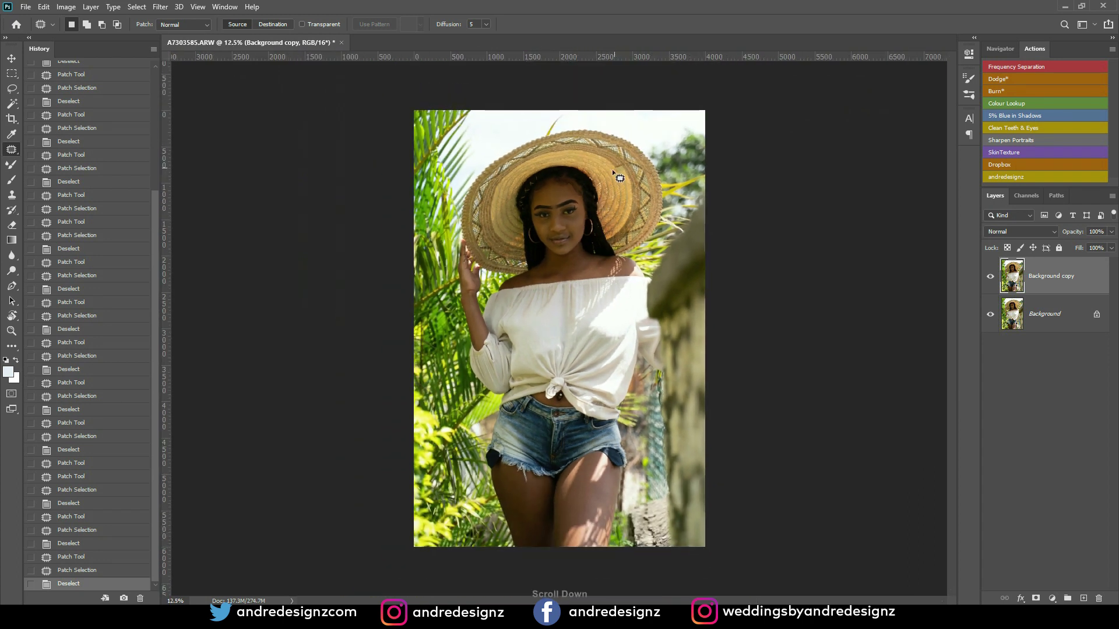
Step: Apply the Camera Raw Filter to the duplicate layer with automatic tone adjustments and Shadows set to +53
left_click(159, 8)
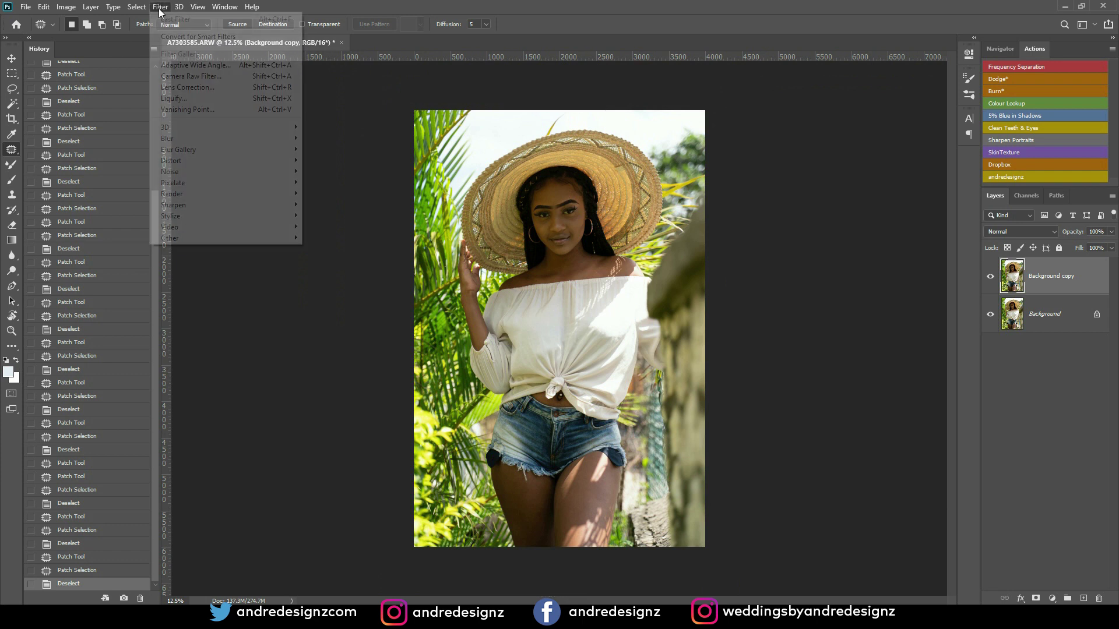
left_click(229, 78)
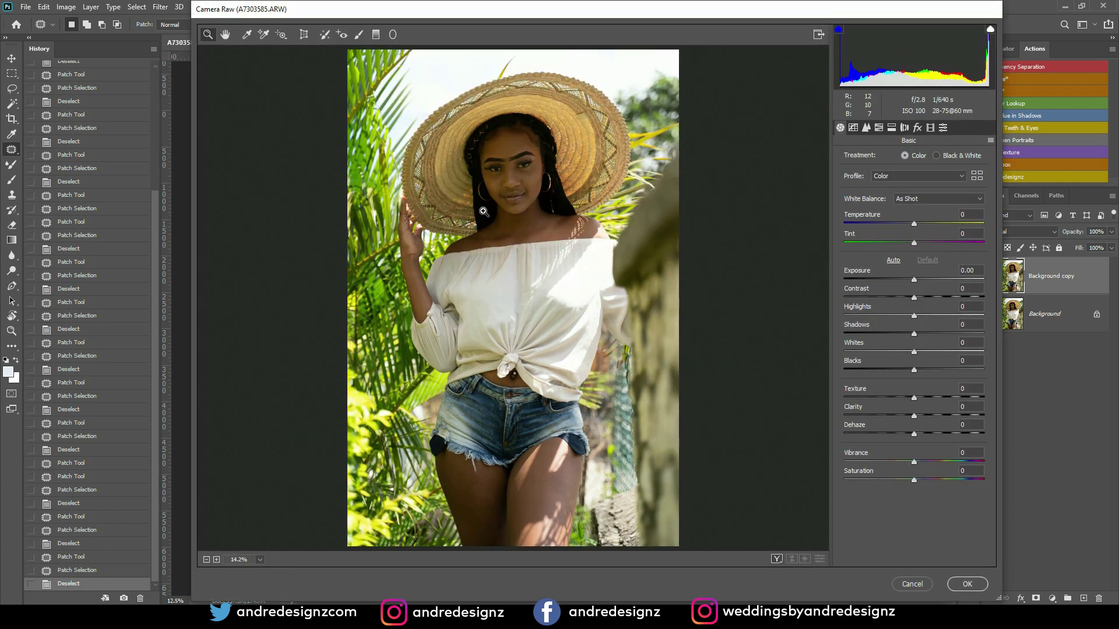
left_click(893, 261)
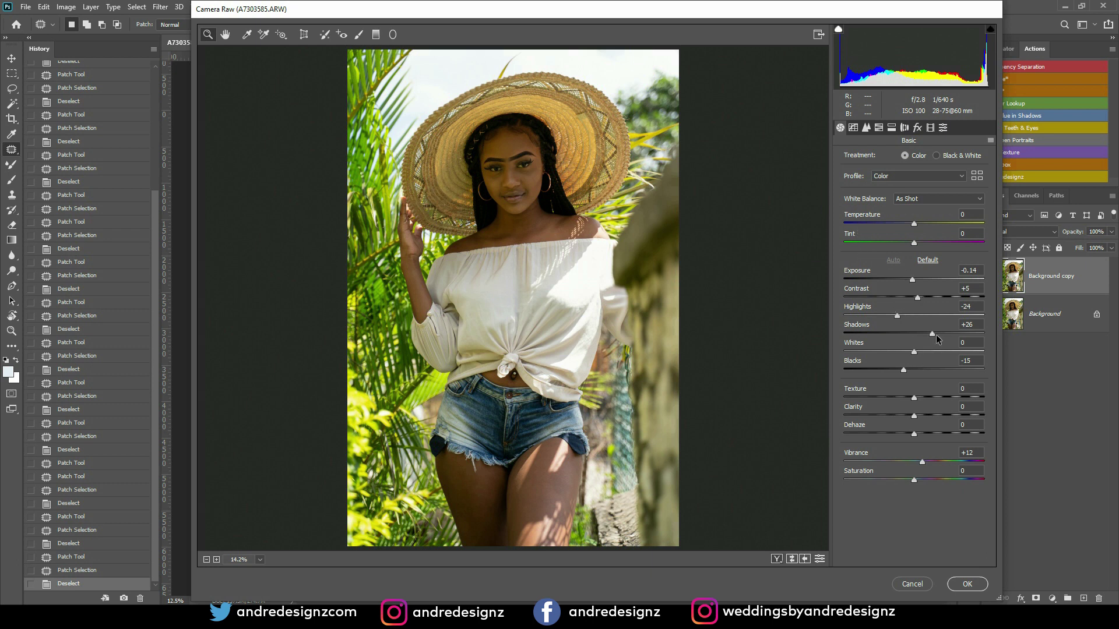
left_click_drag(930, 334, 959, 338)
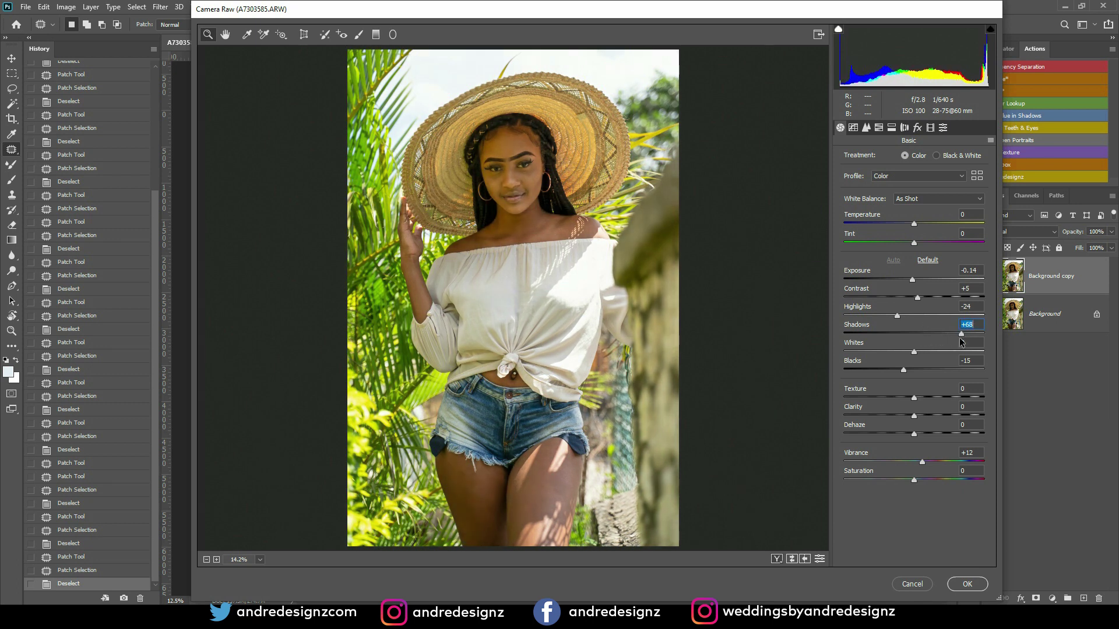
left_click_drag(952, 336, 949, 337)
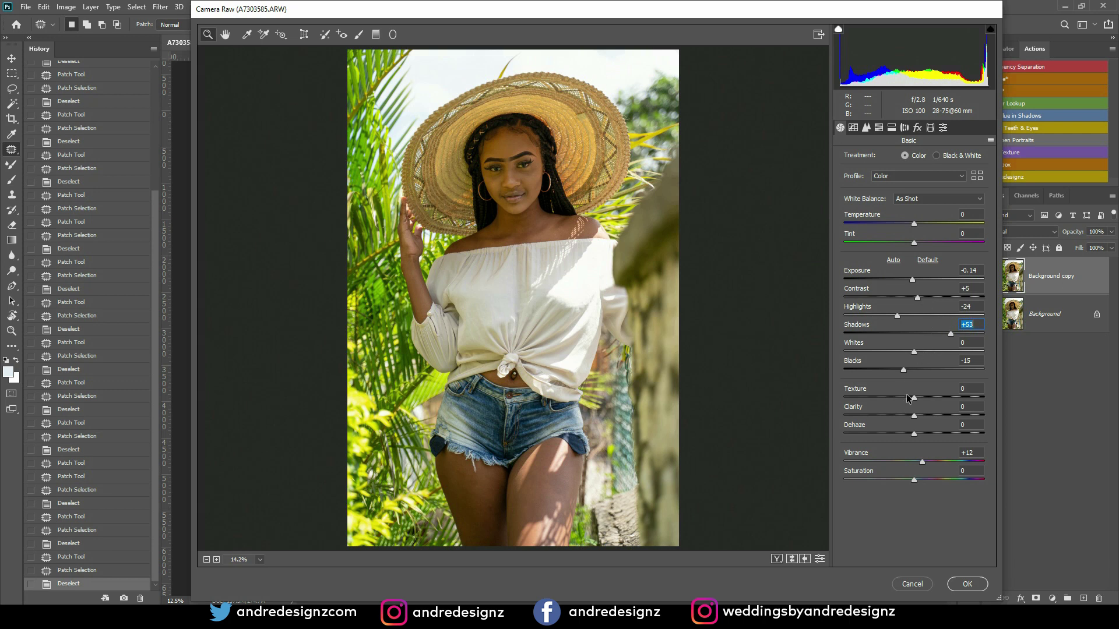
left_click(970, 585)
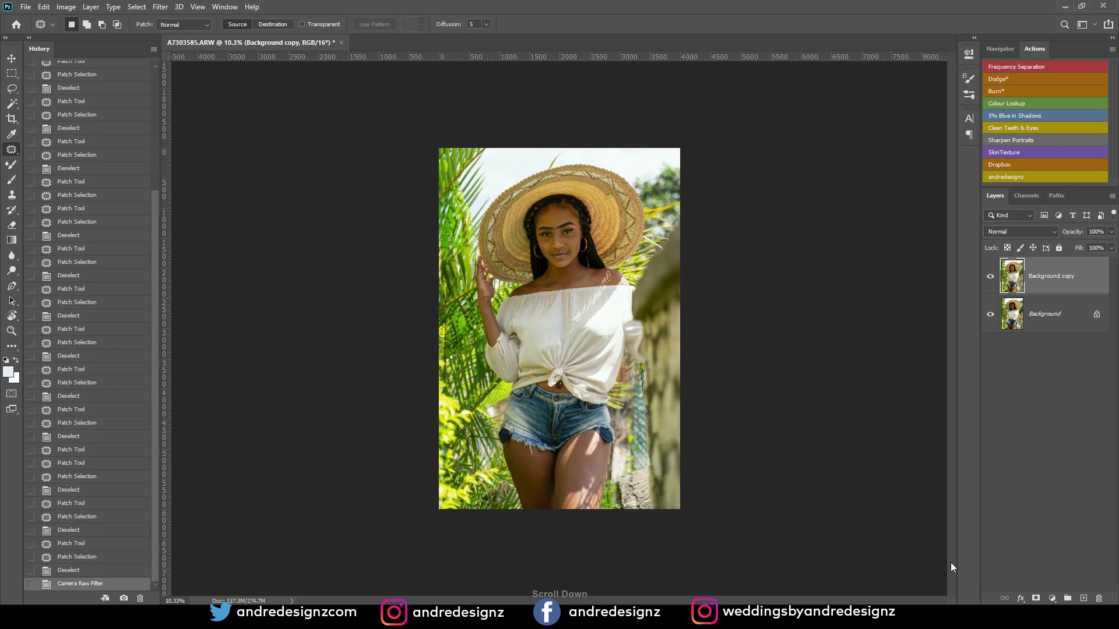
Step: Run the Frequency Separation action on the photo, using a Gaussian Blur radius of 6.4 pixels for the low layer
scroll(950, 561, "up", 4)
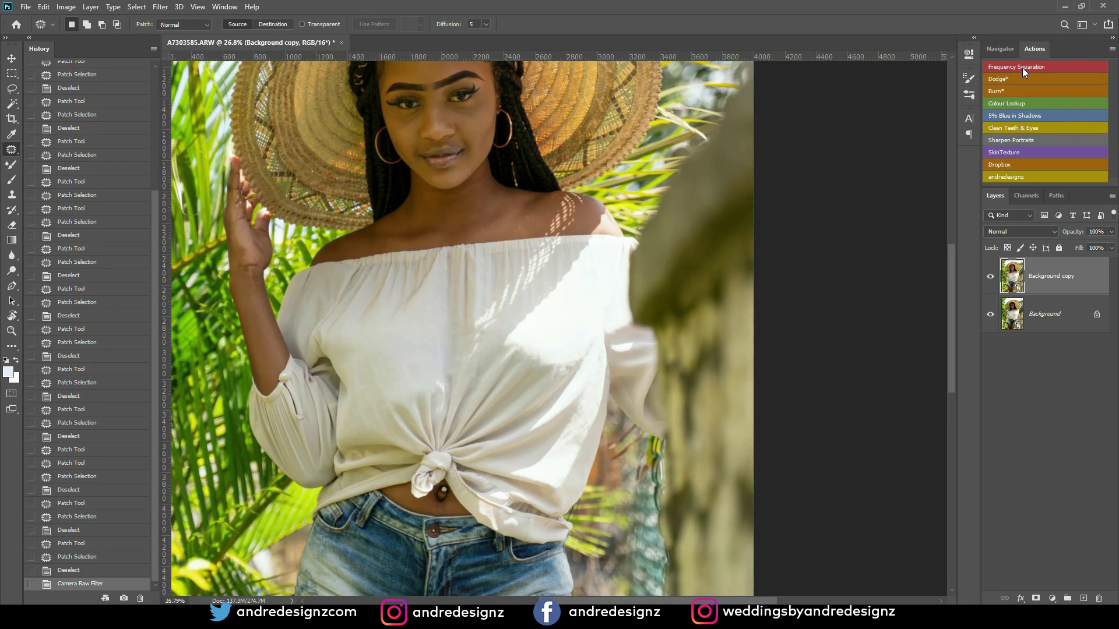
left_click(1022, 68)
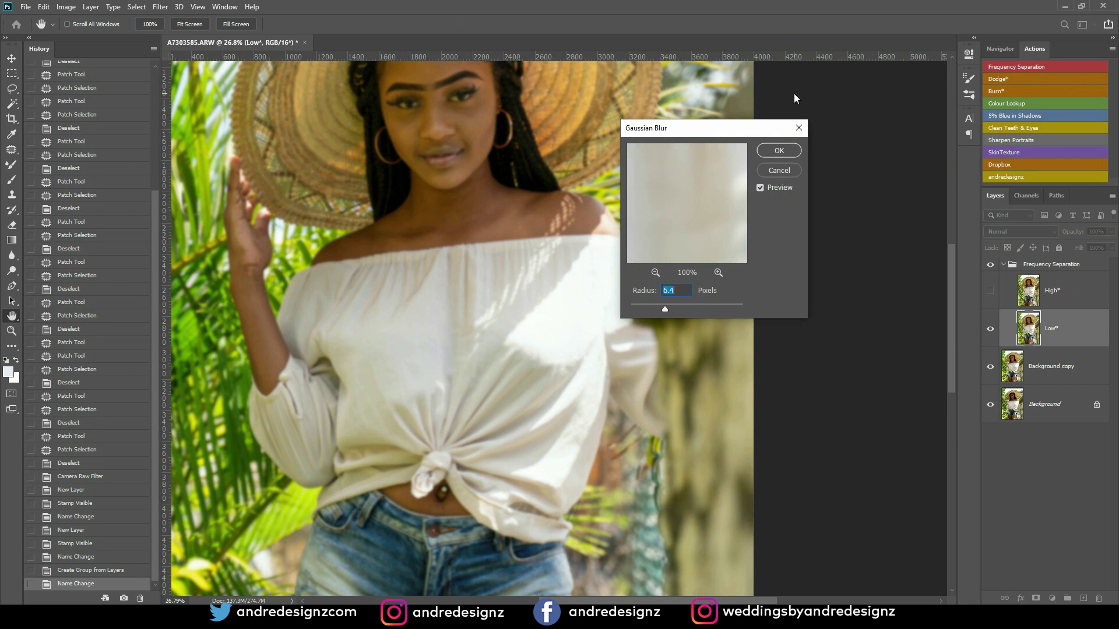
key("Return")
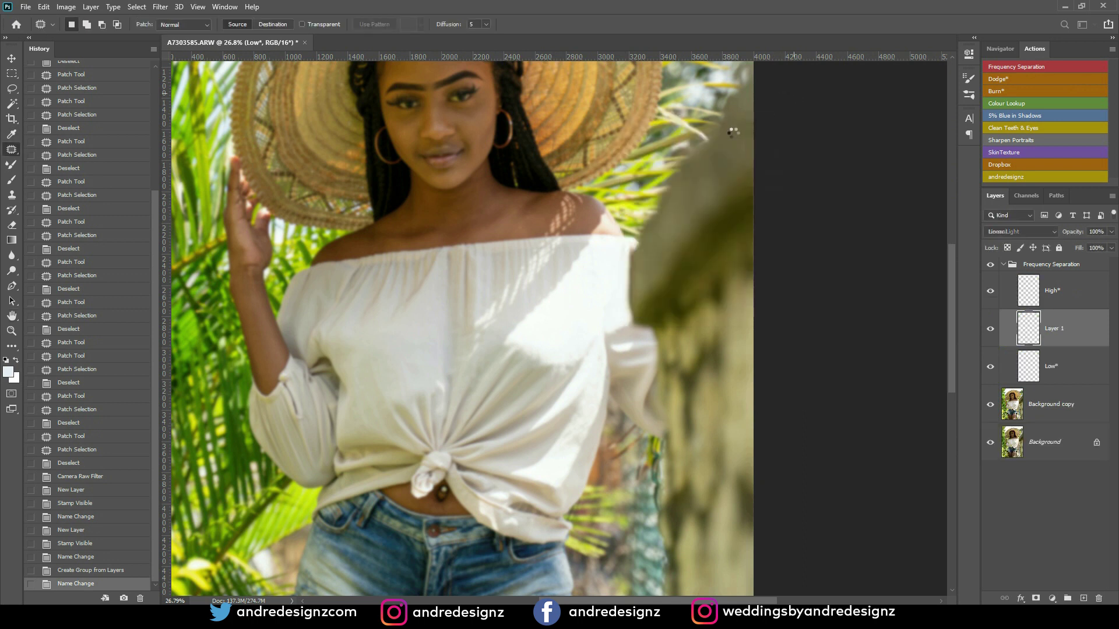
Step: Select the Low layer and blend the forehead skin with the Mixer Brush at a size of 150
left_click_drag(407, 211, 476, 281)
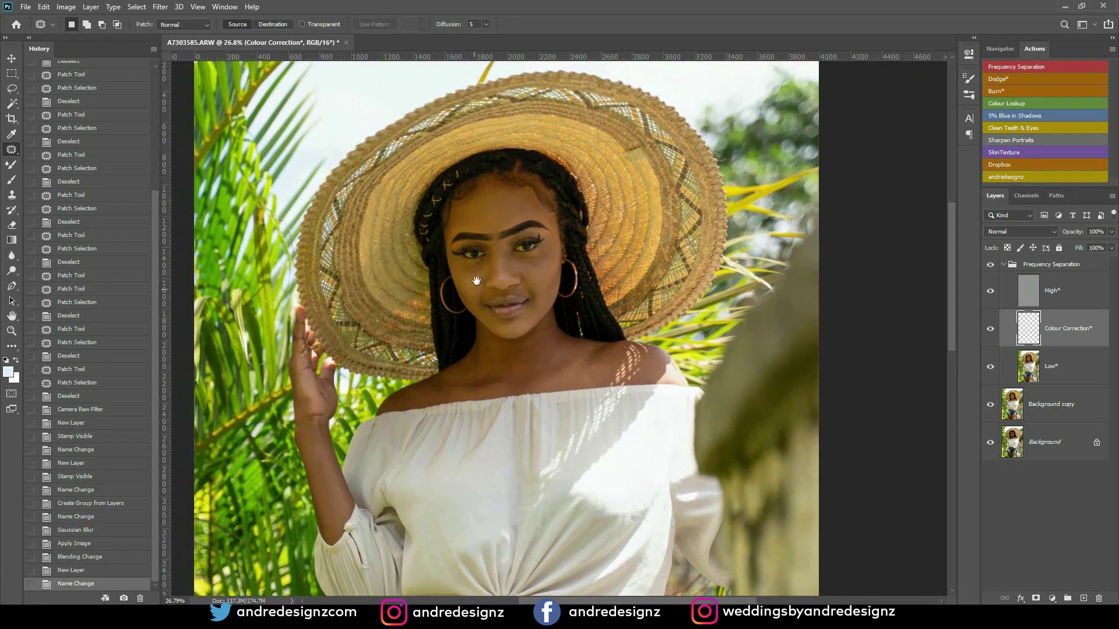
mouse_move(554, 208)
left_mouse_down()
mouse_move(495, 230)
mouse_move(535, 182)
mouse_move(472, 258)
mouse_move(543, 174)
mouse_move(493, 287)
mouse_move(468, 229)
mouse_move(545, 216)
left_mouse_up()
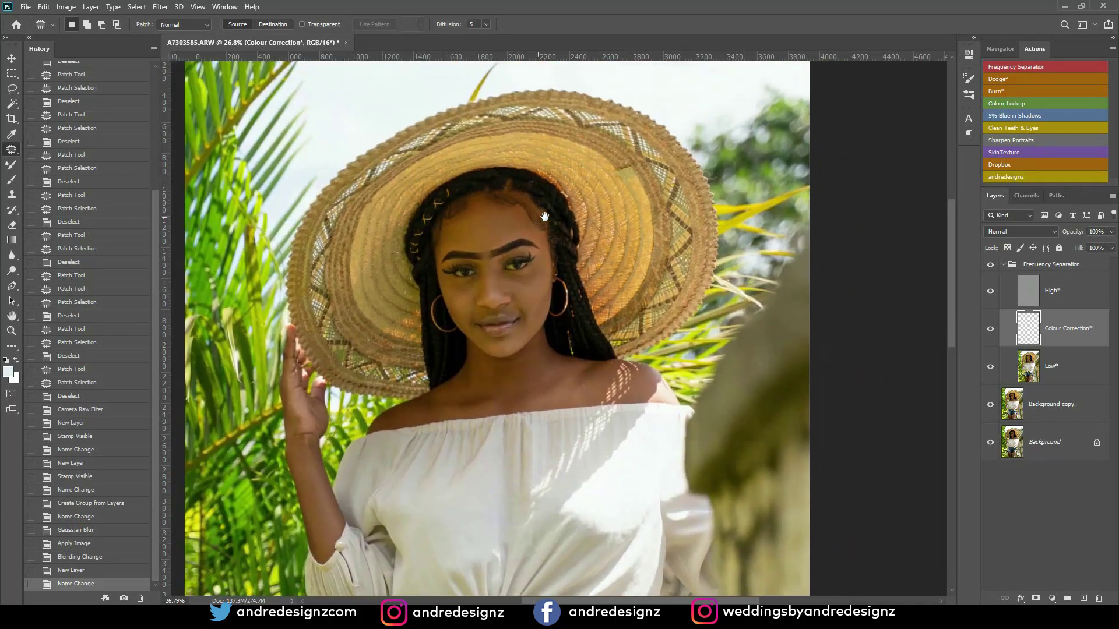
scroll(499, 180, "up", 5)
left_click_drag(485, 242, 502, 192)
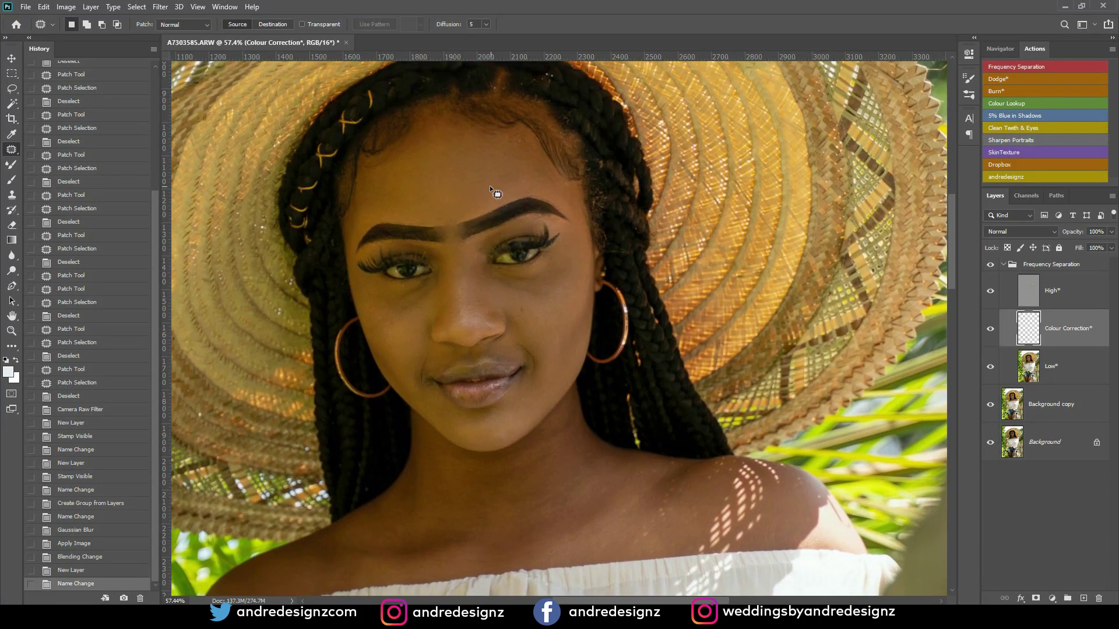
scroll(495, 183, "up", 1)
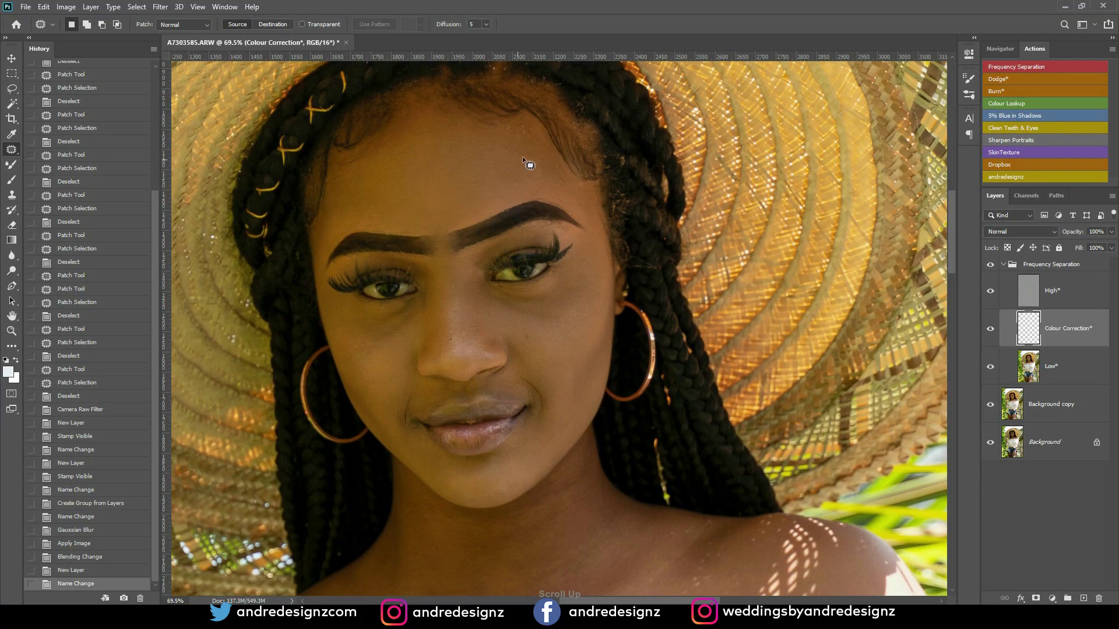
left_click(1068, 375)
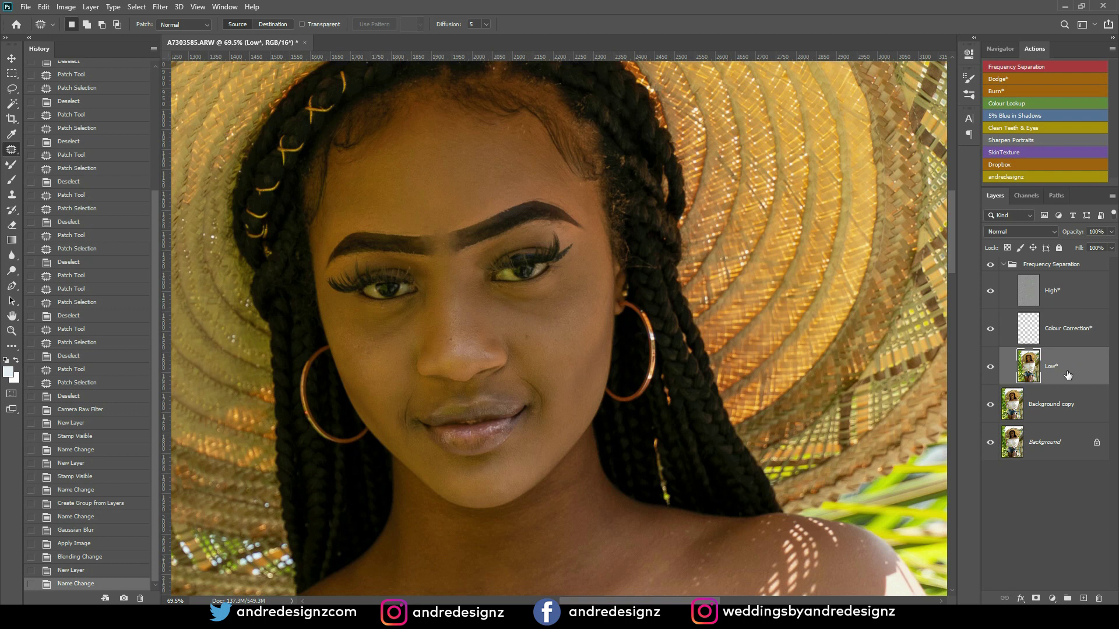
left_click(10, 167)
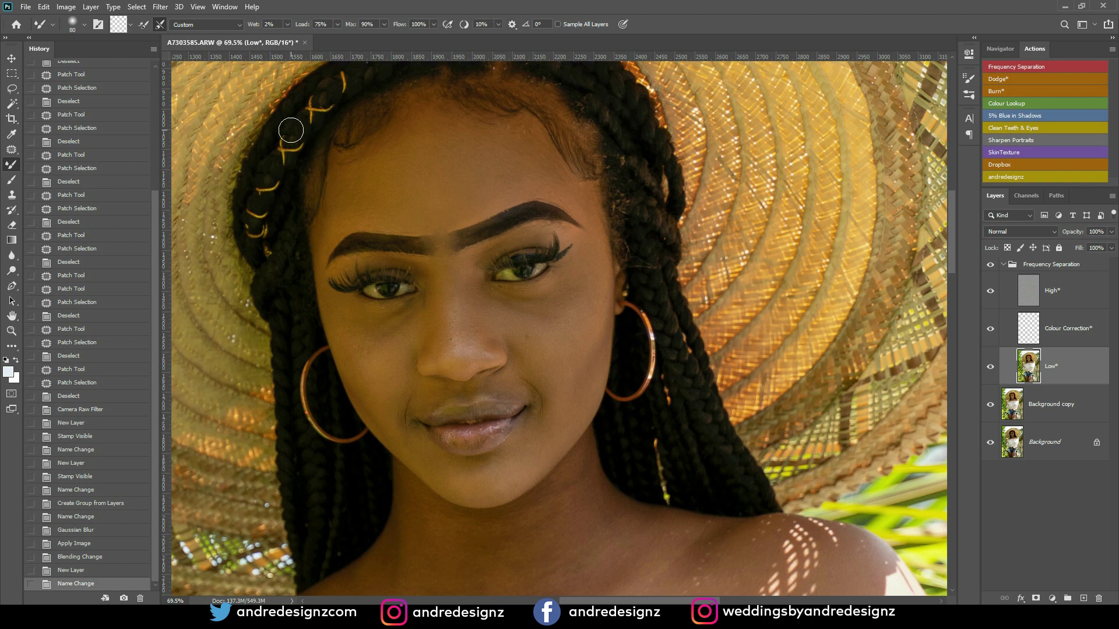
key("bracketright")
key("bracketright")
key("bracketright")
key("bracketright")
mouse_move(449, 155)
left_mouse_down()
mouse_move(393, 174)
mouse_move(472, 157)
mouse_move(419, 156)
mouse_move(368, 195)
mouse_move(402, 168)
mouse_move(364, 187)
left_mouse_up()
mouse_move(364, 188)
left_mouse_down()
mouse_move(336, 199)
mouse_move(493, 164)
mouse_move(467, 183)
mouse_move(527, 174)
mouse_move(480, 174)
mouse_move(524, 150)
left_mouse_up()
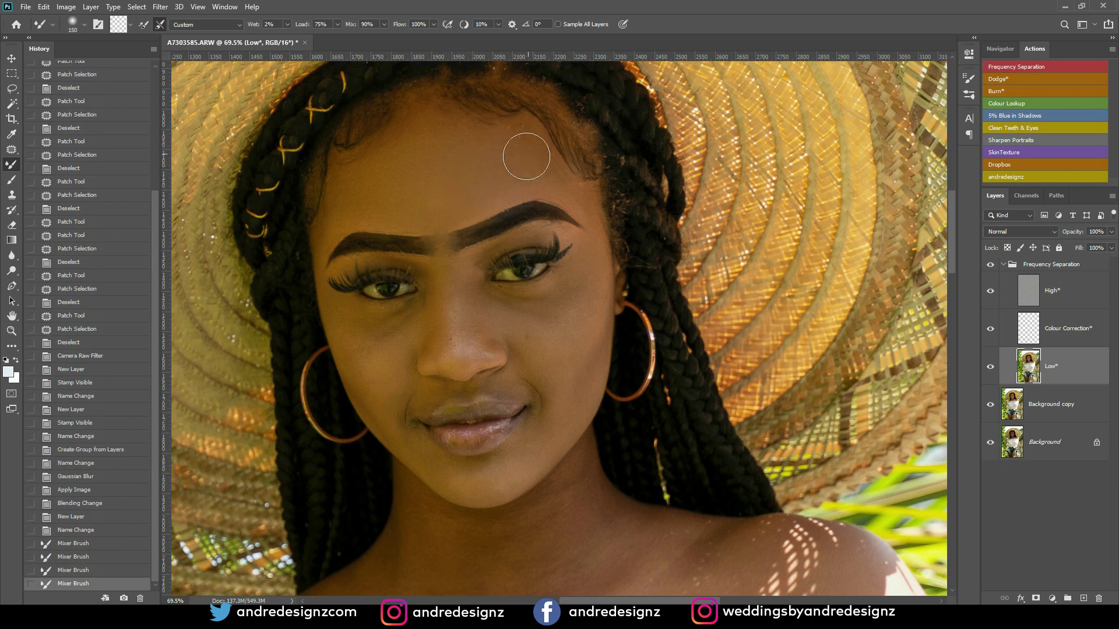
Step: Reduce the Mixer Brush size to 80 and smooth the skin along the hairline and the temple beside the eye
key("bracketleft")
key("bracketleft")
key("bracketleft")
key("bracketleft")
left_click_drag(526, 177, 481, 160)
left_click_drag(387, 144, 435, 130)
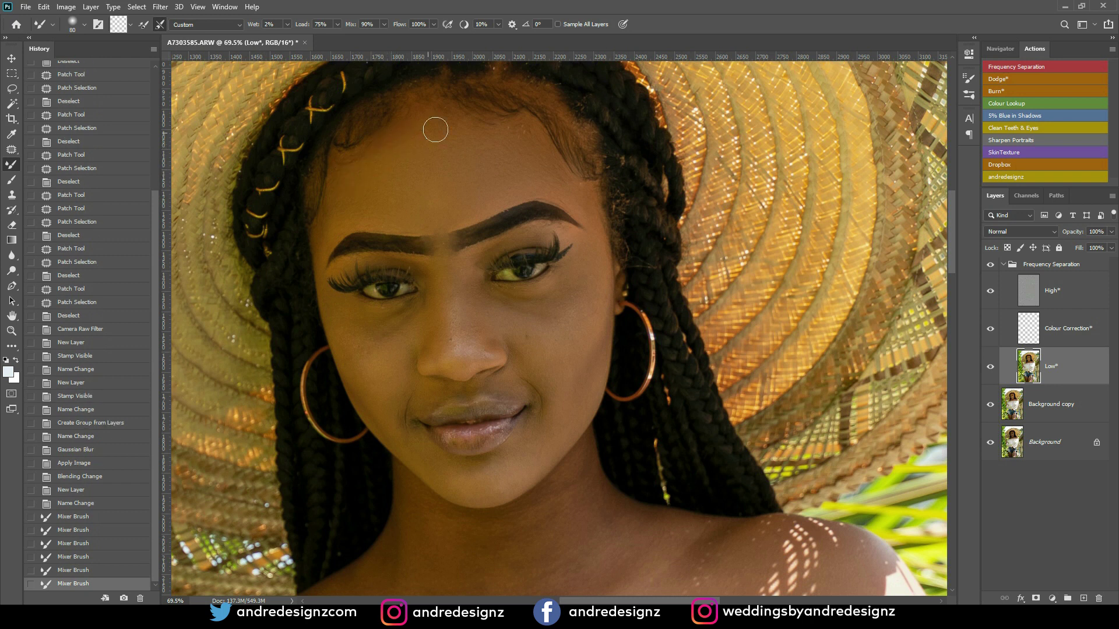
left_click_drag(513, 157, 509, 137)
left_click(572, 191)
left_click_drag(587, 248, 594, 270)
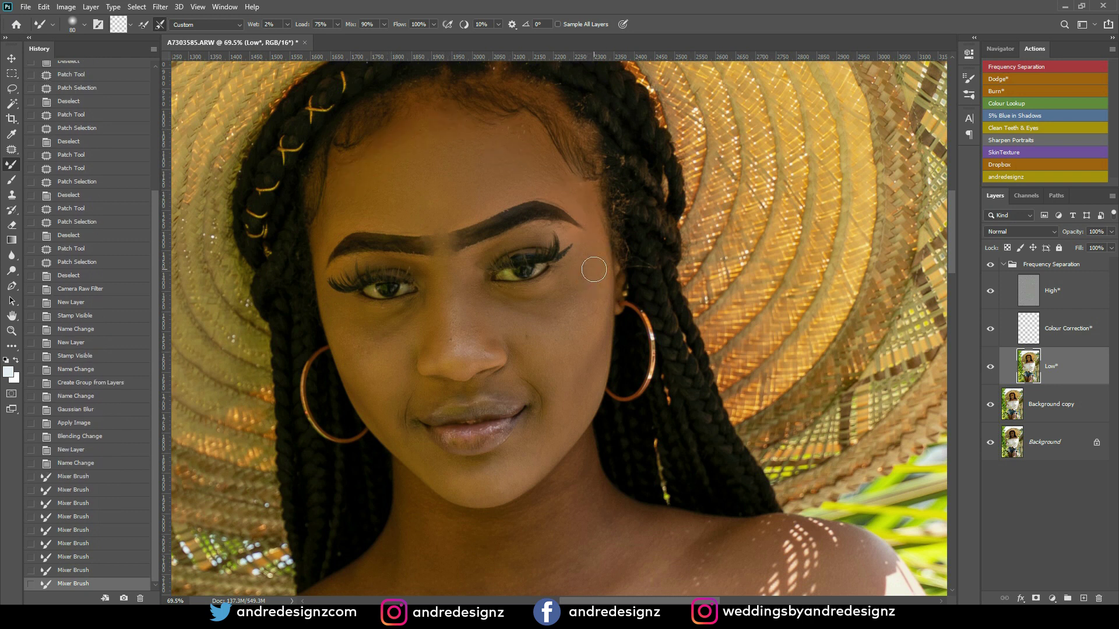
Step: Blend the skin tones on both cheeks, the jawline and the chin with a slightly larger Mixer Brush
key("bracketright")
mouse_move(529, 322)
left_mouse_down()
mouse_move(513, 299)
mouse_move(529, 306)
mouse_move(496, 294)
mouse_move(569, 308)
mouse_move(587, 262)
left_mouse_up()
mouse_move(593, 314)
left_mouse_down()
mouse_move(603, 290)
mouse_move(541, 372)
mouse_move(584, 382)
mouse_move(558, 431)
left_mouse_up()
mouse_move(586, 361)
left_mouse_down()
mouse_move(488, 486)
mouse_move(514, 479)
mouse_move(482, 490)
mouse_move(535, 450)
mouse_move(473, 482)
mouse_move(440, 467)
left_mouse_up()
mouse_move(390, 425)
left_mouse_down()
mouse_move(350, 337)
mouse_move(384, 418)
mouse_move(388, 408)
left_mouse_up()
mouse_move(407, 317)
left_mouse_down()
mouse_move(369, 330)
mouse_move(408, 321)
mouse_move(385, 362)
left_mouse_up()
Step: Smooth the skin along the nose with the Mixer Brush at sizes 70 and 80
key("bracketleft")
key("bracketleft")
key("bracketleft")
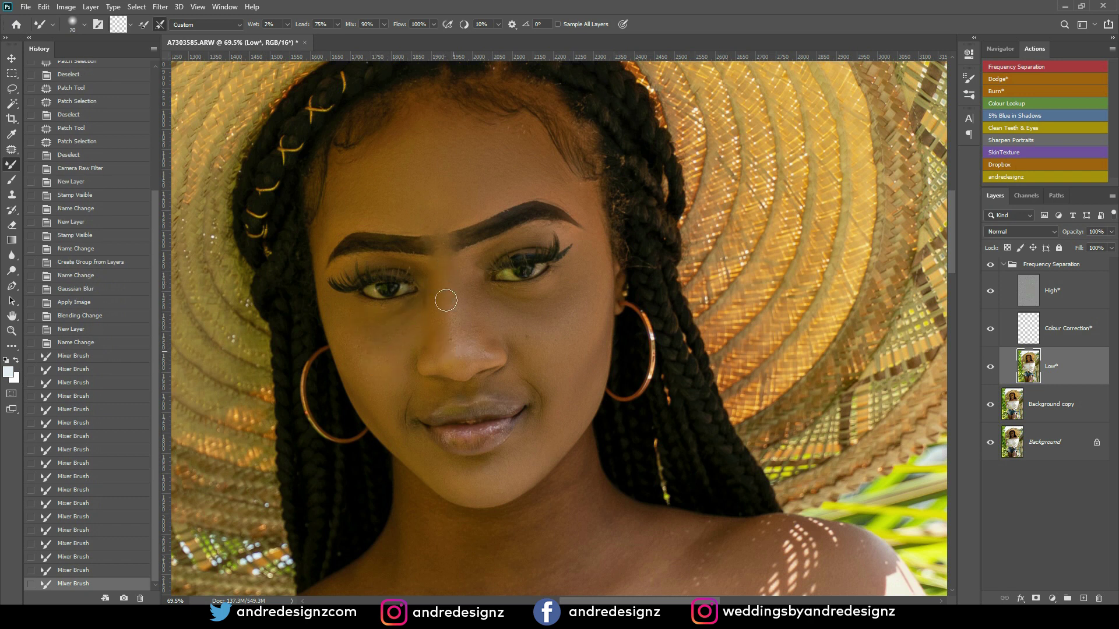
left_click(457, 356)
key("bracketright")
left_click_drag(470, 288, 473, 349)
left_click(439, 353)
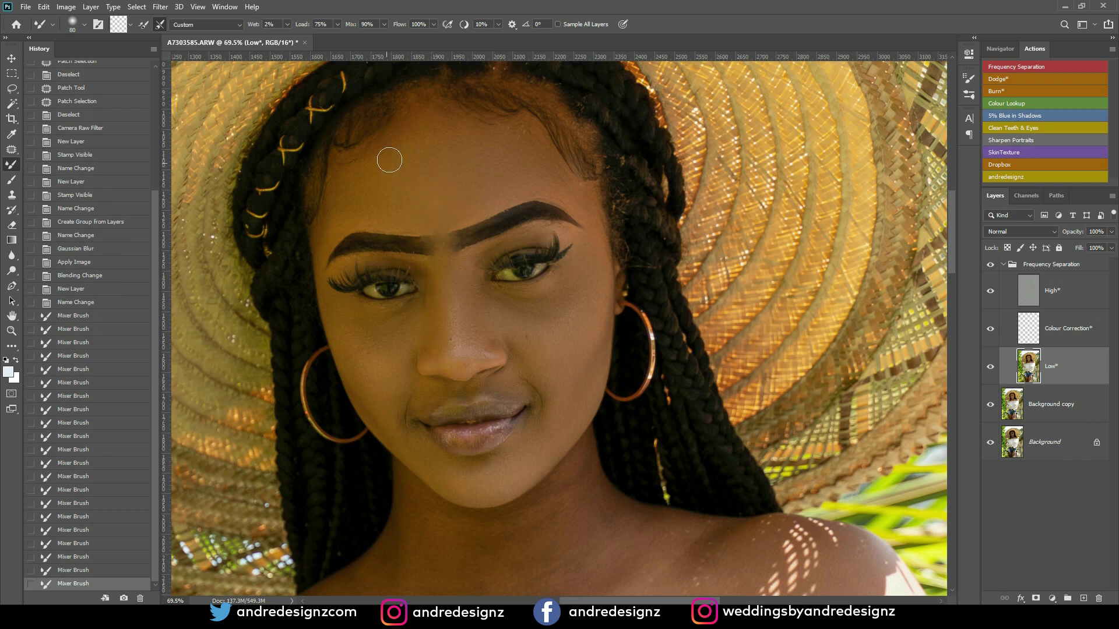
Step: Blend the remaining uneven tones at the forehead's edge, between the eyebrows and across the middle of the forehead
left_click_drag(339, 193, 358, 199)
mouse_move(439, 257)
left_mouse_down()
mouse_move(441, 234)
mouse_move(455, 287)
left_mouse_up()
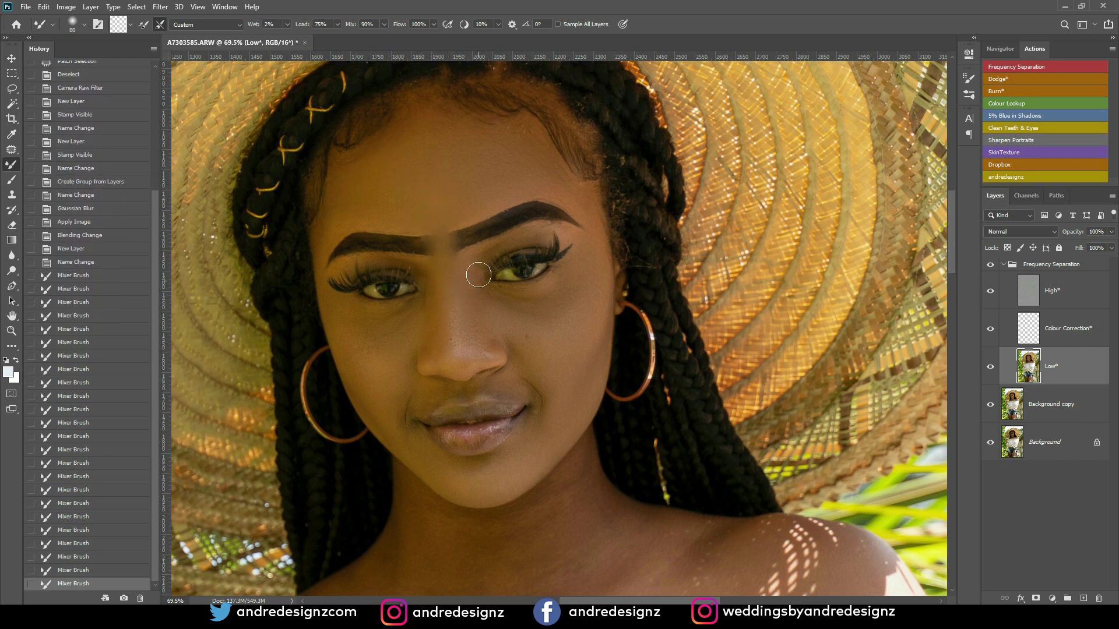
left_click_drag(455, 193, 530, 141)
left_click(444, 135)
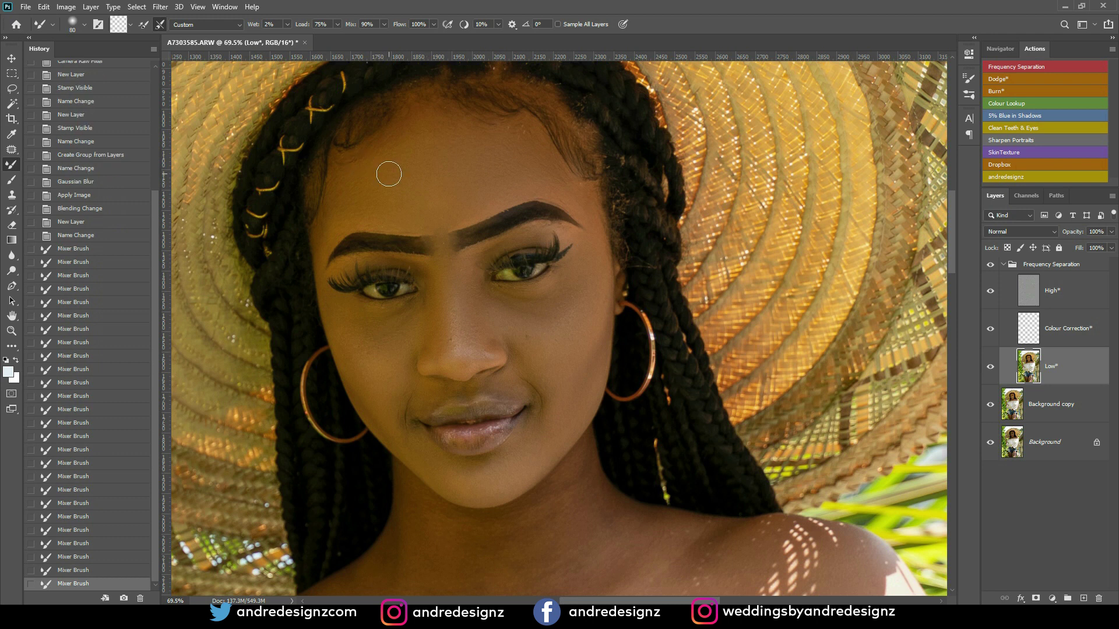
Step: Compare the face with and without the Frequency Separation group, and blend the cheek beside the nose
left_click(990, 266)
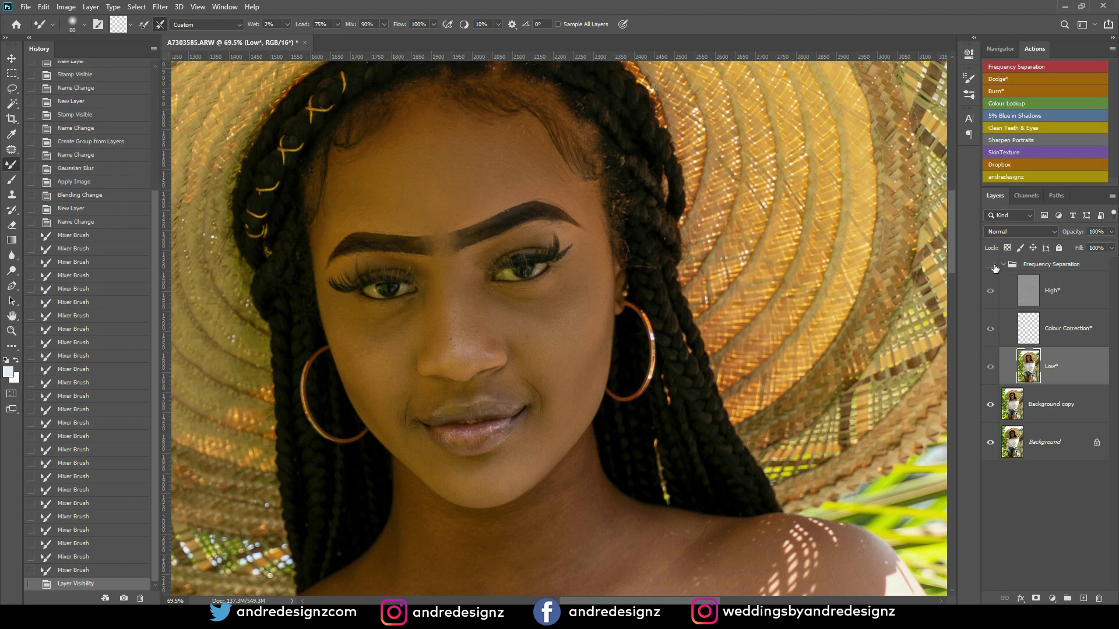
left_click(990, 266)
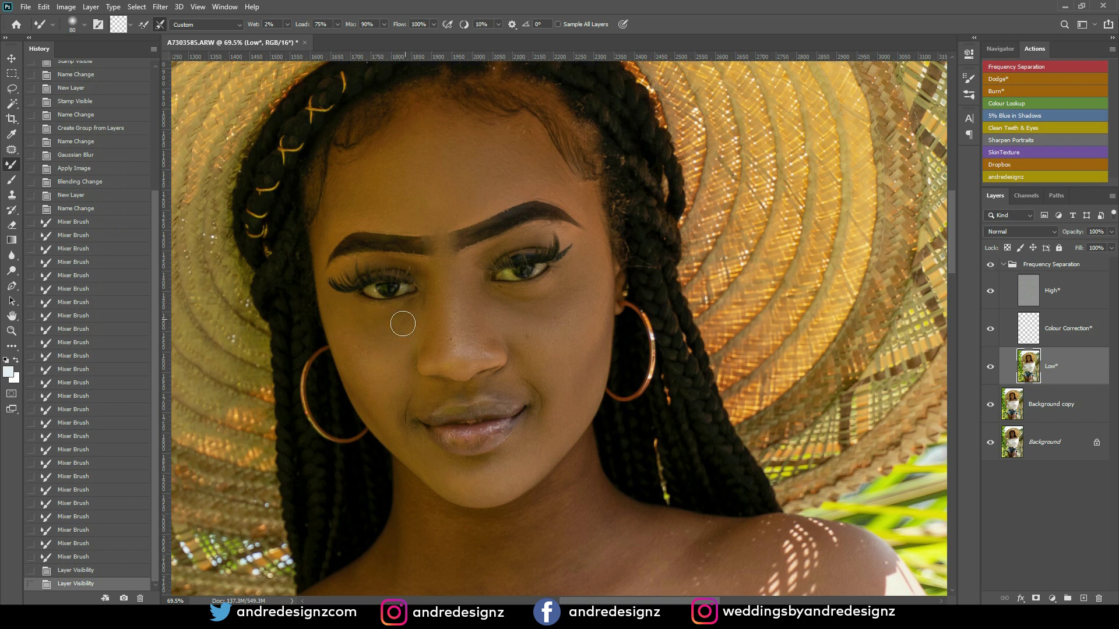
left_click(400, 353)
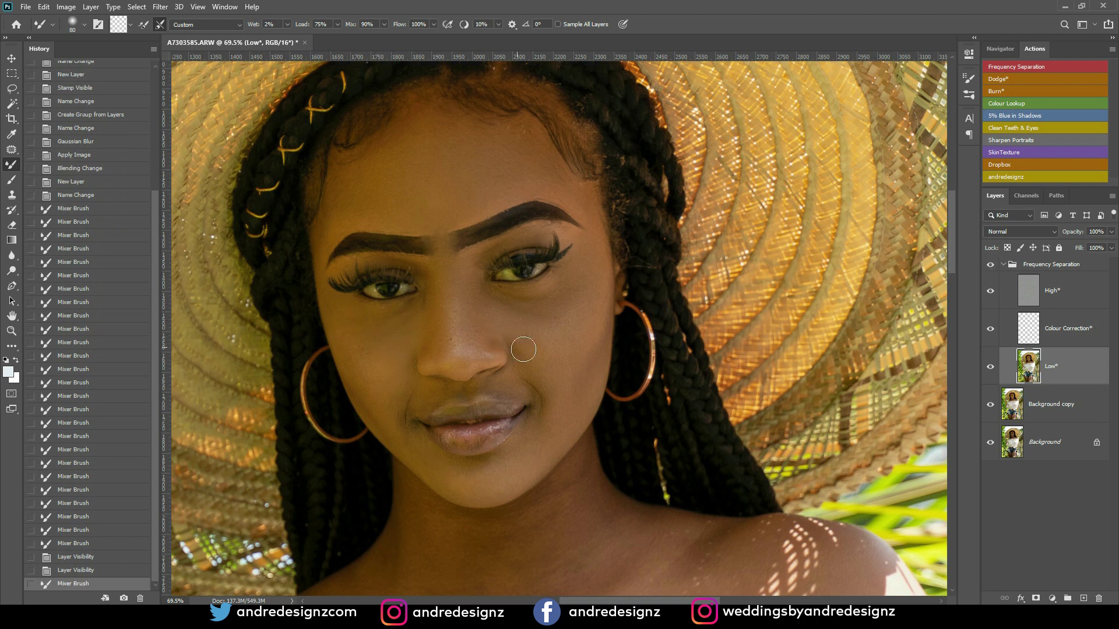
Step: Blend the skin tones on the neck and upper chest with the Mixer Brush at a size of 90
left_click_drag(532, 371, 514, 175)
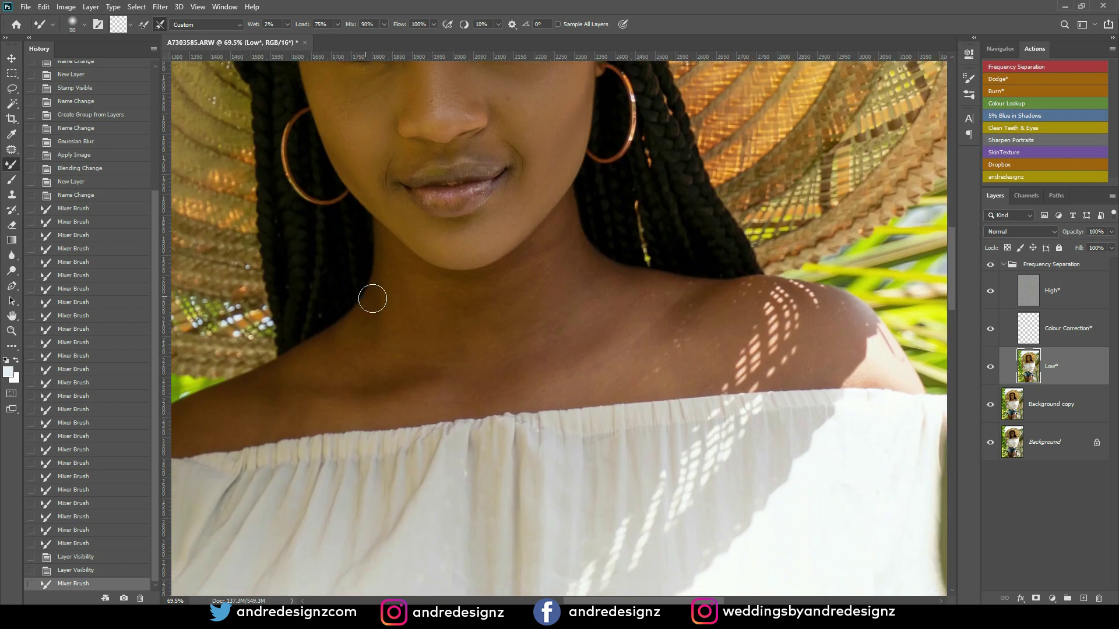
key("bracketright")
scroll(372, 299, "down", 1)
mouse_move(401, 280)
left_mouse_down()
mouse_move(380, 300)
mouse_move(321, 366)
mouse_move(304, 366)
mouse_move(354, 330)
mouse_move(388, 359)
mouse_move(420, 353)
mouse_move(339, 382)
mouse_move(384, 386)
mouse_move(318, 385)
mouse_move(385, 390)
mouse_move(418, 365)
mouse_move(437, 291)
mouse_move(456, 332)
mouse_move(487, 285)
mouse_move(482, 351)
mouse_move(462, 304)
mouse_move(519, 304)
left_mouse_up()
left_click_drag(519, 306, 516, 355)
left_click_drag(526, 253, 553, 274)
Step: Enlarge the Mixer Brush and smooth the skin across the collarbone and both bare shoulders
key("bracketright")
key("bracketright")
key("bracketright")
left_click_drag(664, 336, 638, 366)
left_click_drag(638, 366, 603, 376)
mouse_move(783, 338)
left_mouse_down()
mouse_move(800, 321)
mouse_move(780, 355)
left_mouse_up()
mouse_move(309, 367)
left_mouse_down()
mouse_move(334, 385)
mouse_move(284, 390)
mouse_move(220, 416)
mouse_move(245, 403)
mouse_move(273, 411)
left_mouse_up()
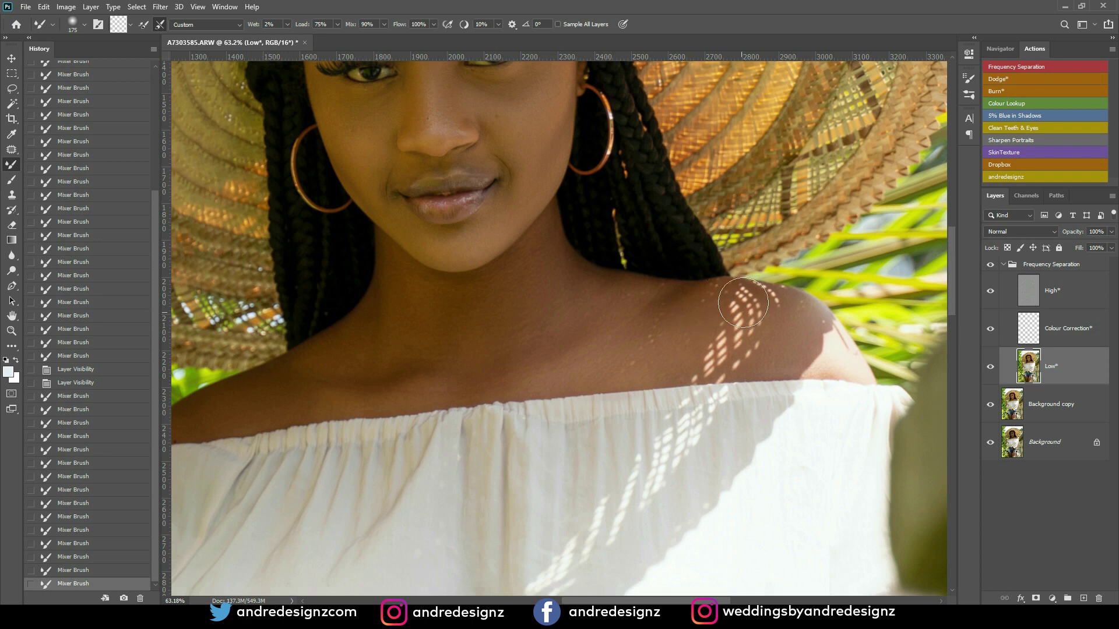
Step: Reduce the Mixer Brush size to 125 and refine the sunlit shoulder and the base of the neck
key("bracketleft")
key("bracketleft")
left_click_drag(813, 377, 837, 368)
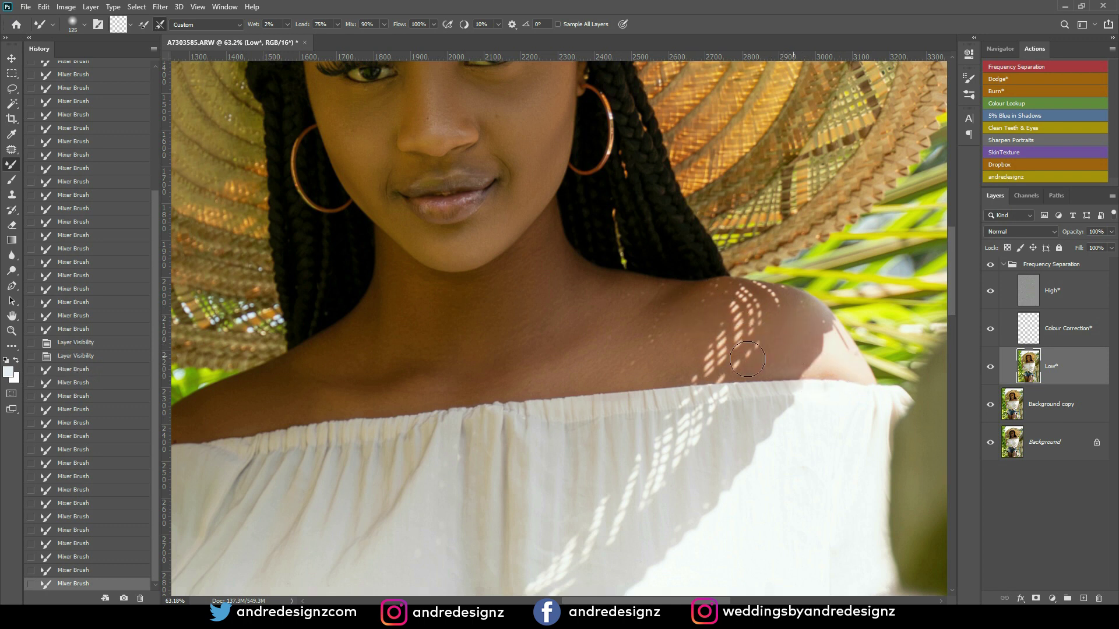
left_click_drag(683, 334, 677, 345)
left_click_drag(542, 289, 543, 322)
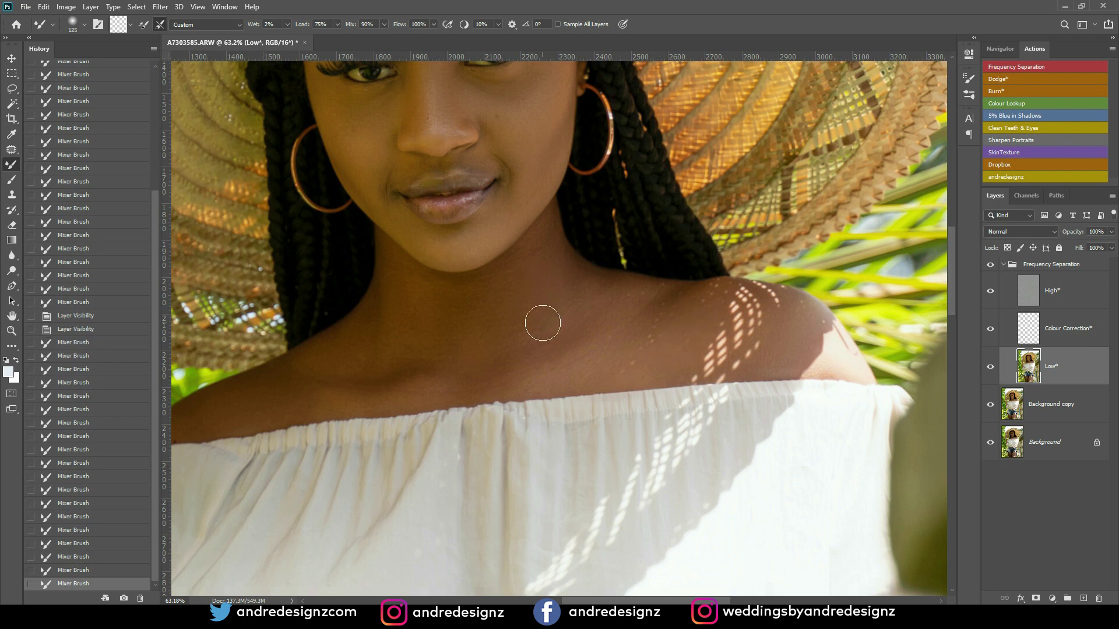
Step: Blend the skin on the raised forearm between the wrist and the blouse sleeve
scroll(546, 322, "down", 6)
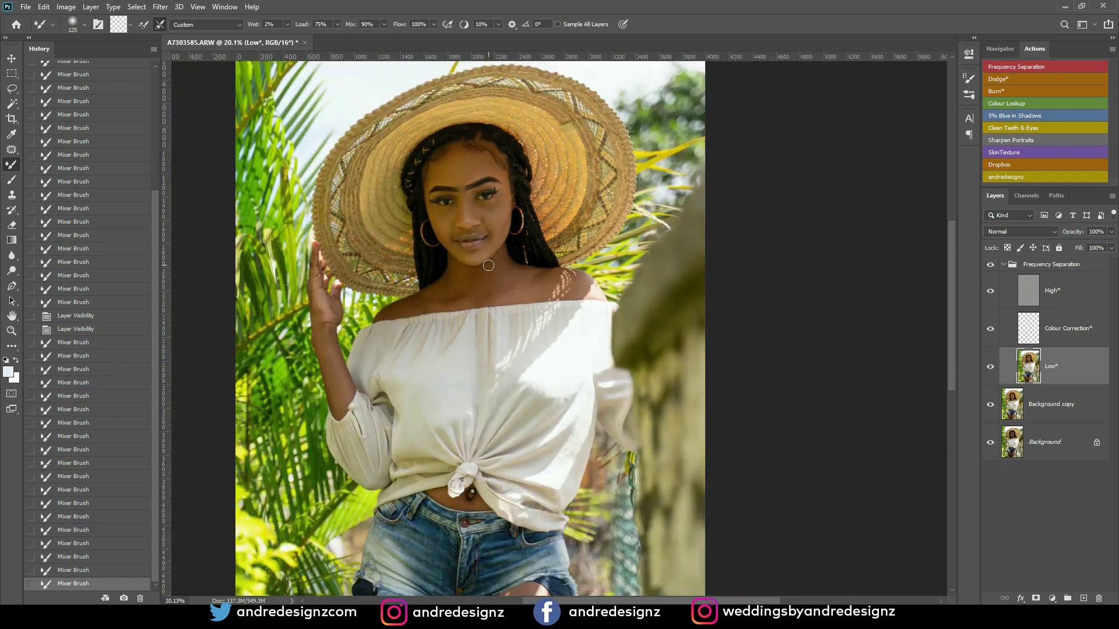
scroll(345, 370, "up", 4)
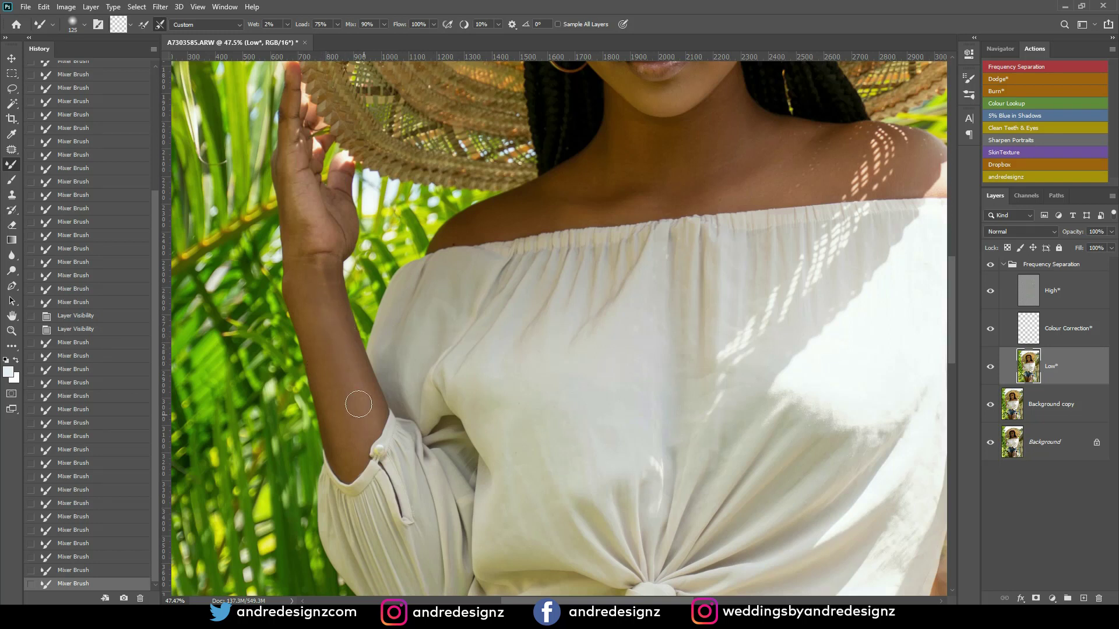
mouse_move(325, 295)
left_mouse_down()
mouse_move(312, 313)
mouse_move(315, 274)
mouse_move(354, 416)
mouse_move(348, 344)
mouse_move(352, 388)
left_mouse_up()
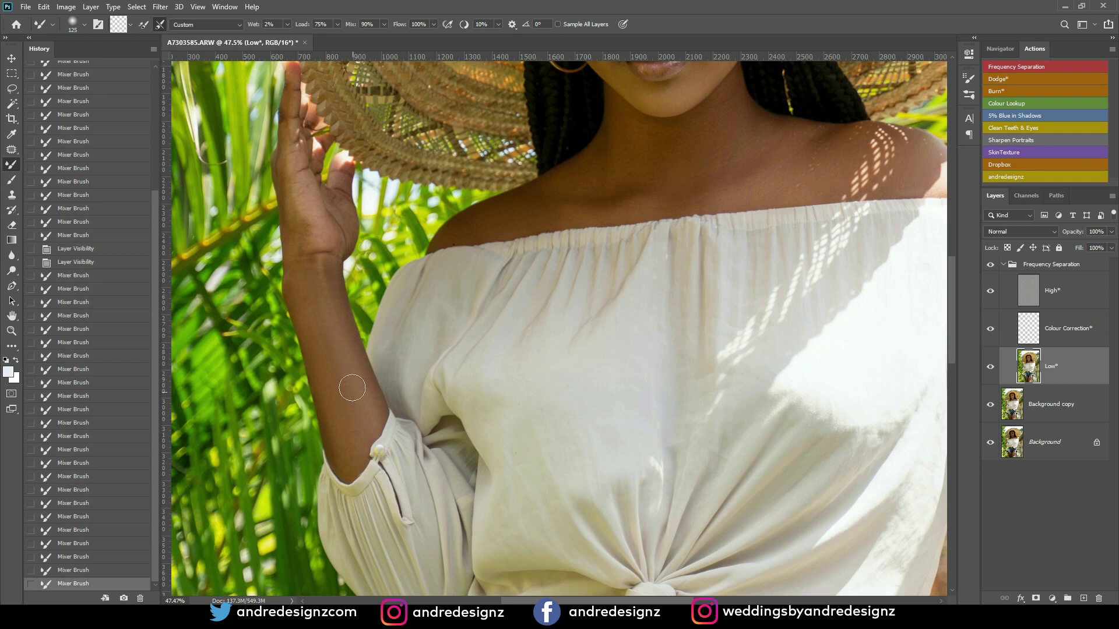
Step: Smooth the shaded thigh below the denim shorts with the Mixer Brush at a size of 250
scroll(461, 352, "down", 5)
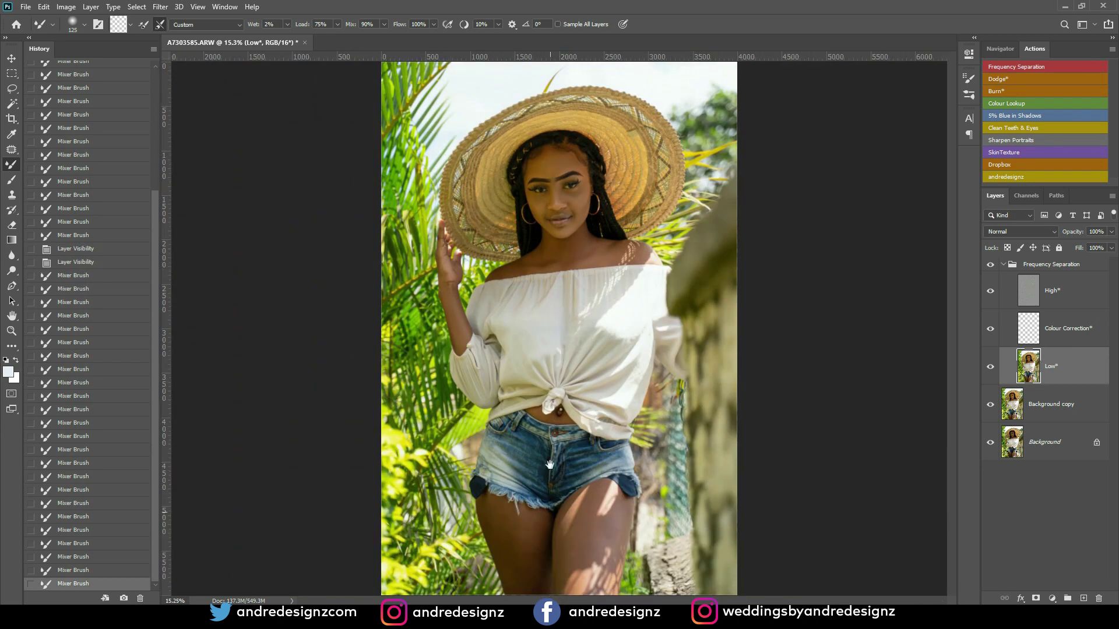
scroll(568, 469, "up", 5)
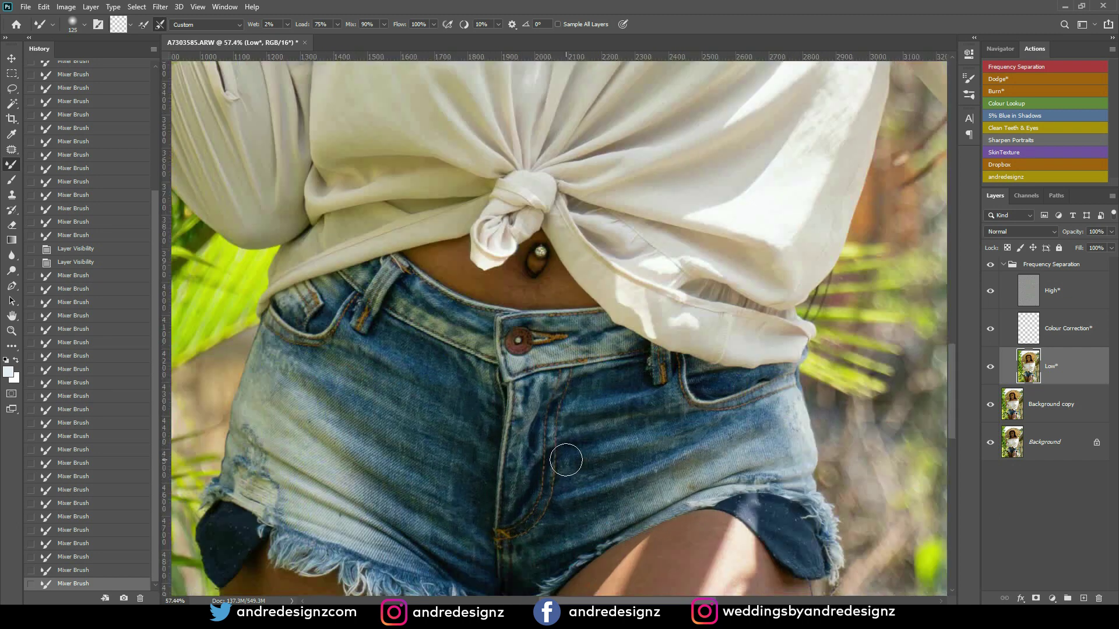
scroll(478, 310, "down", 5)
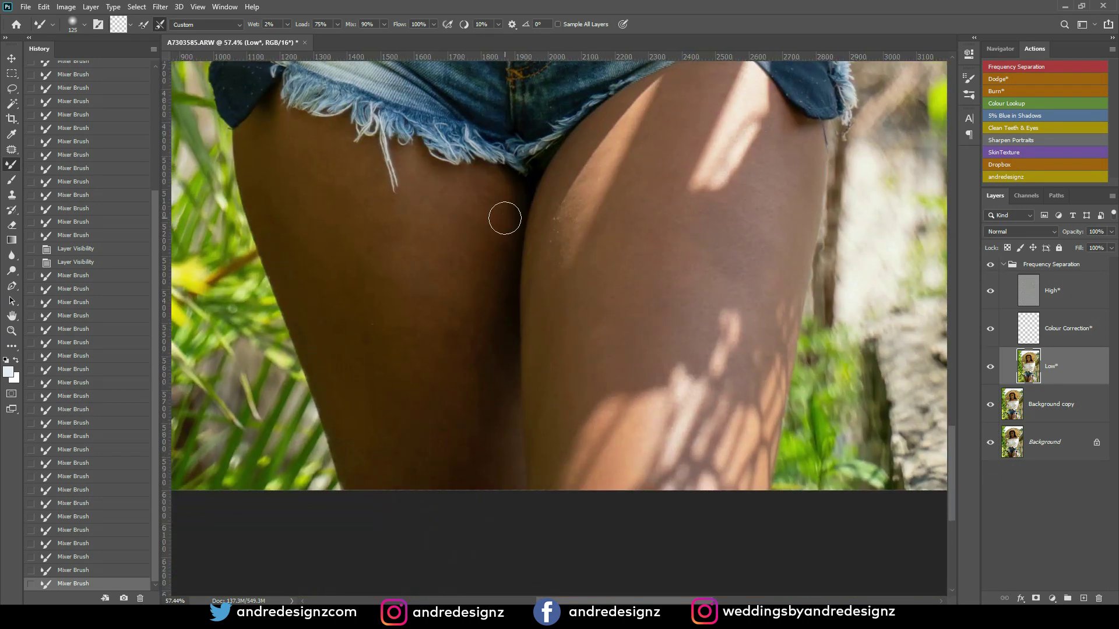
scroll(505, 217, "up", 1)
key("bracketright")
key("bracketright")
key("bracketright")
key("bracketright")
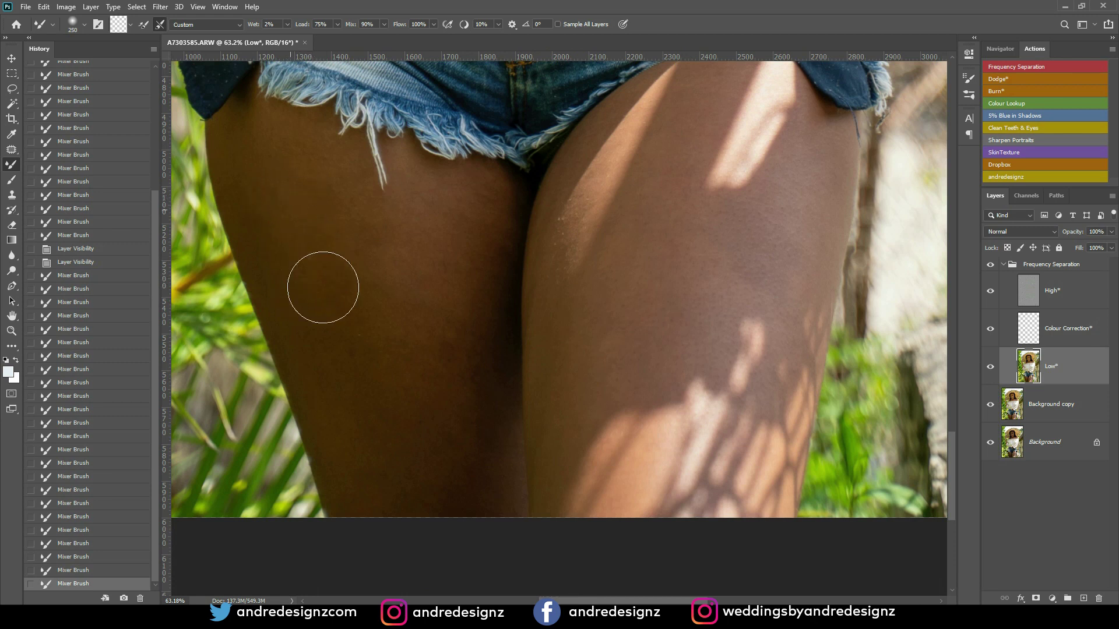
mouse_move(325, 299)
left_mouse_down()
mouse_move(342, 431)
mouse_move(353, 406)
left_mouse_up()
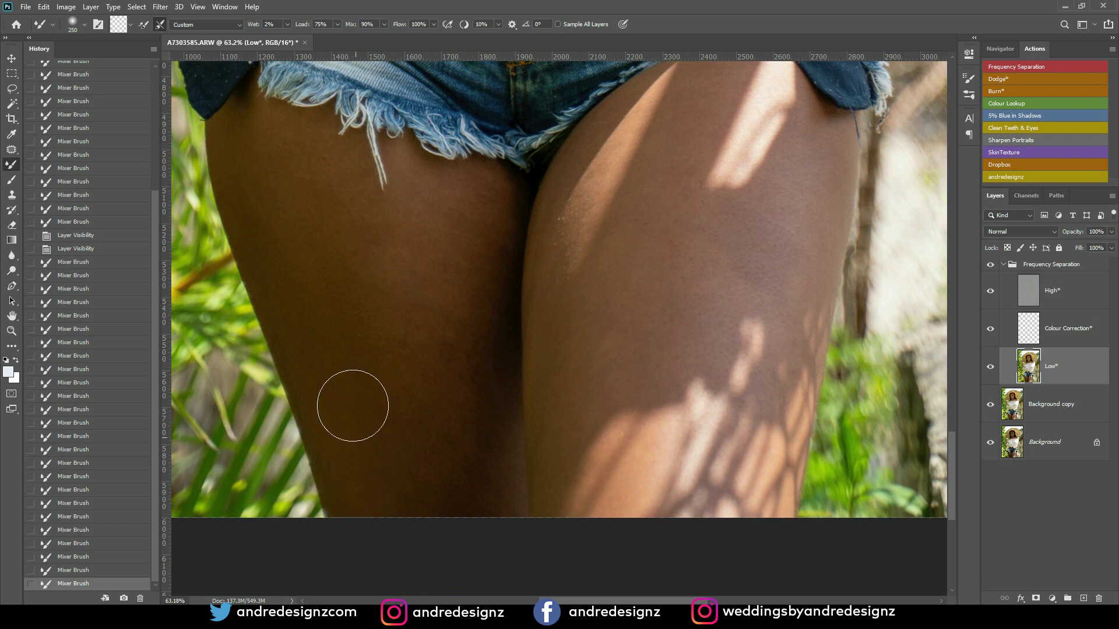
mouse_move(367, 332)
left_mouse_down()
mouse_move(402, 451)
mouse_move(361, 359)
mouse_move(315, 176)
mouse_move(379, 411)
mouse_move(310, 300)
mouse_move(286, 179)
mouse_move(300, 280)
mouse_move(280, 255)
mouse_move(320, 304)
mouse_move(450, 228)
mouse_move(477, 486)
mouse_move(462, 441)
mouse_move(464, 204)
mouse_move(450, 373)
left_mouse_up()
mouse_move(420, 253)
left_mouse_down()
mouse_move(406, 198)
mouse_move(428, 348)
left_mouse_up()
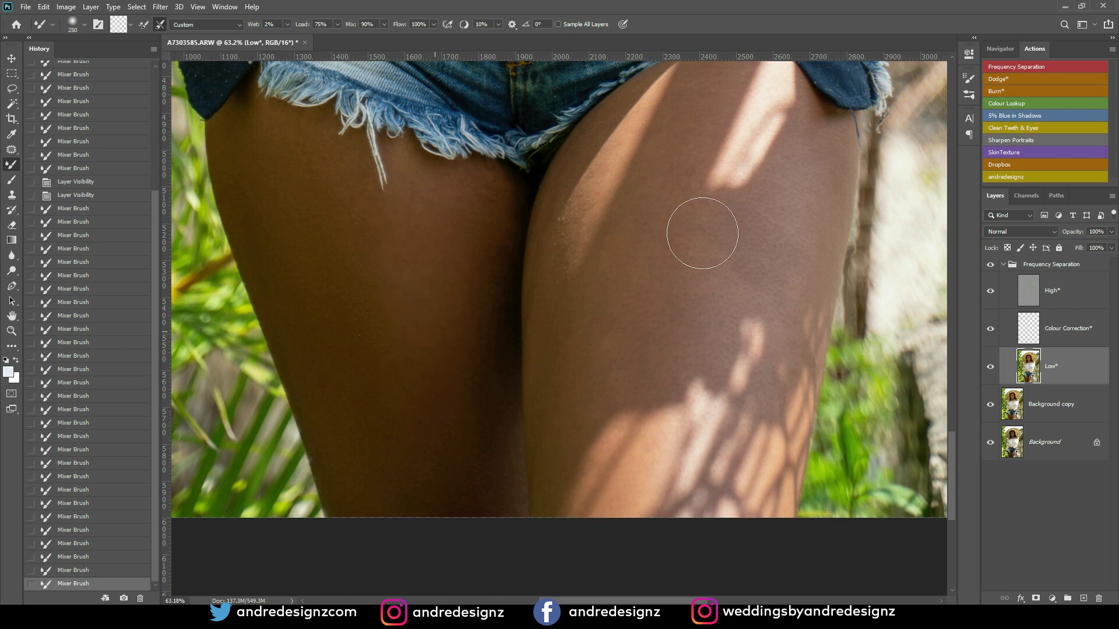
Step: Blend the skin tones on the sunlit thigh, reducing the Mixer Brush size to 150 for its finer areas
mouse_move(686, 131)
left_mouse_down()
mouse_move(611, 365)
mouse_move(594, 362)
mouse_move(613, 362)
mouse_move(770, 237)
mouse_move(696, 322)
mouse_move(765, 214)
mouse_move(731, 233)
mouse_move(768, 263)
mouse_move(795, 258)
mouse_move(803, 221)
mouse_move(783, 372)
mouse_move(689, 311)
mouse_move(639, 365)
mouse_move(642, 340)
mouse_move(603, 348)
mouse_move(599, 385)
mouse_move(560, 265)
mouse_move(553, 328)
mouse_move(546, 317)
mouse_move(564, 372)
left_mouse_up()
key("bracketleft")
key("bracketleft")
key("bracketleft")
key("bracketleft")
mouse_move(576, 280)
left_mouse_down()
mouse_move(638, 198)
mouse_move(671, 313)
mouse_move(679, 274)
mouse_move(656, 449)
mouse_move(627, 512)
left_mouse_up()
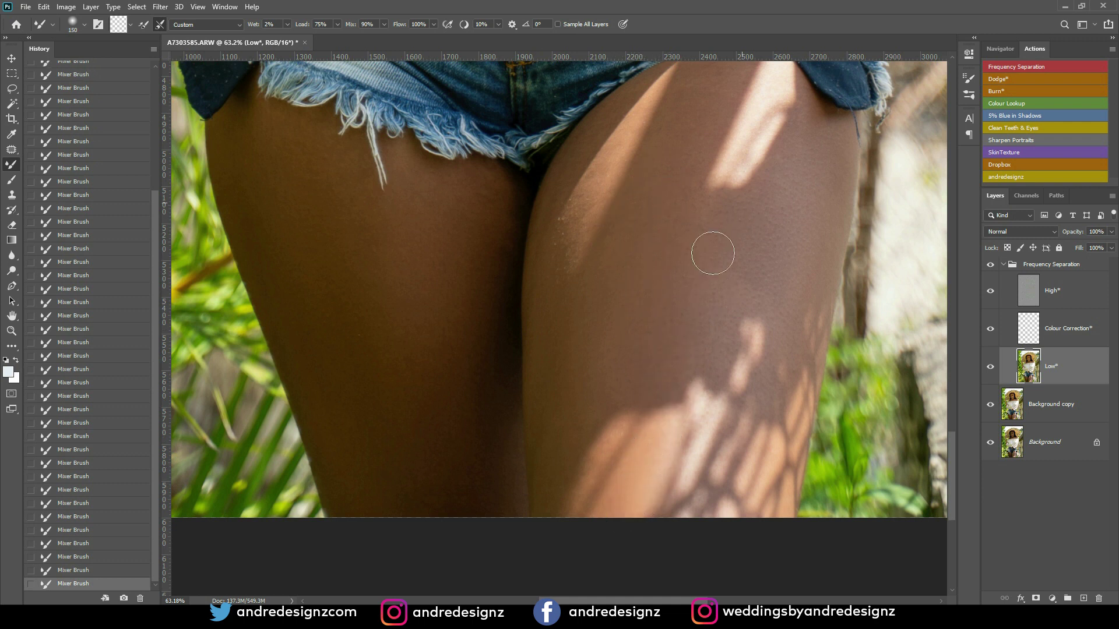
left_click_drag(714, 122, 680, 320)
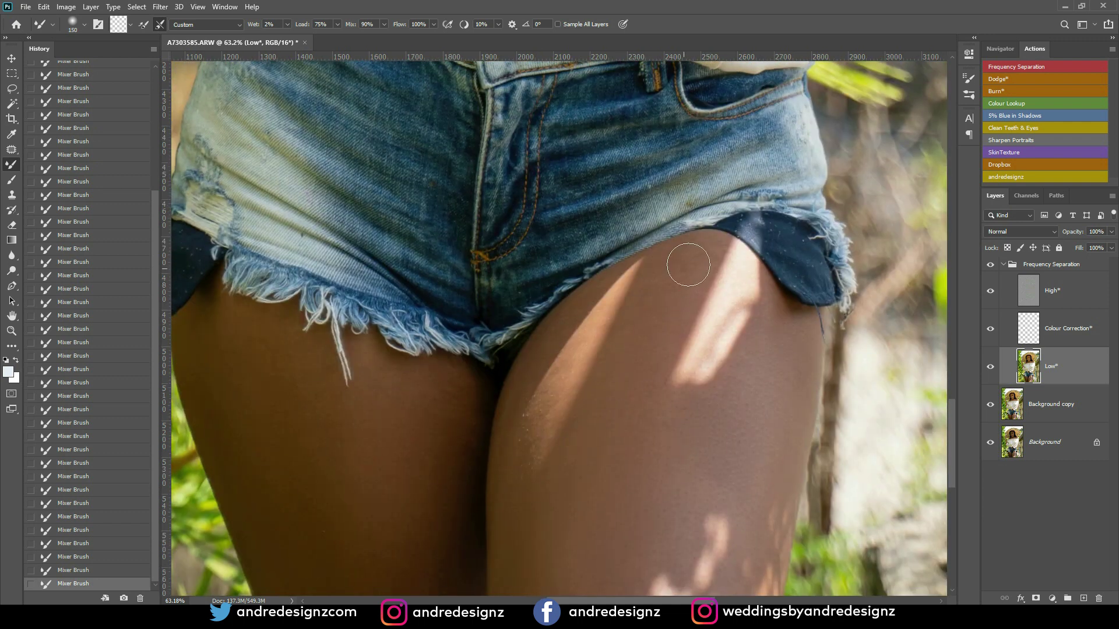
Step: Compare the whole photo with and without the Frequency Separation group, and blend the upper chest beside the sunlit shoulder
scroll(676, 283, "down", 8)
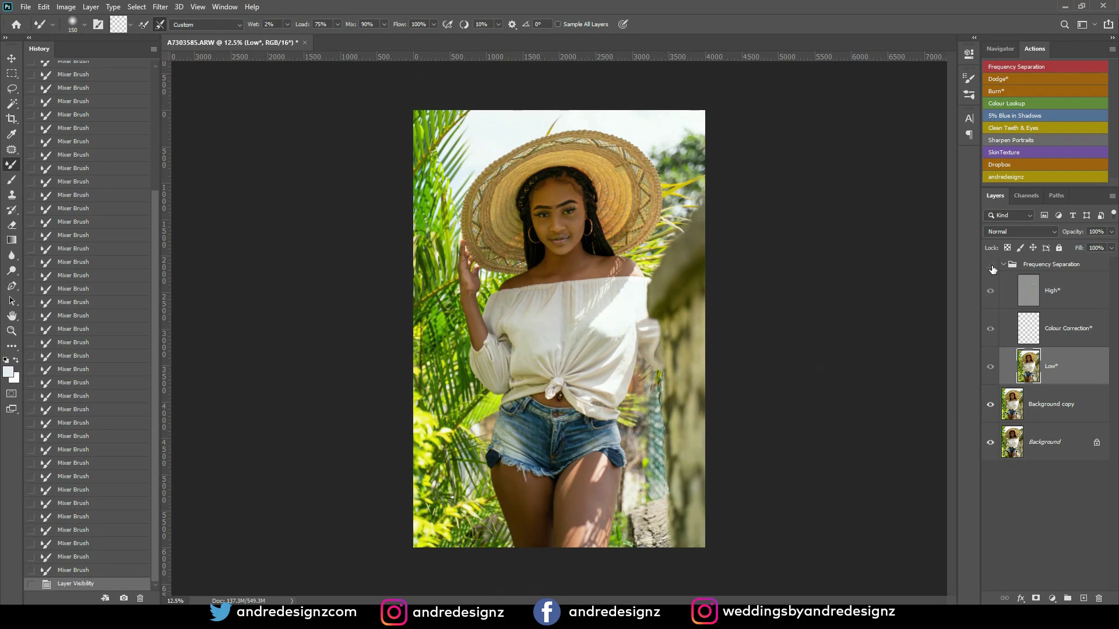
left_click(990, 266)
scroll(706, 246, "up", 6)
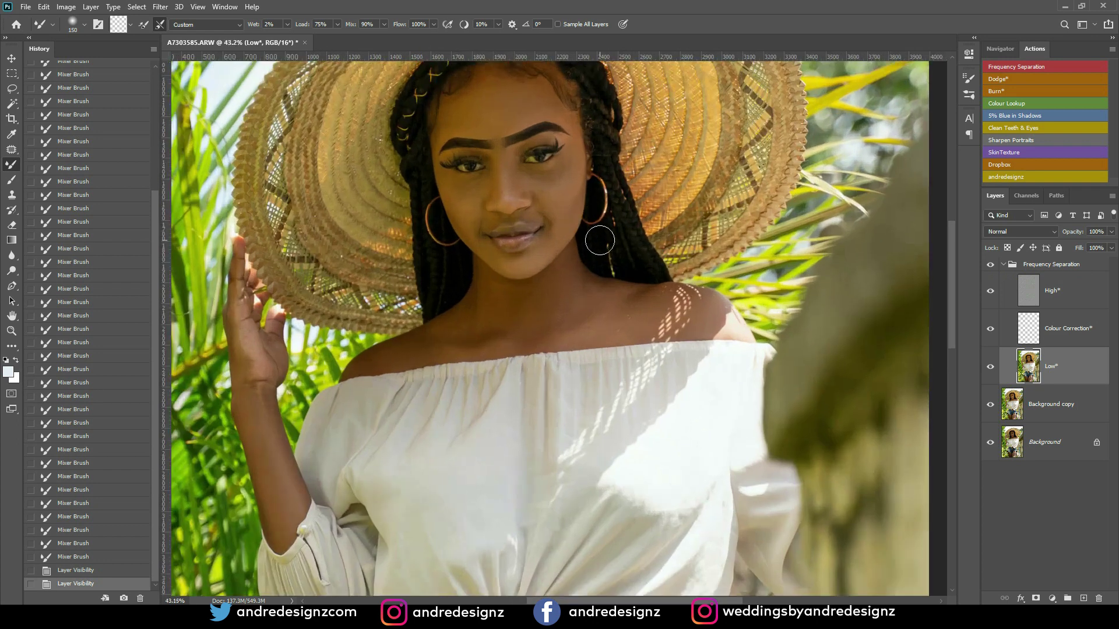
scroll(670, 309, "up", 2)
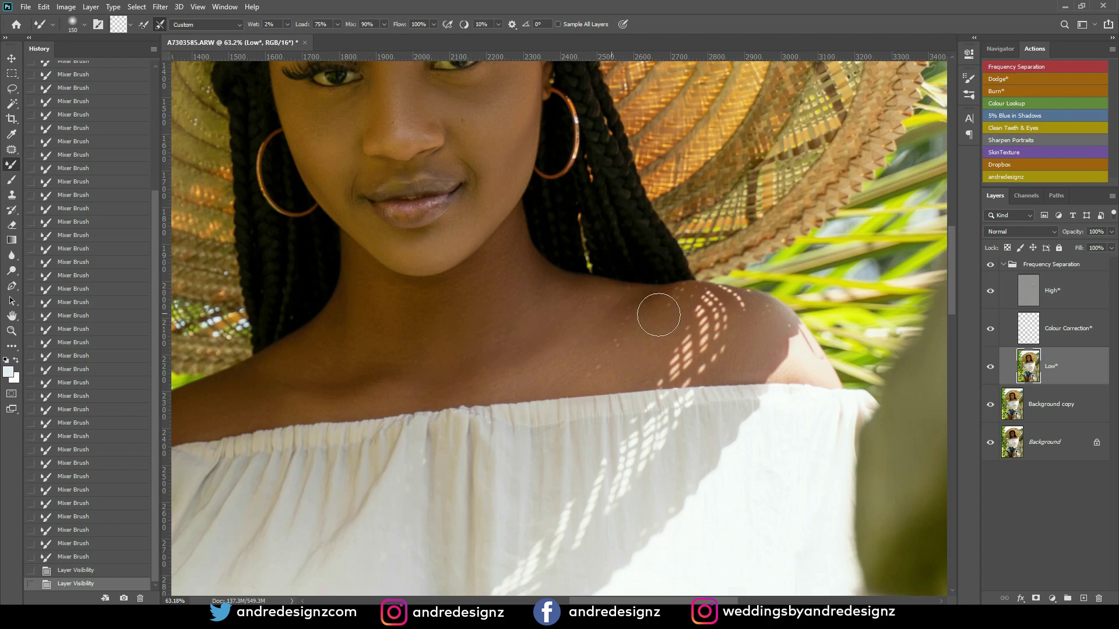
mouse_move(627, 302)
left_mouse_down()
mouse_move(639, 334)
mouse_move(581, 356)
left_mouse_up()
scroll(580, 355, "down", 2)
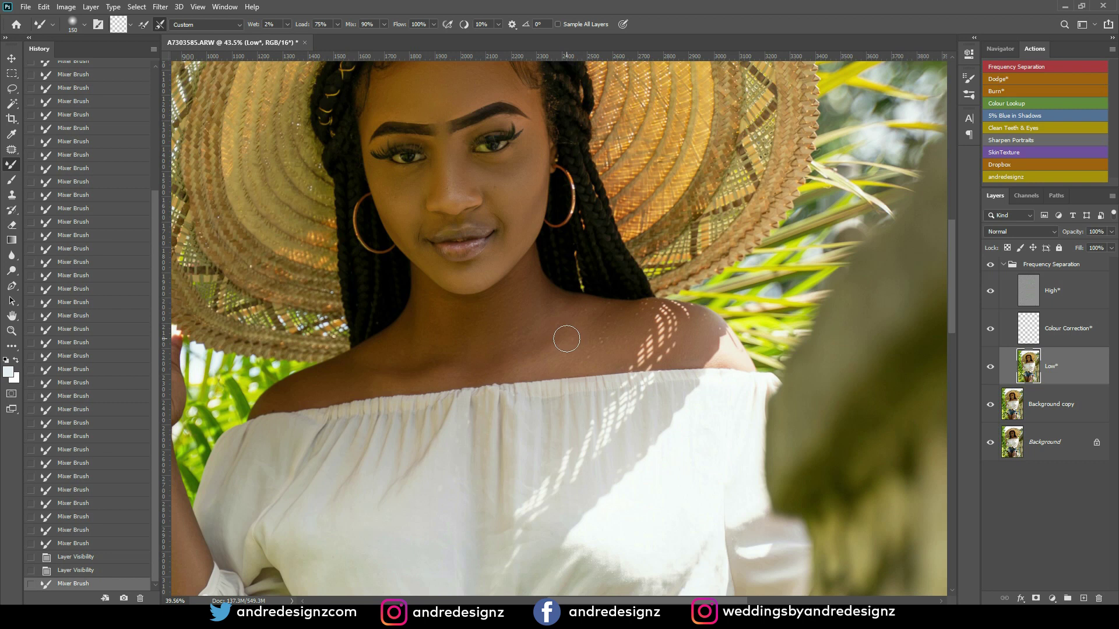
Step: Patch the rough texture spots on the lower lip on the High frequency layer
scroll(567, 339, "down", 2)
scroll(445, 267, "up", 4)
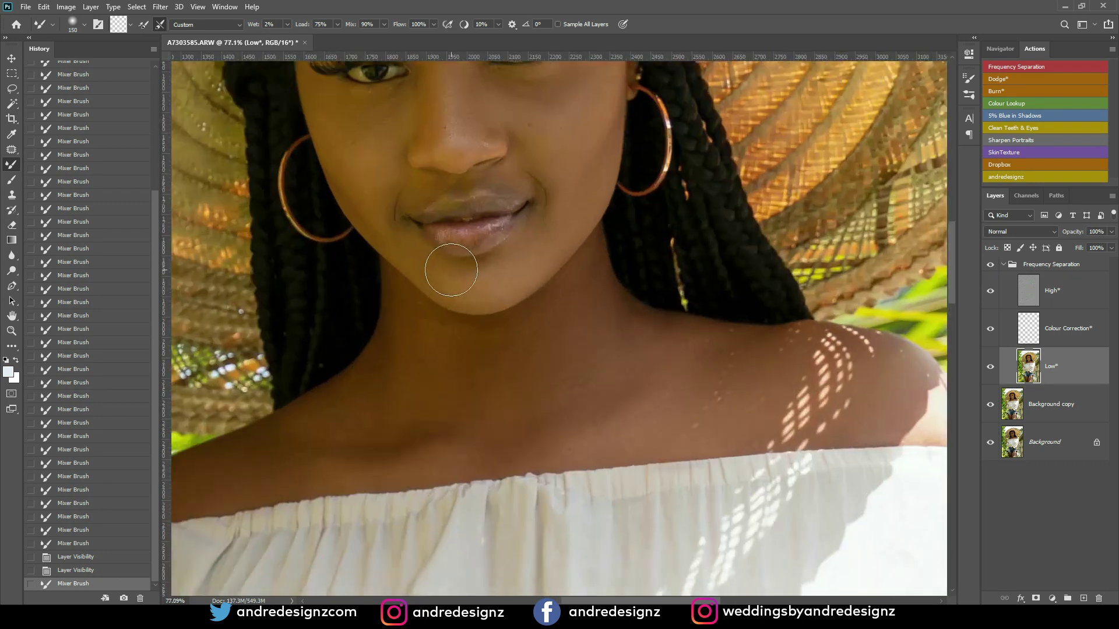
scroll(554, 262, "up", 2)
scroll(560, 310, "down", 1)
scroll(516, 295, "up", 3)
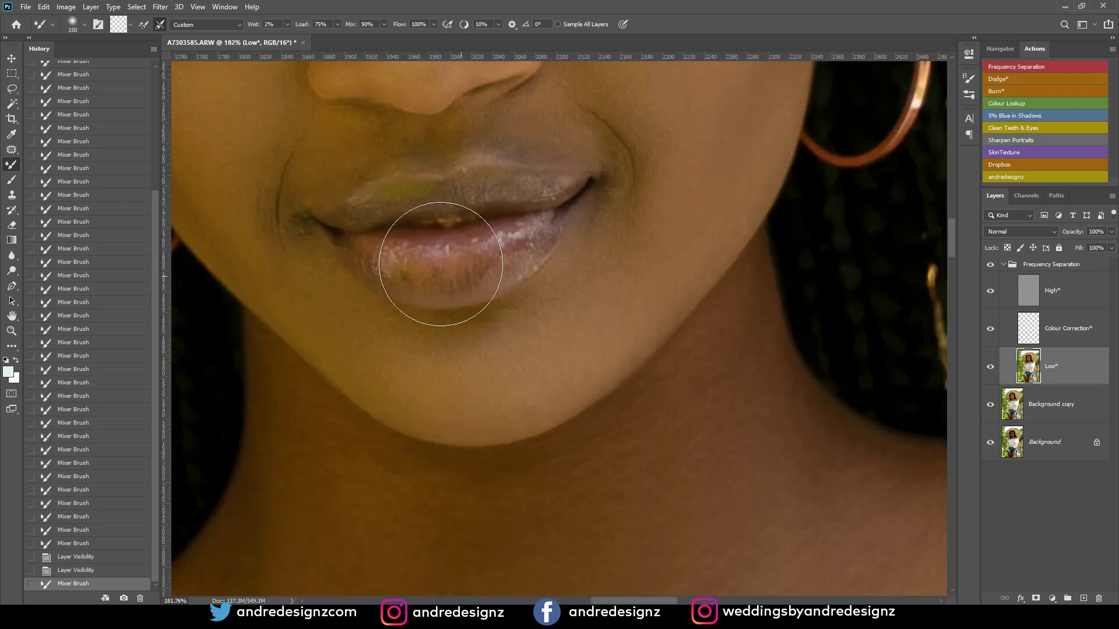
left_click(1055, 288)
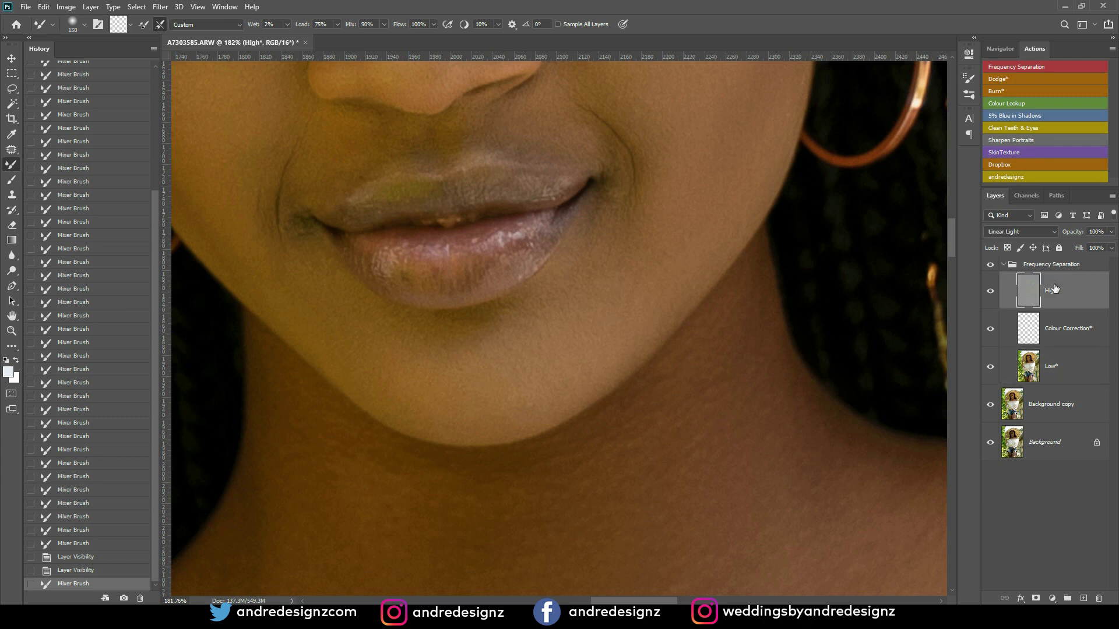
key("j")
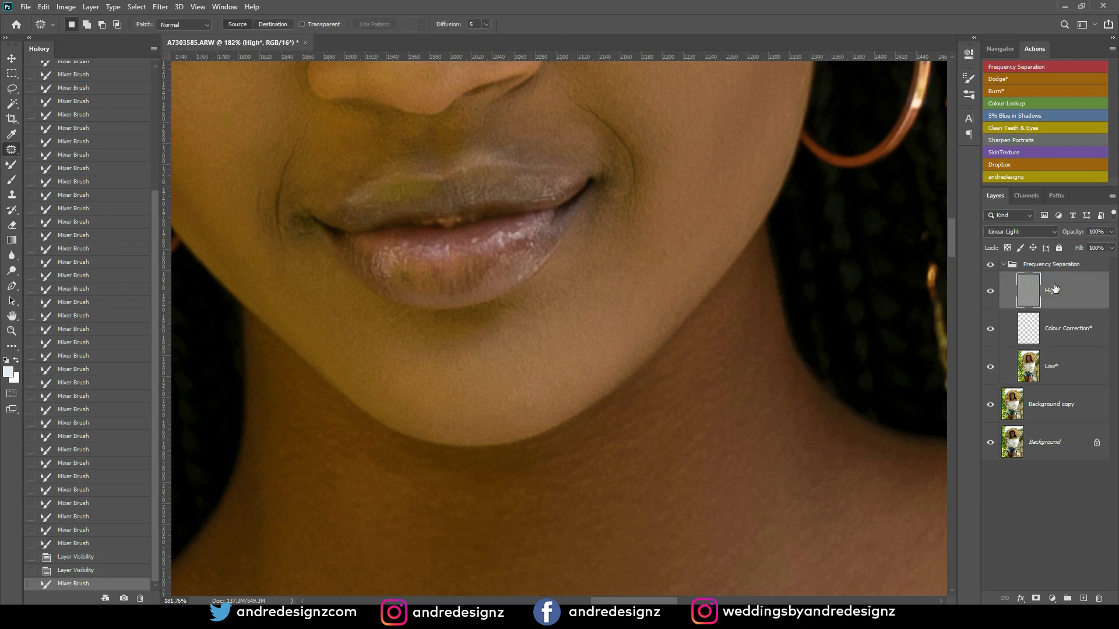
mouse_move(475, 283)
left_mouse_down()
mouse_move(483, 261)
mouse_move(500, 263)
mouse_move(492, 250)
mouse_move(505, 271)
mouse_move(539, 260)
mouse_move(526, 261)
mouse_move(539, 246)
mouse_move(545, 254)
mouse_move(508, 254)
left_mouse_up()
key("ctrl+d")
key("ctrl+d")
left_click(508, 256)
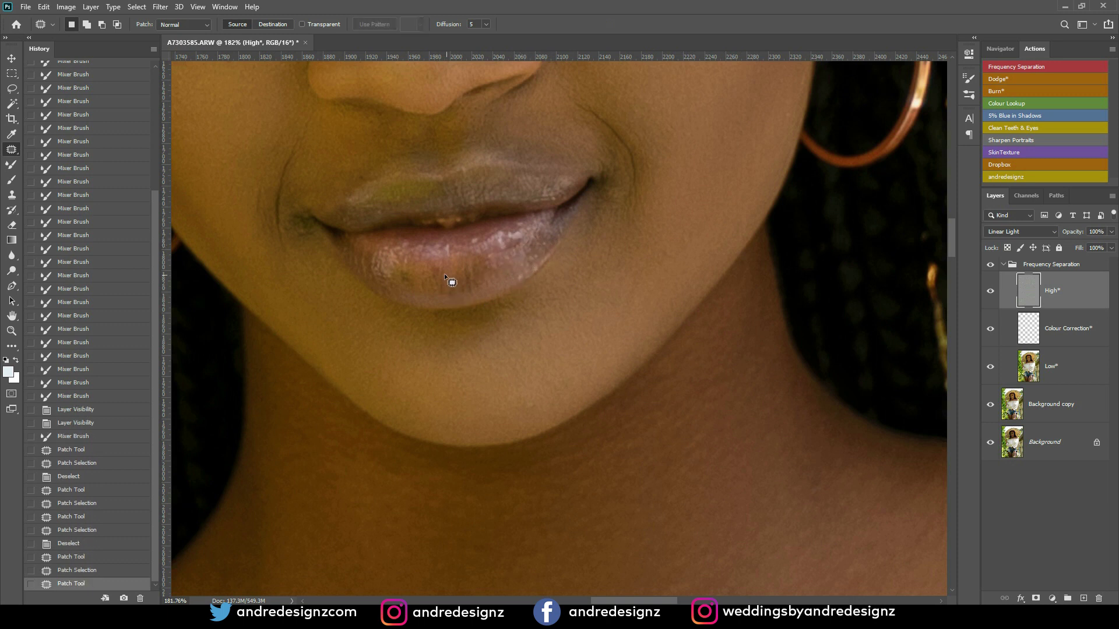
left_click_drag(441, 277, 458, 278)
key("ctrl+d")
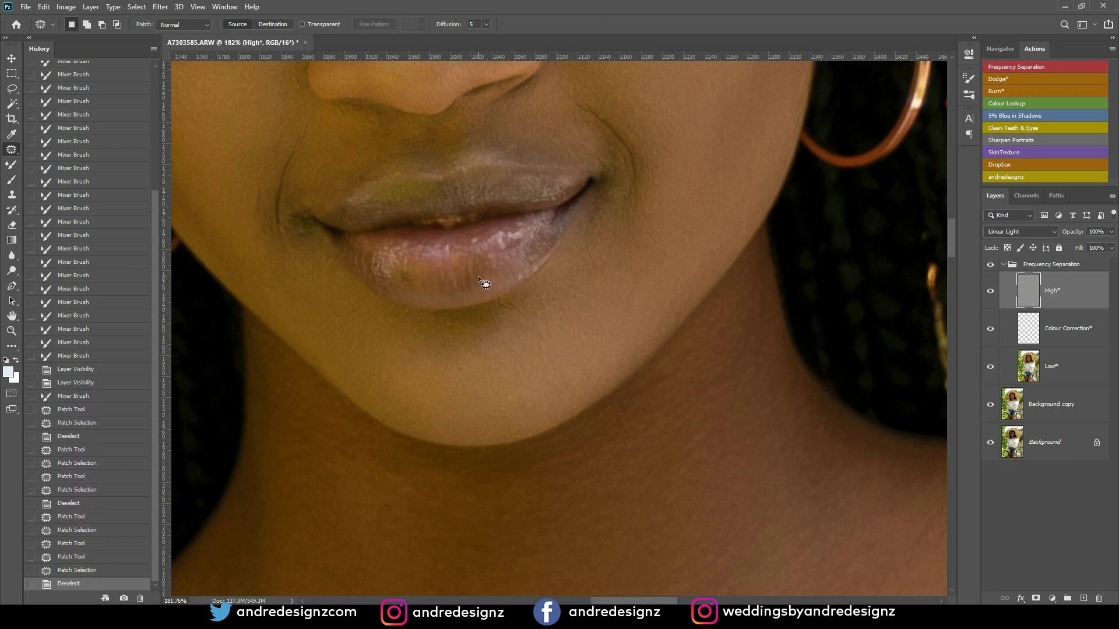
Step: Patch the small texture blemish on the chin below the lips on the High layer
scroll(479, 278, "down", 5)
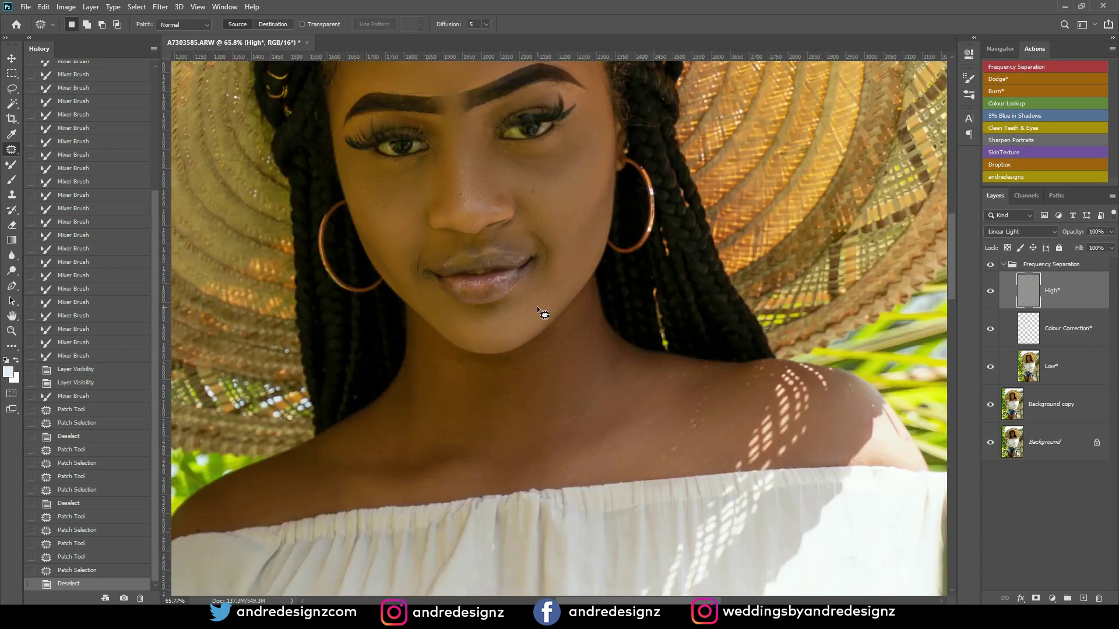
scroll(539, 303, "up", 2)
scroll(540, 299, "up", 1)
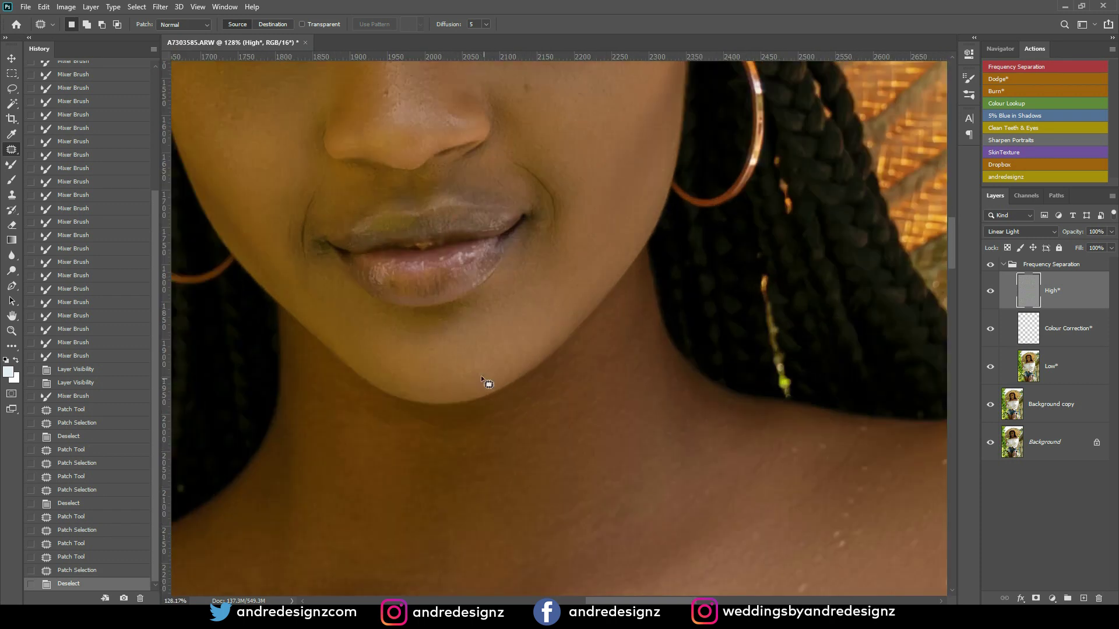
left_click_drag(491, 376, 478, 365)
left_click_drag(487, 373, 520, 350)
key("ctrl+d")
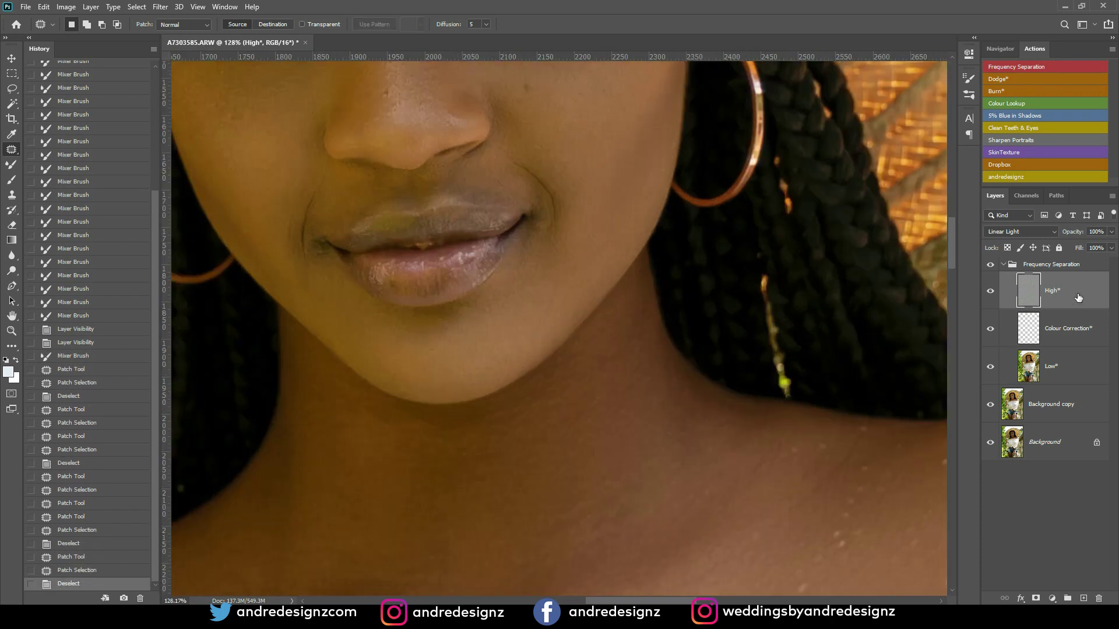
Step: Clone clean texture over the lower lip and its outer edge with the Clone Stamp at size 60
left_click(11, 194)
key("bracketleft")
key("bracketleft")
key("bracketleft")
key("bracketleft")
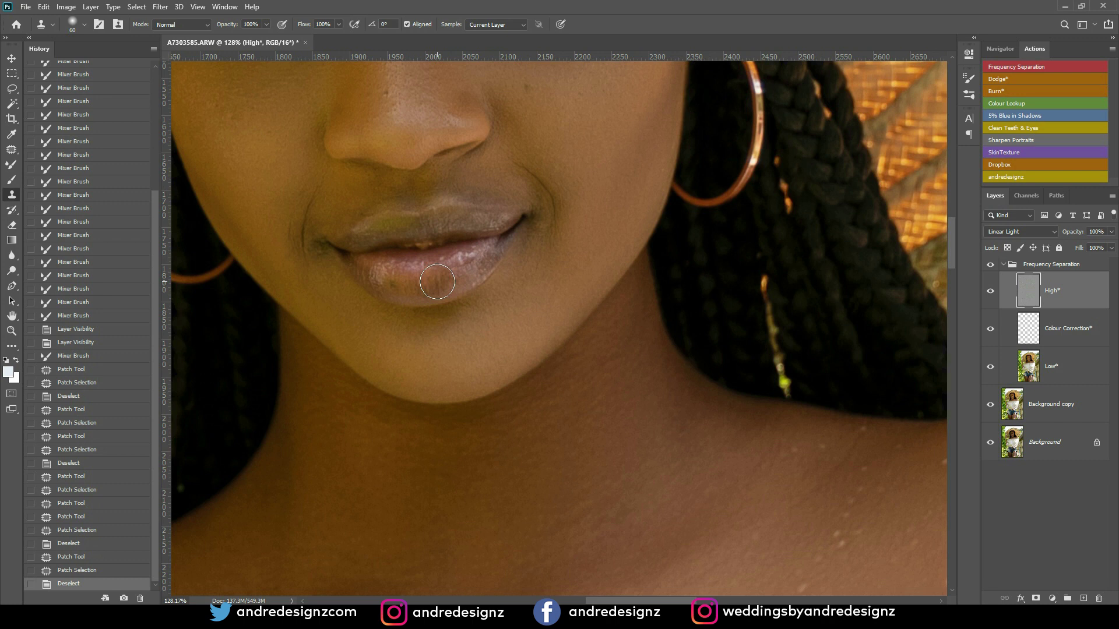
key("alt")
left_click(437, 280, "alt")
left_click(468, 273)
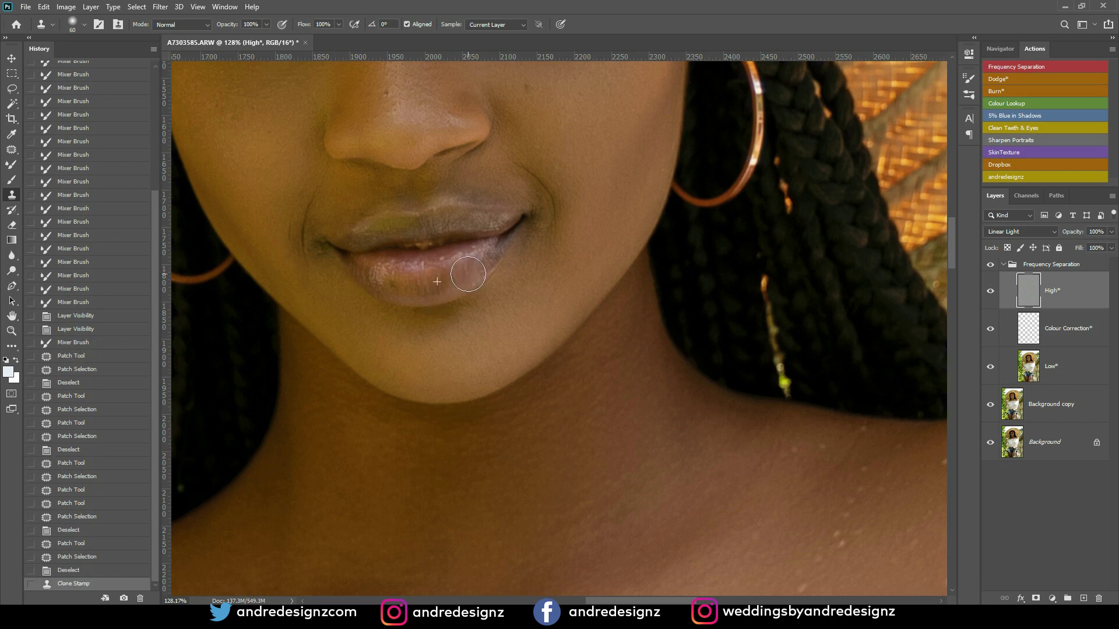
left_click(495, 282)
left_click(487, 285)
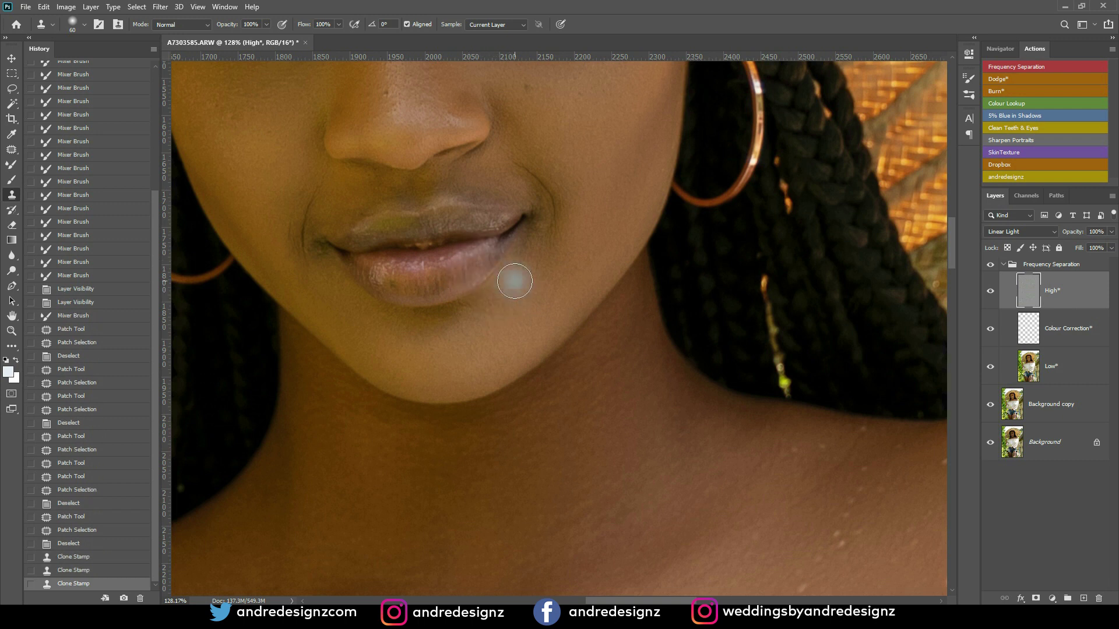
Step: Compare the lips with and without the Frequency Separation group, and inspect the face and the whole photo
left_click(990, 265)
left_click(991, 267)
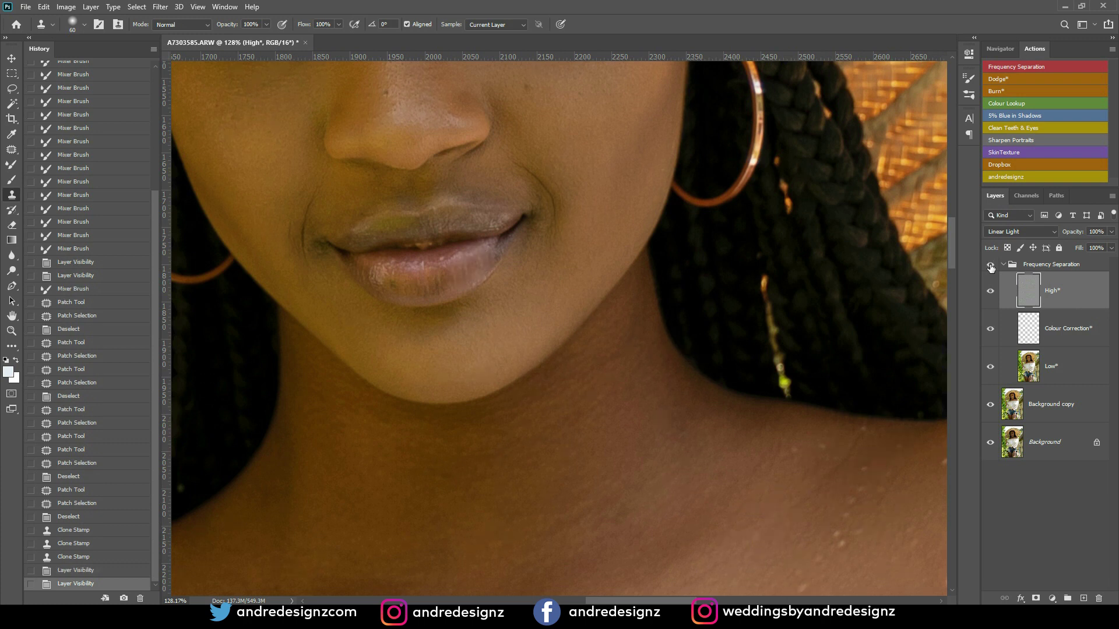
scroll(702, 318, "down", 2)
scroll(702, 318, "down", 2)
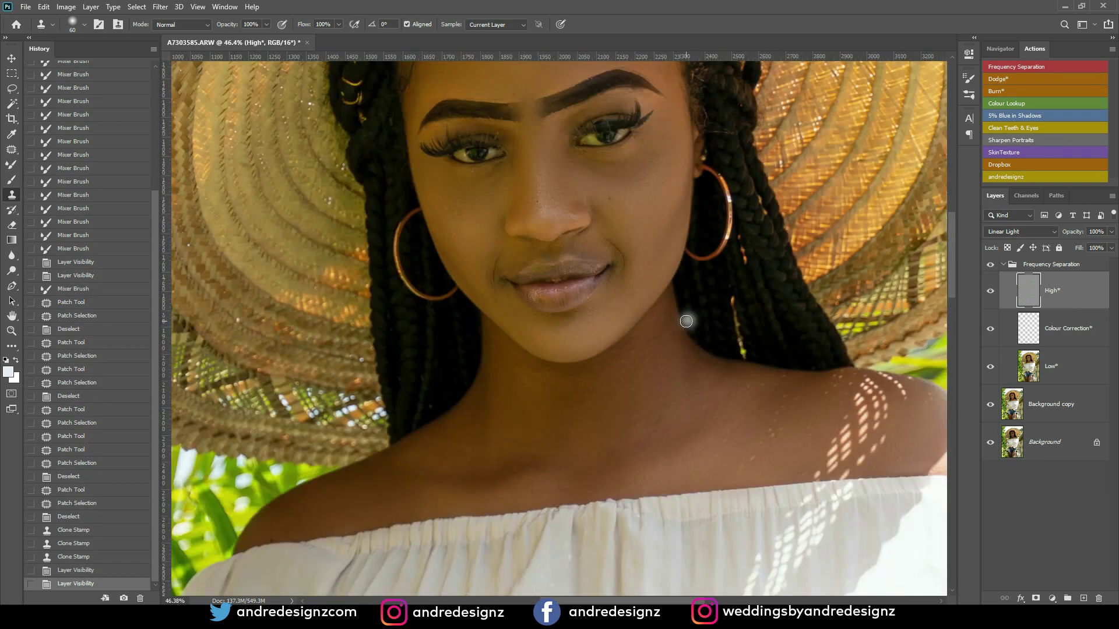
scroll(675, 229, "up", 2)
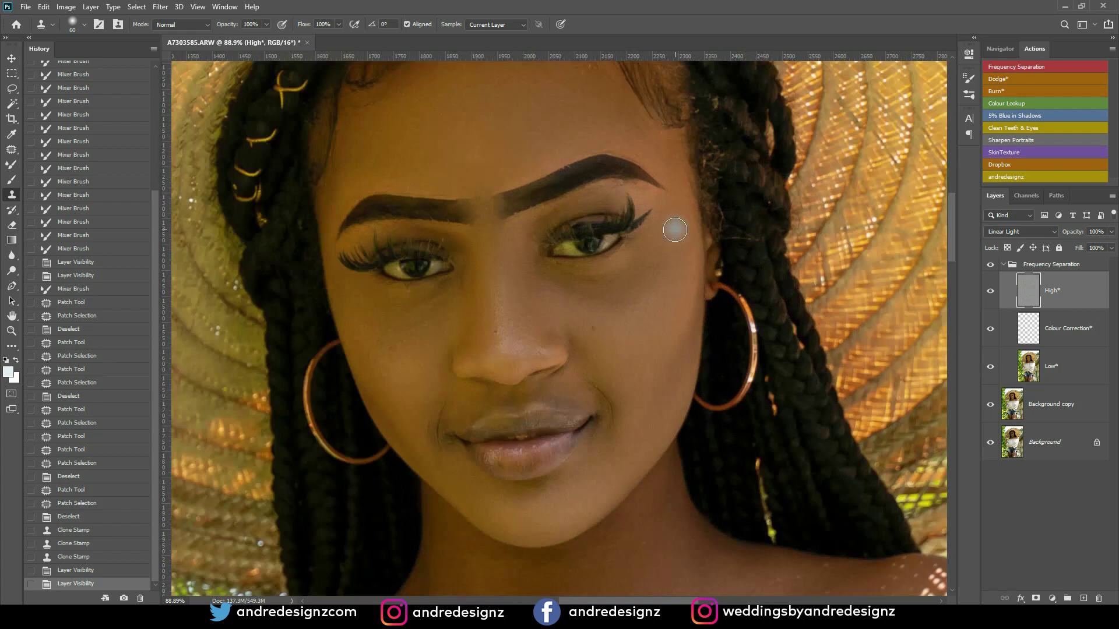
scroll(673, 239, "down", 4)
scroll(672, 243, "down", 2)
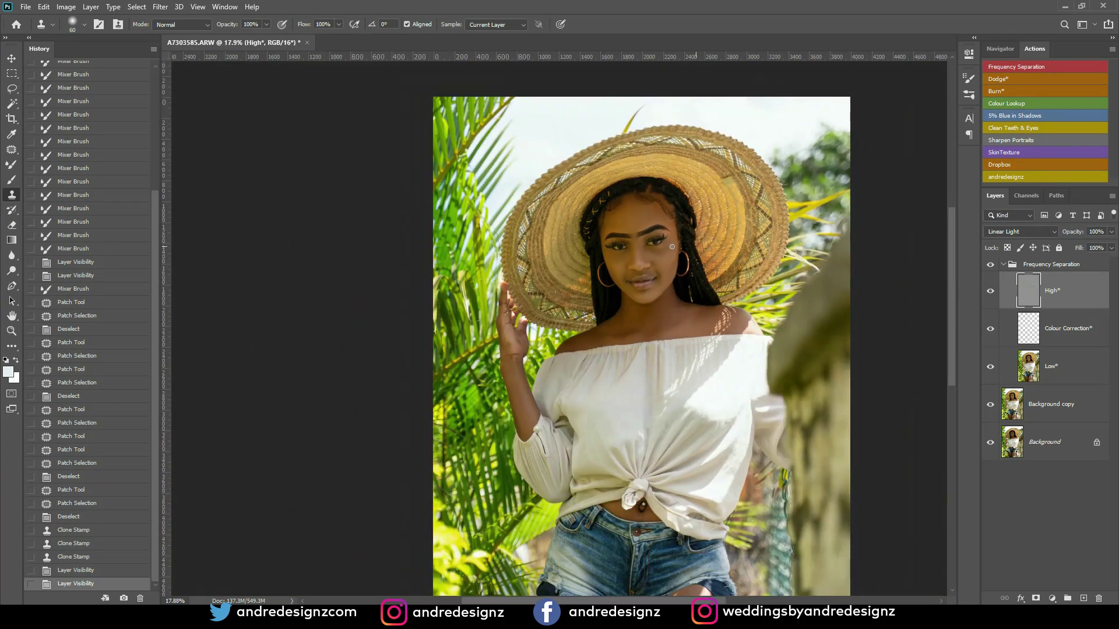
Step: Collapse the Frequency Separation group and run the Dodge* action to add a masked dodge layer above it
left_click(1002, 265)
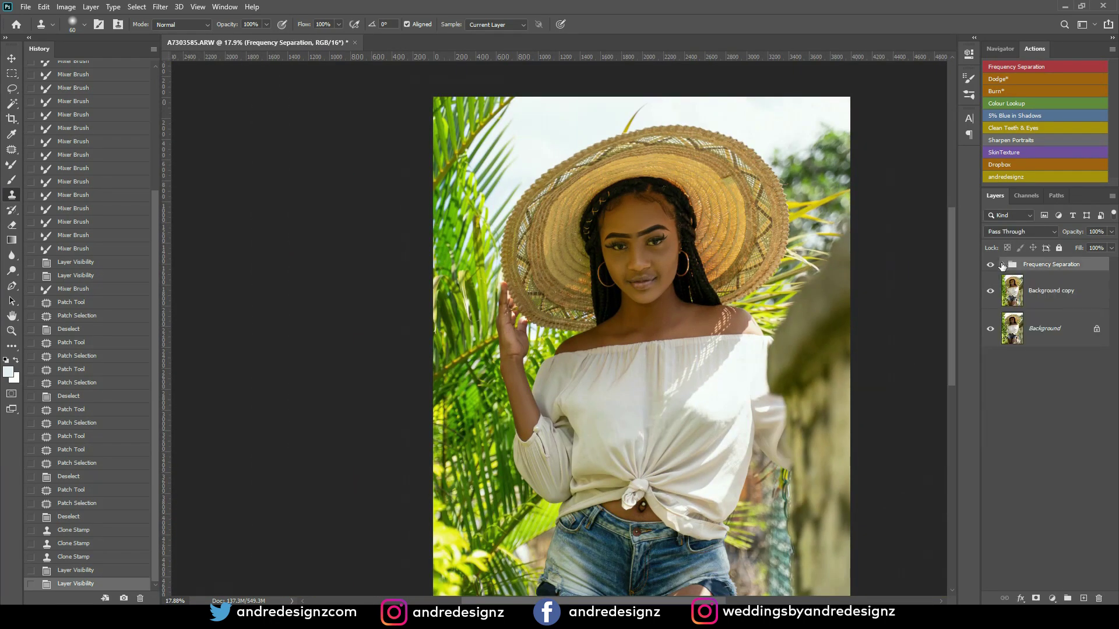
left_click(1001, 79)
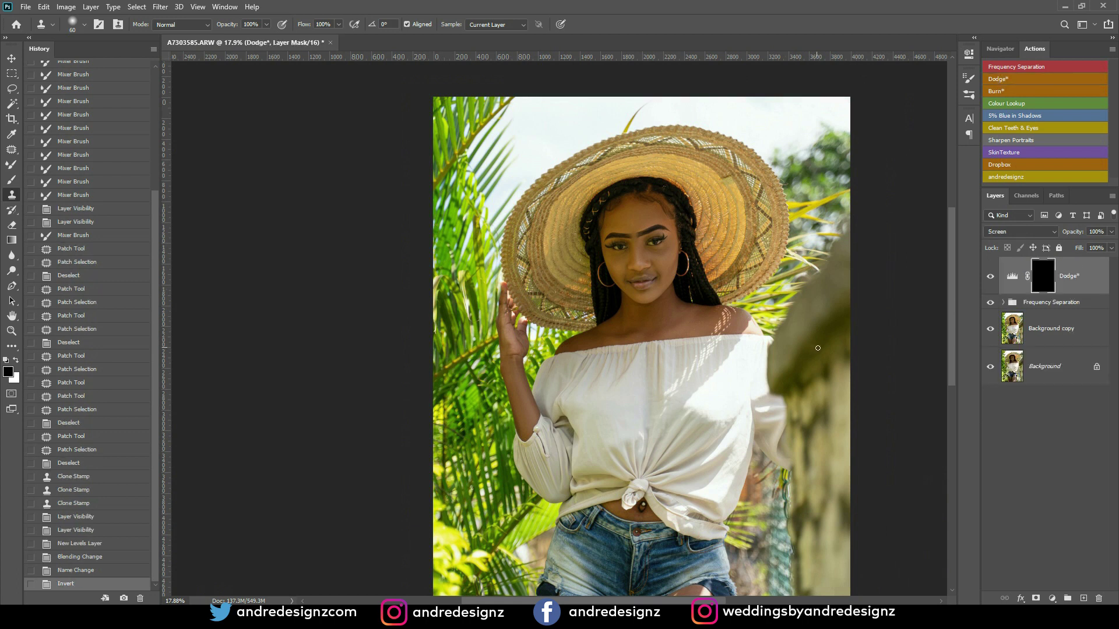
scroll(715, 347, "up", 5)
left_click_drag(570, 192, 531, 353)
scroll(531, 353, "down", 1)
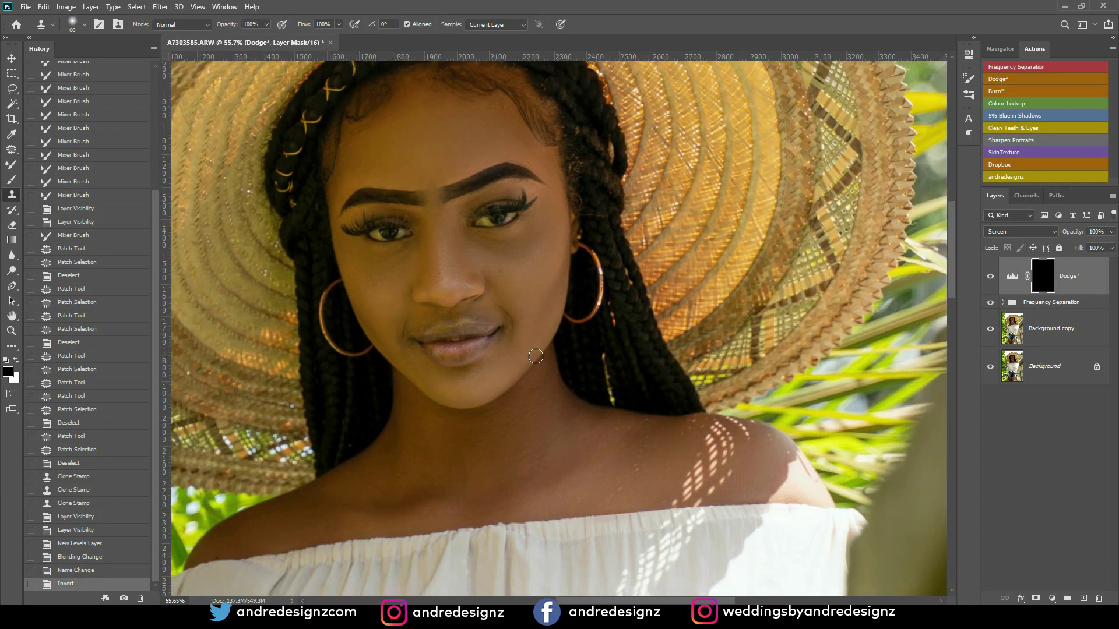
Step: Set up the Brush tool for dodging at size 80 with a flow of 1%
key("b")
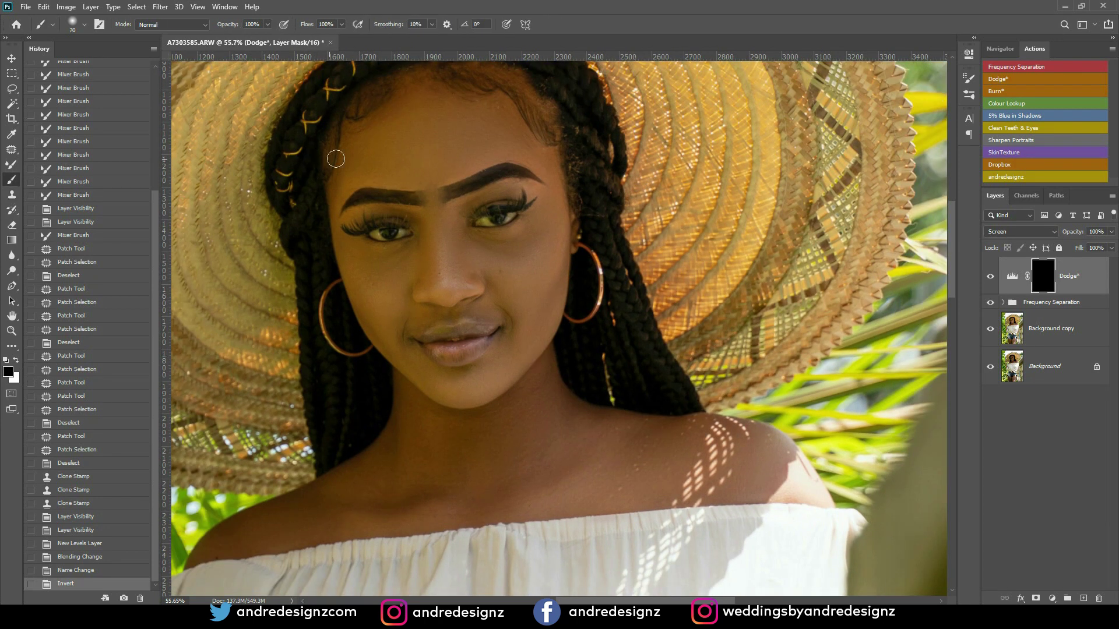
key("]")
scroll(324, 108, "up", 1)
left_click(342, 25)
left_click_drag(342, 37, 286, 46)
left_click(350, 11)
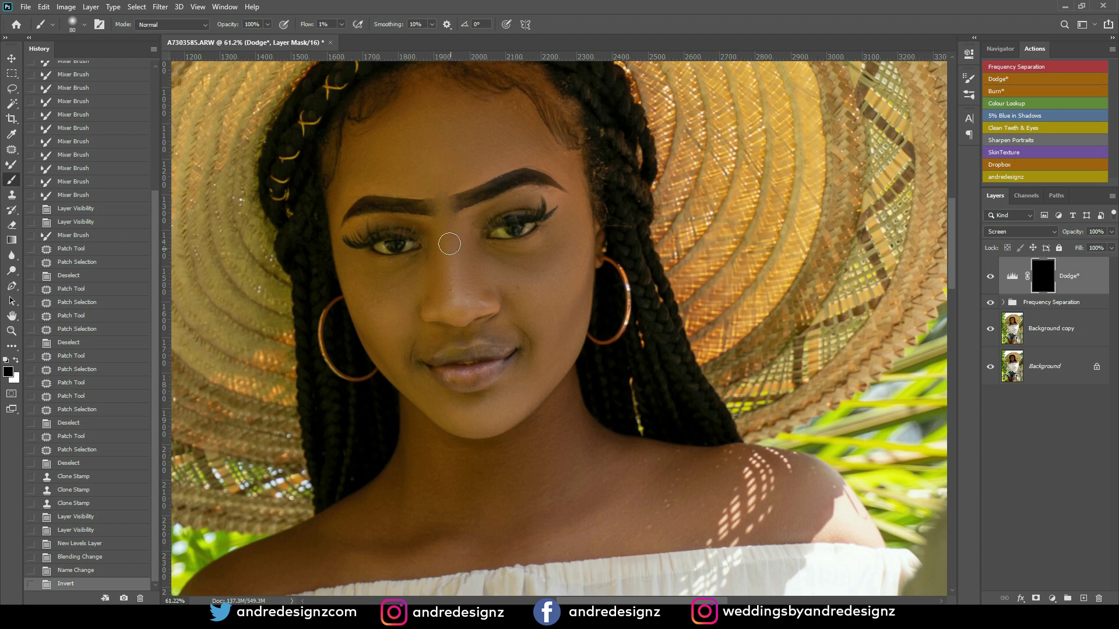
Step: Brighten the bridge of the nose on the Dodge* mask, making white the painting colour
left_click_drag(452, 257, 457, 311)
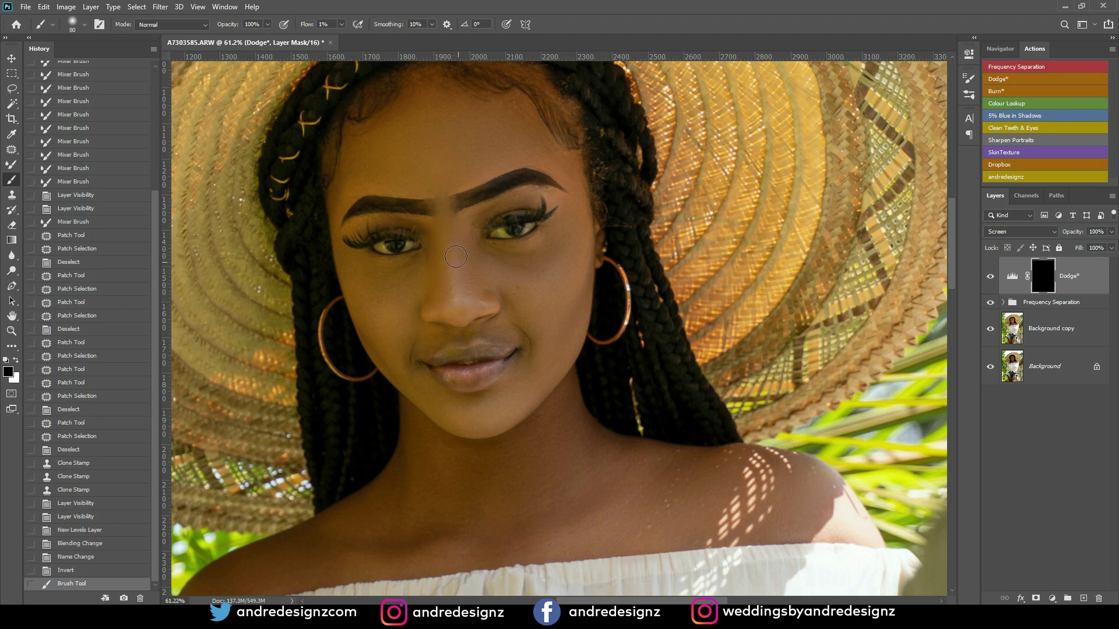
left_click_drag(449, 223, 456, 309)
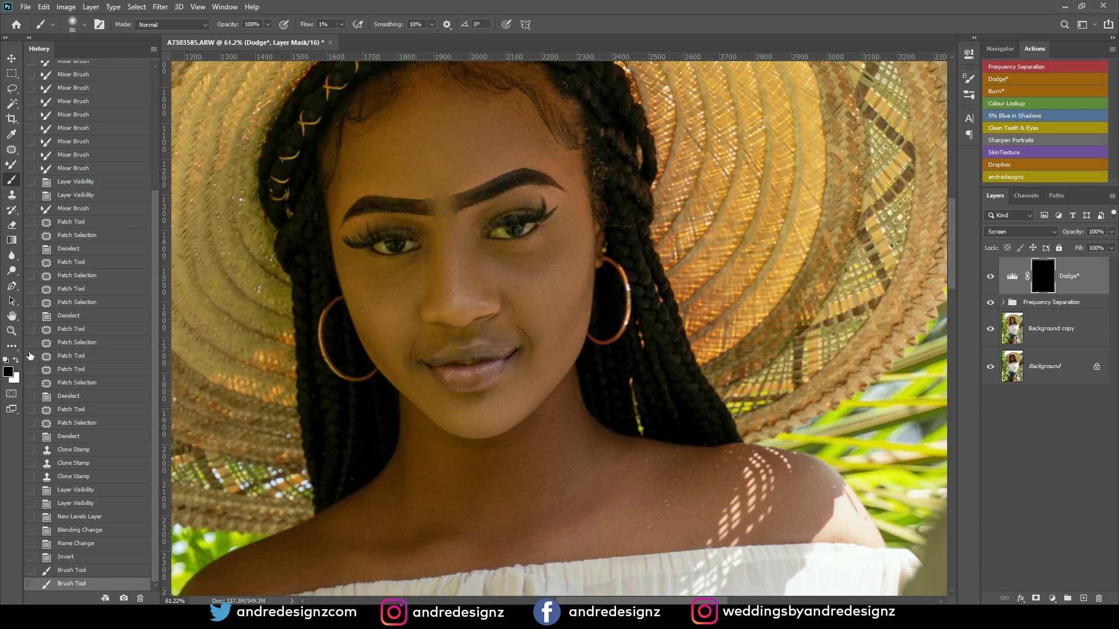
left_click(16, 362)
mouse_move(452, 286)
left_mouse_down()
mouse_move(456, 309)
mouse_move(463, 289)
left_mouse_up()
Step: Dodge the areas under both eyes and the cheeks, using brush sizes from 70 to 90
key("bracketleft")
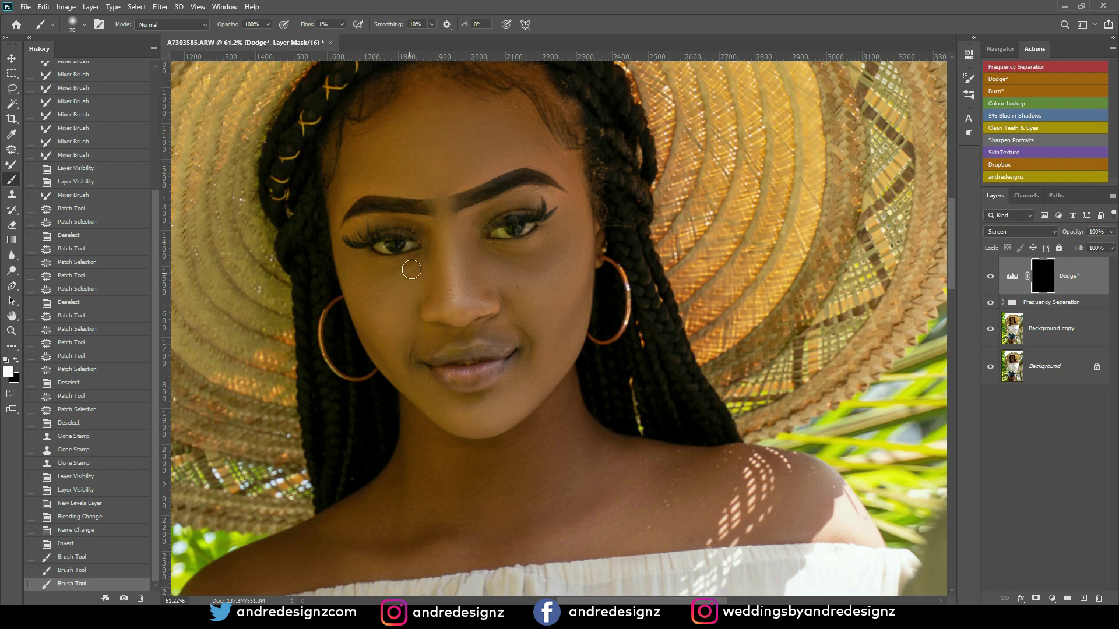
mouse_move(409, 269)
left_mouse_down()
mouse_move(373, 277)
mouse_move(399, 299)
mouse_move(391, 305)
mouse_move(374, 292)
mouse_move(394, 316)
left_mouse_up()
key("bracketright")
key("bracketright")
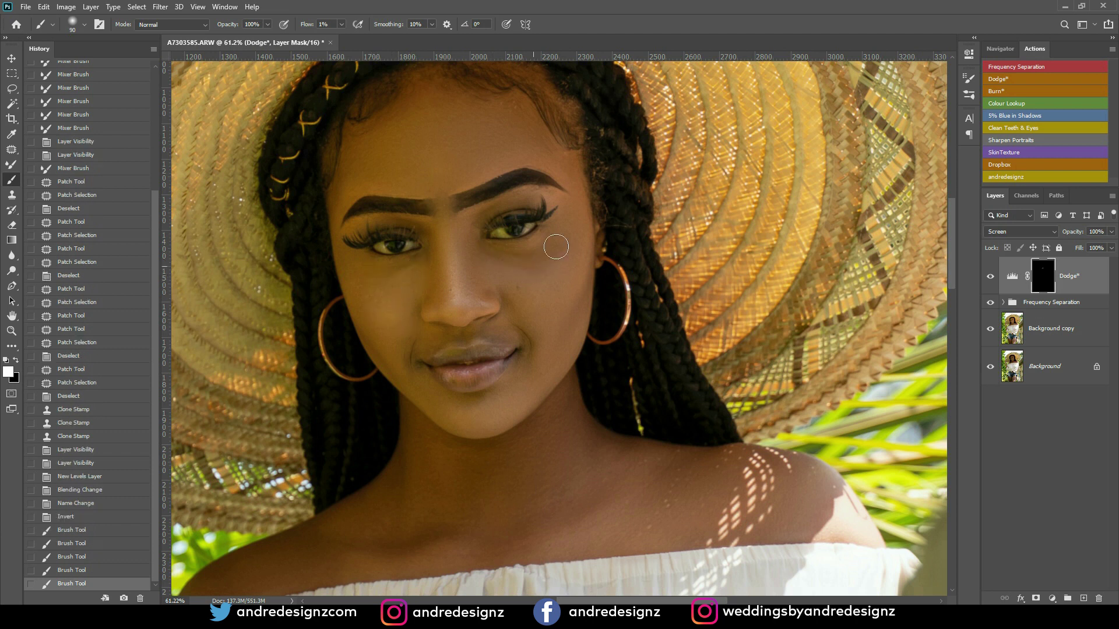
mouse_move(536, 315)
left_mouse_down()
mouse_move(516, 289)
mouse_move(567, 265)
left_mouse_up()
left_click(567, 264)
Step: Dodge the centre of the forehead with a larger brush and the chin at size 125
key("bracketright")
key("bracketright")
key("bracketright")
mouse_move(435, 146)
left_mouse_down()
mouse_move(464, 132)
mouse_move(402, 140)
mouse_move(440, 168)
mouse_move(421, 162)
left_mouse_up()
key("bracketleft")
left_click_drag(430, 400, 493, 380)
Step: Brighten the shaded thigh below the denim shorts on the Dodge* mask with the brush enlarged to 300
scroll(567, 333, "down", 8)
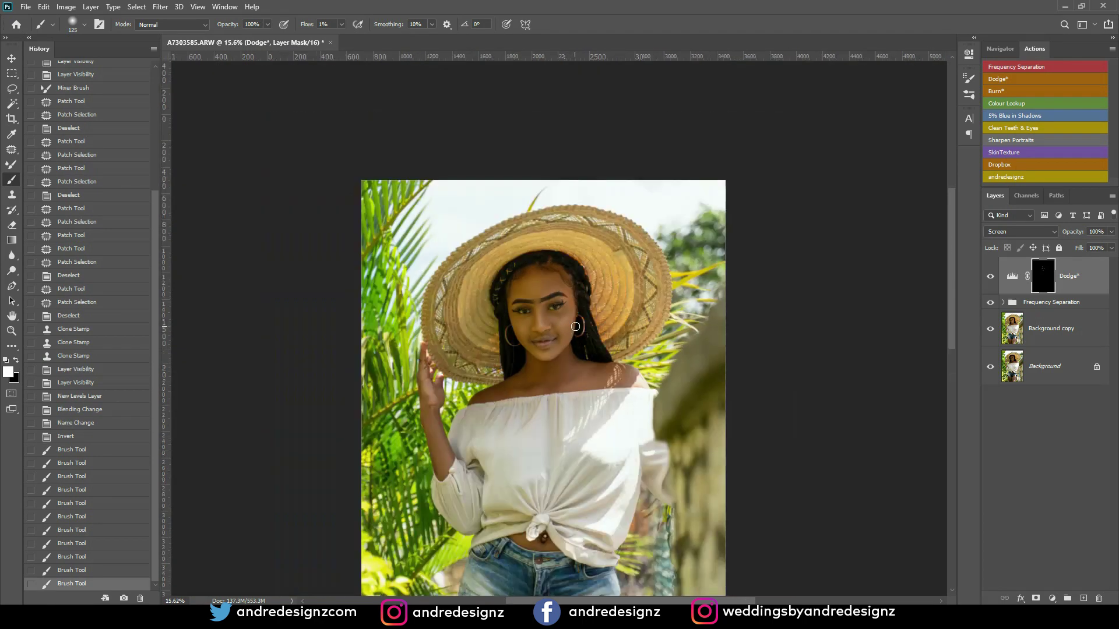
scroll(579, 328, "up", 2)
scroll(579, 347, "up", 2)
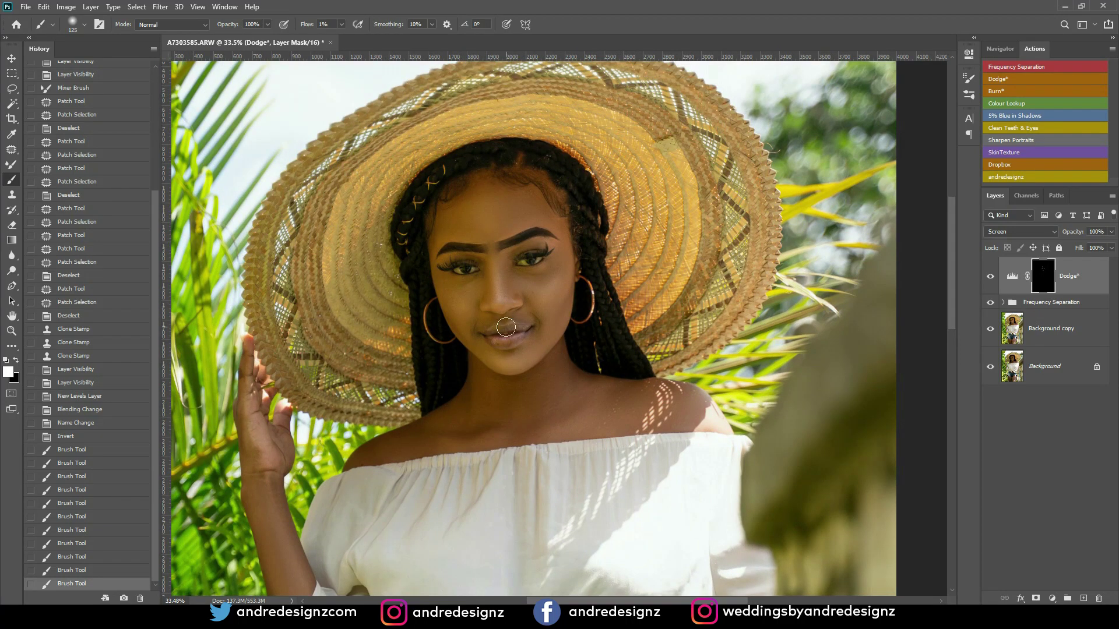
scroll(512, 302, "down", 2)
scroll(512, 302, "down", 3)
left_click_drag(526, 485, 507, 198)
scroll(517, 354, "up", 2)
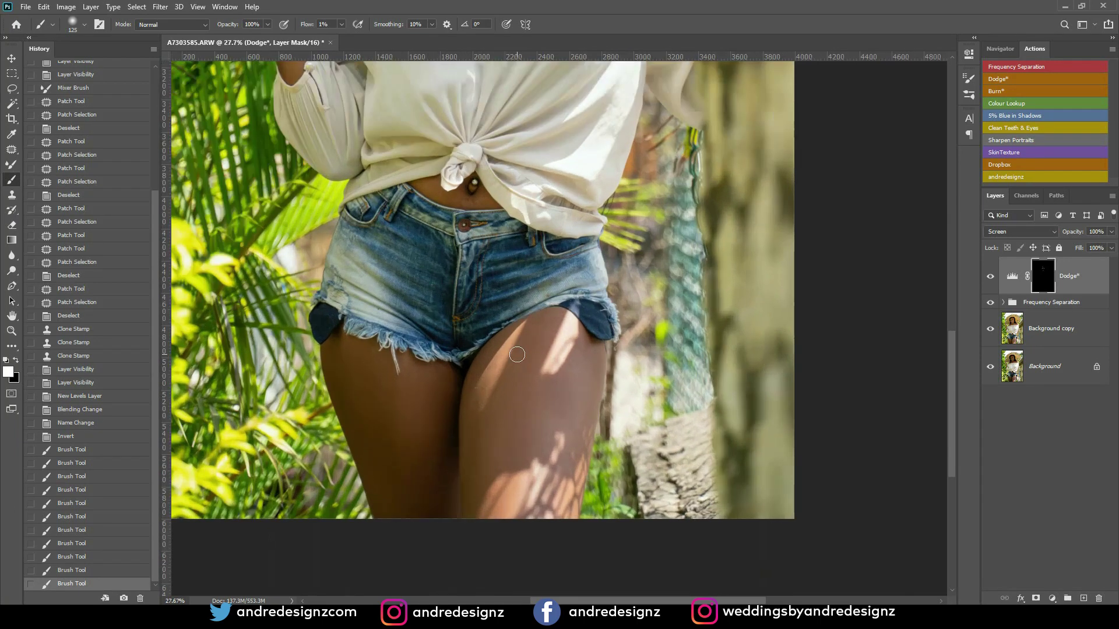
key("bracketright")
key("bracketright")
key("bracketright")
mouse_move(404, 400)
left_mouse_down()
mouse_move(417, 530)
mouse_move(417, 423)
mouse_move(423, 543)
left_mouse_up()
left_click_drag(362, 365, 419, 492)
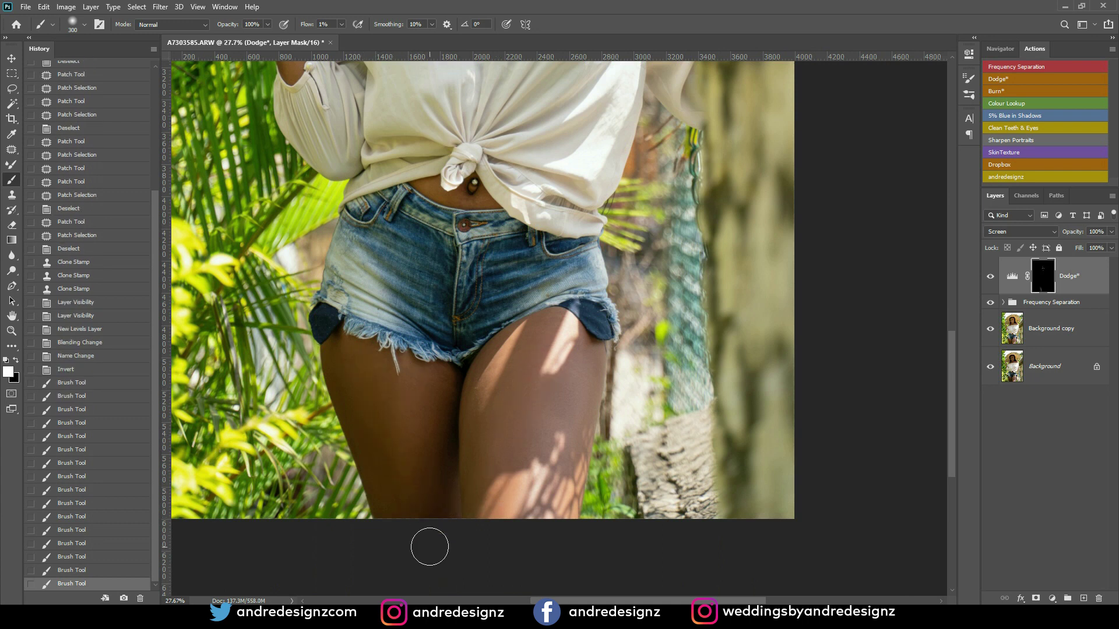
scroll(429, 547, "down", 3)
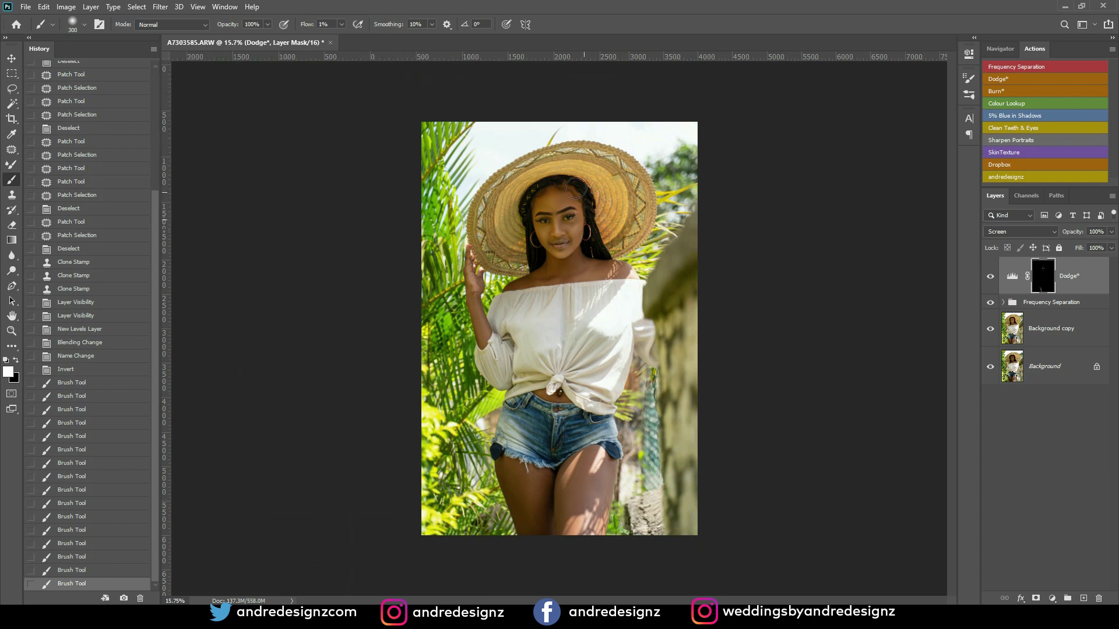
scroll(570, 183, "up", 2)
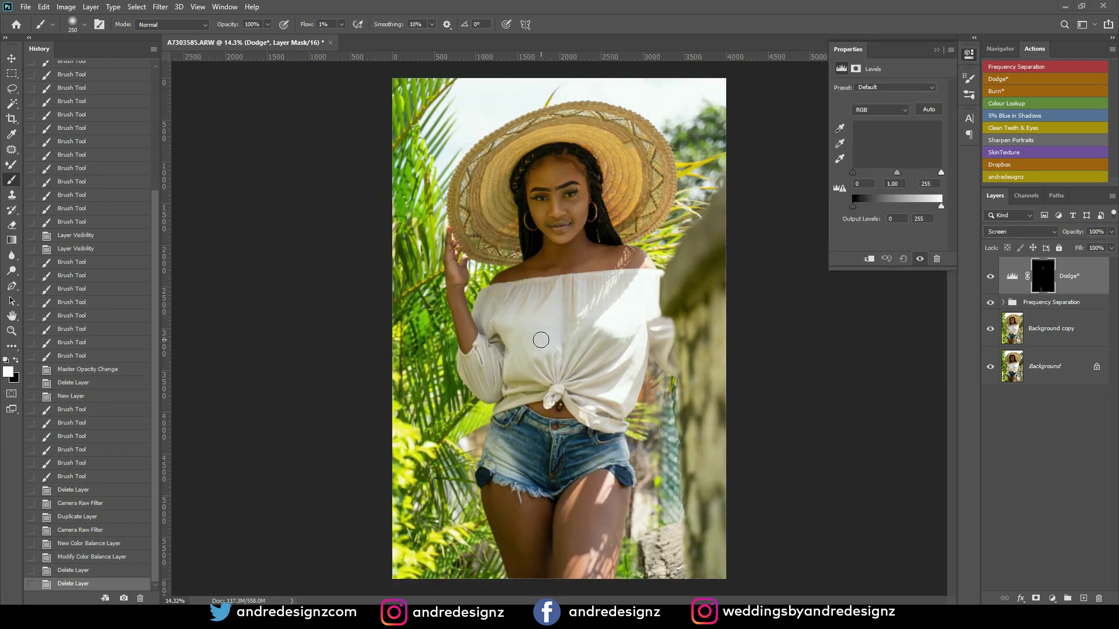
Step: Stamp all visible layers into a new layer above Dodge* and duplicate that merged layer
left_click(1077, 276)
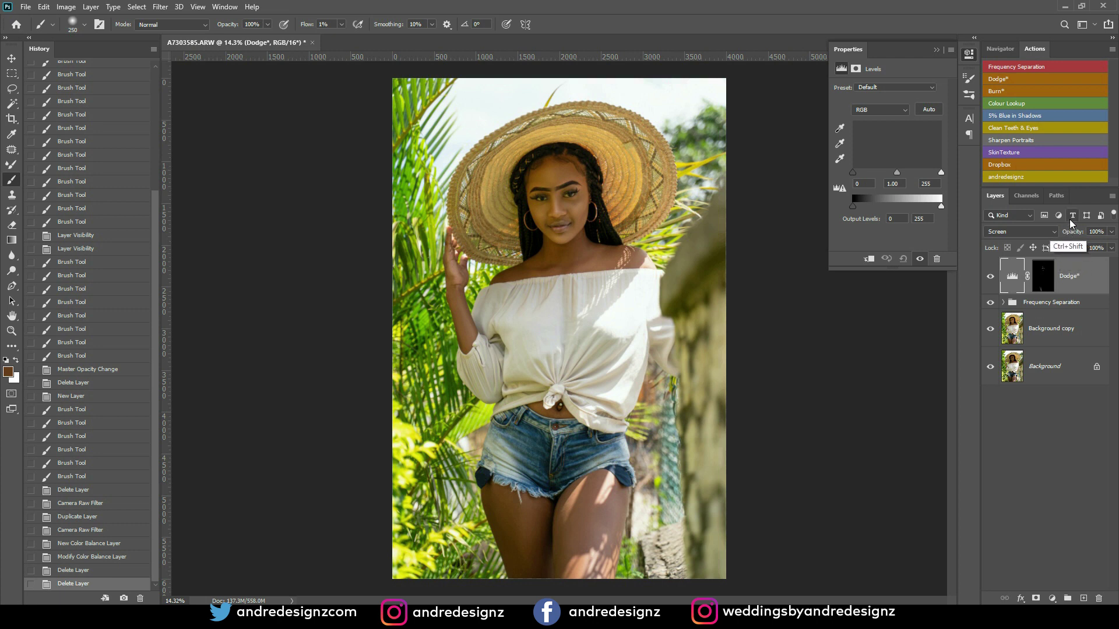
key("ctrl+shift+alt+e")
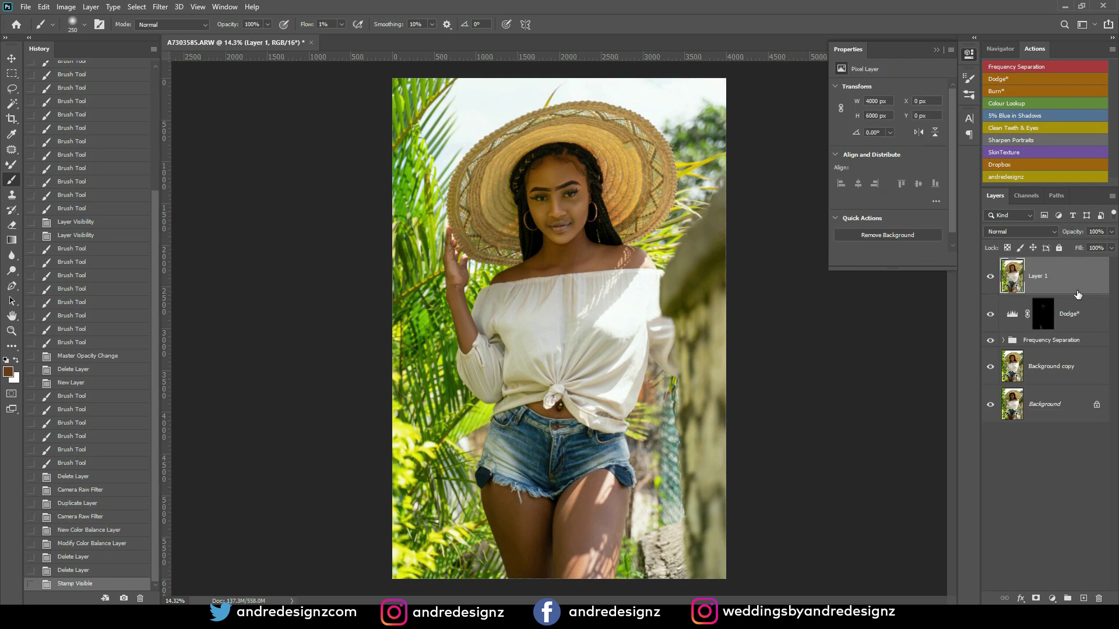
left_click_drag(1075, 272, 1085, 598)
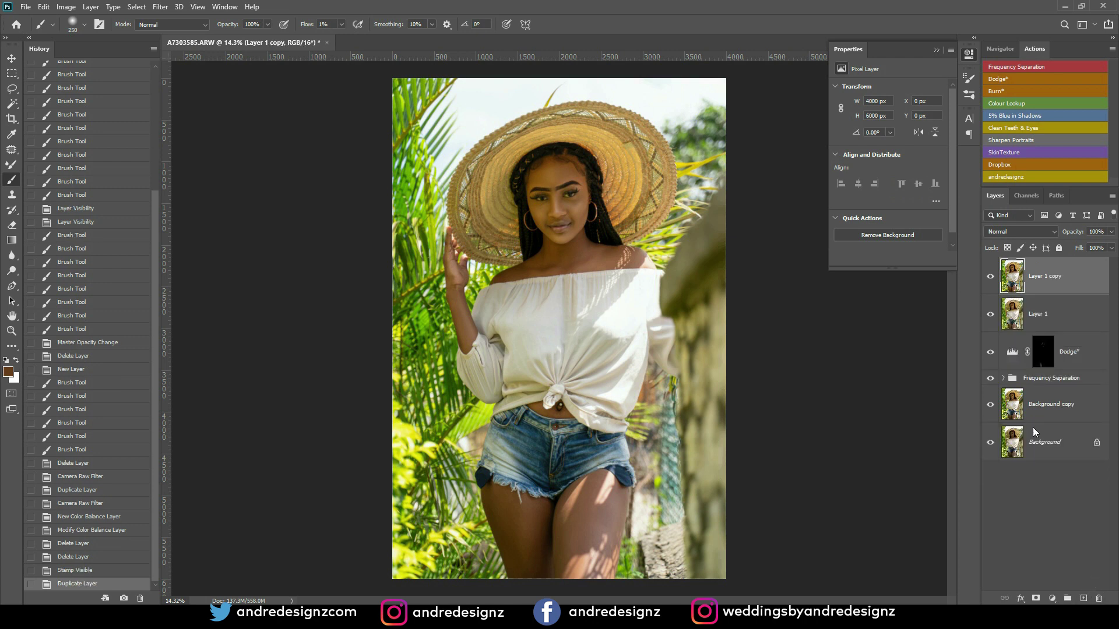
Step: Open the Camera Raw filter on Layer 1 copy and set the Green Primary Hue to +78 in the Calibration settings
left_click(163, 8)
left_click(202, 76)
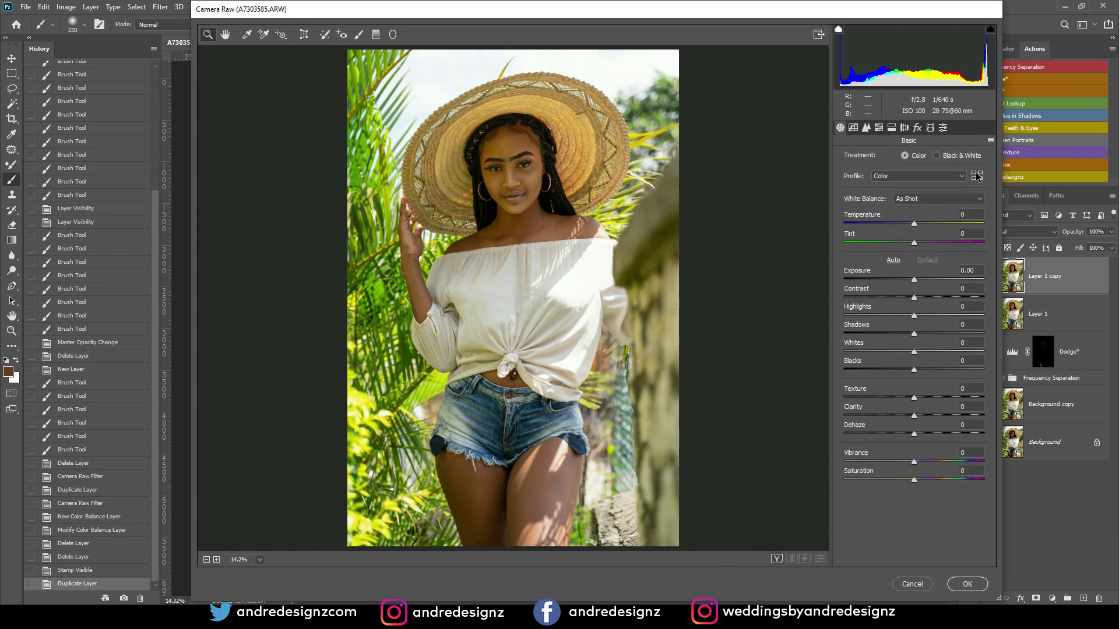
left_click(931, 128)
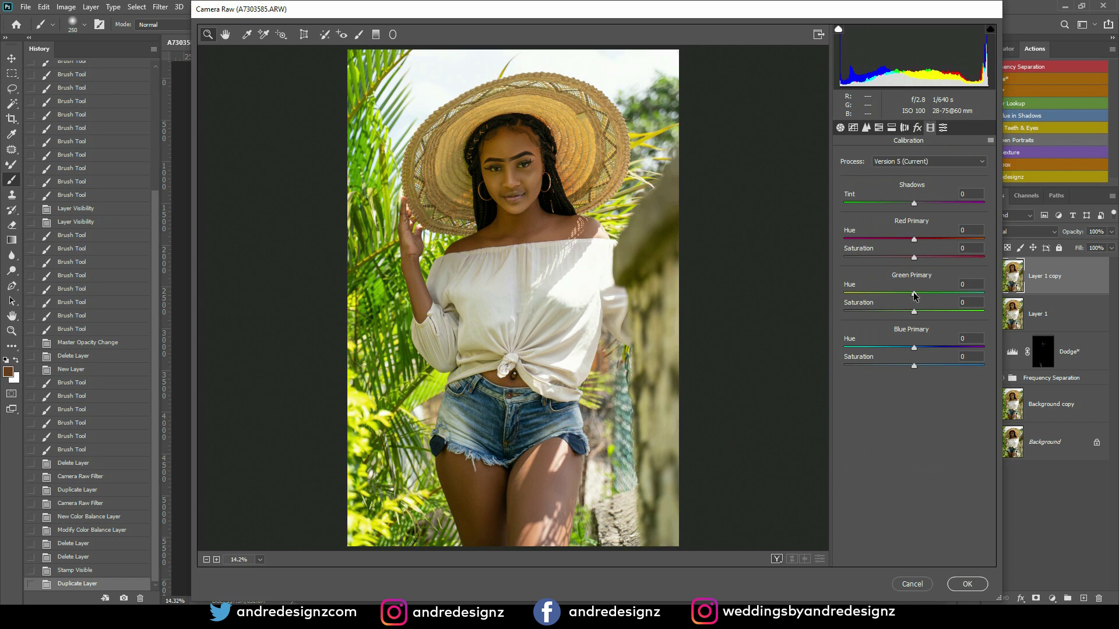
left_click_drag(912, 295, 1000, 309)
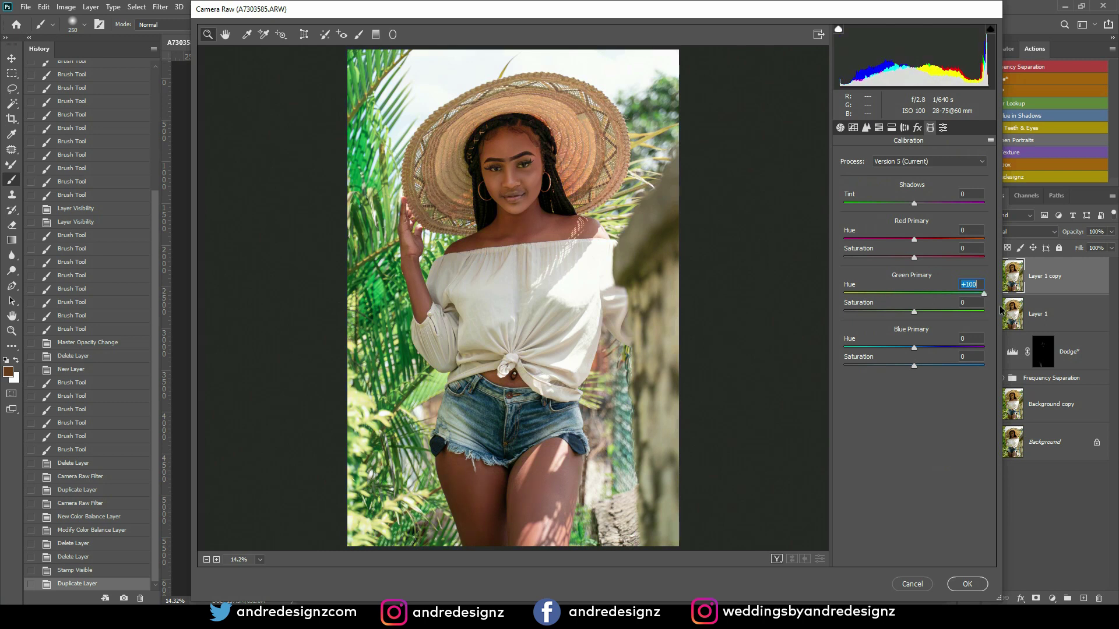
left_click_drag(1000, 310, 971, 305)
Step: Keep the Blue Primary Hue at 0, set the Red Primary Hue to +17, and compare before and after side by side
mouse_move(914, 350)
left_mouse_down()
mouse_move(901, 351)
mouse_move(924, 350)
left_mouse_up()
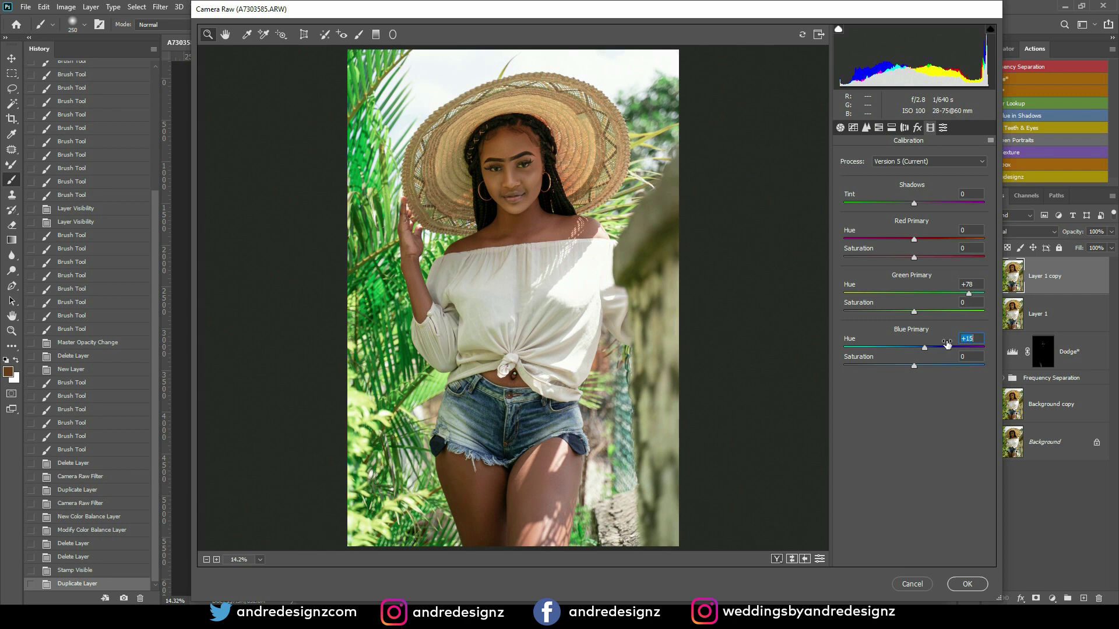
type("0")
left_click_drag(913, 243, 924, 250)
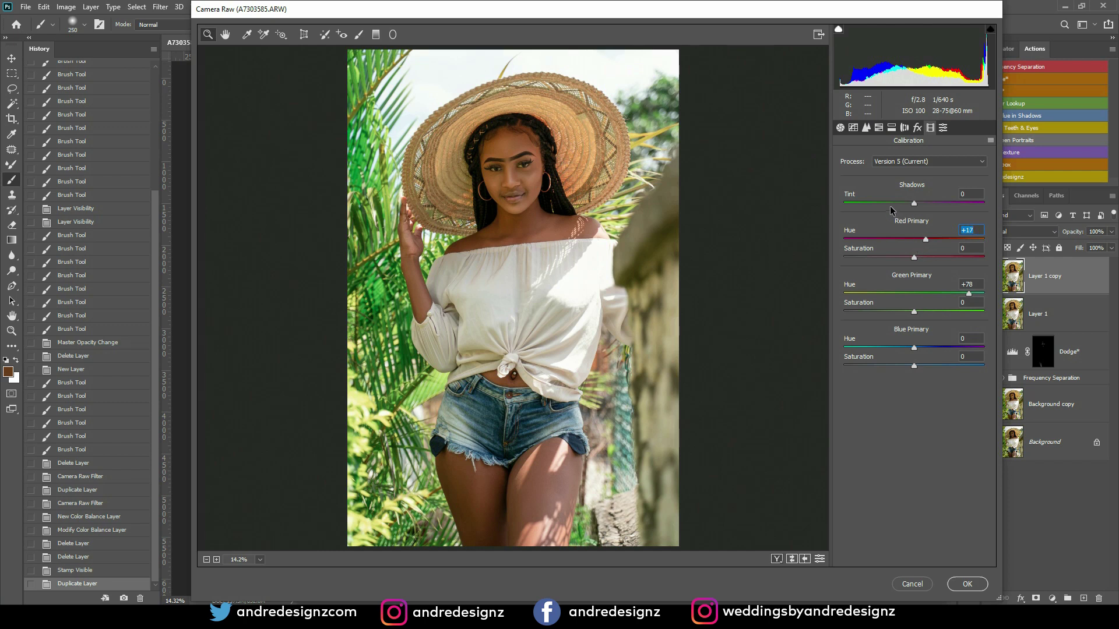
left_click(792, 559)
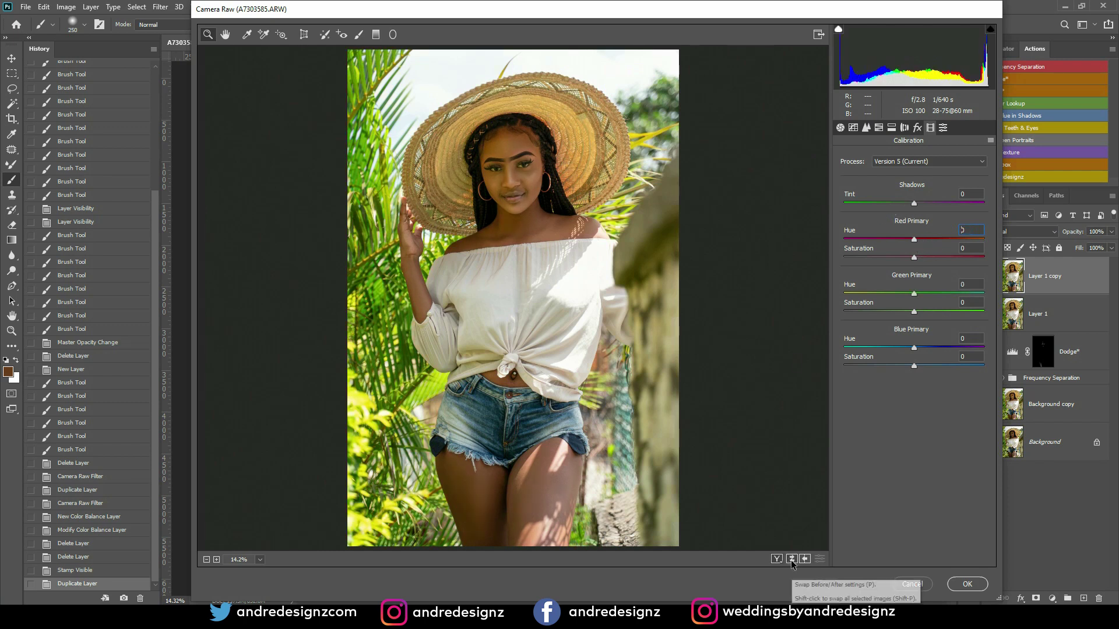
left_click(791, 560)
left_click(791, 560)
left_click(790, 559)
left_click(777, 560)
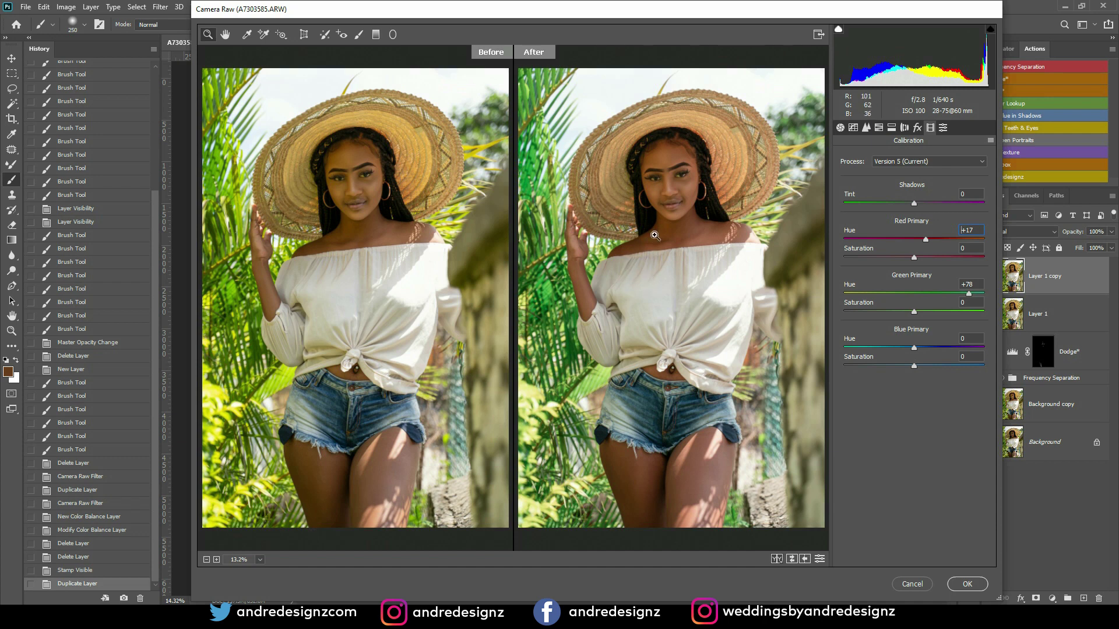
Step: Place a midtone point on the RGB point tone curve at input 129, output 128
left_click(854, 129)
left_click(865, 129)
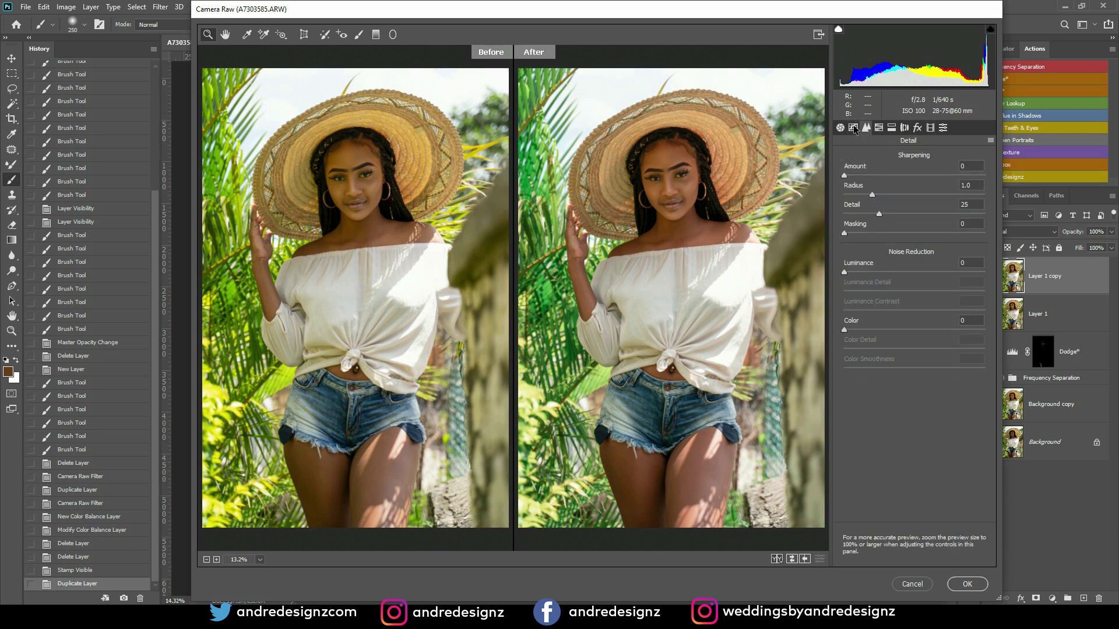
left_click(854, 131)
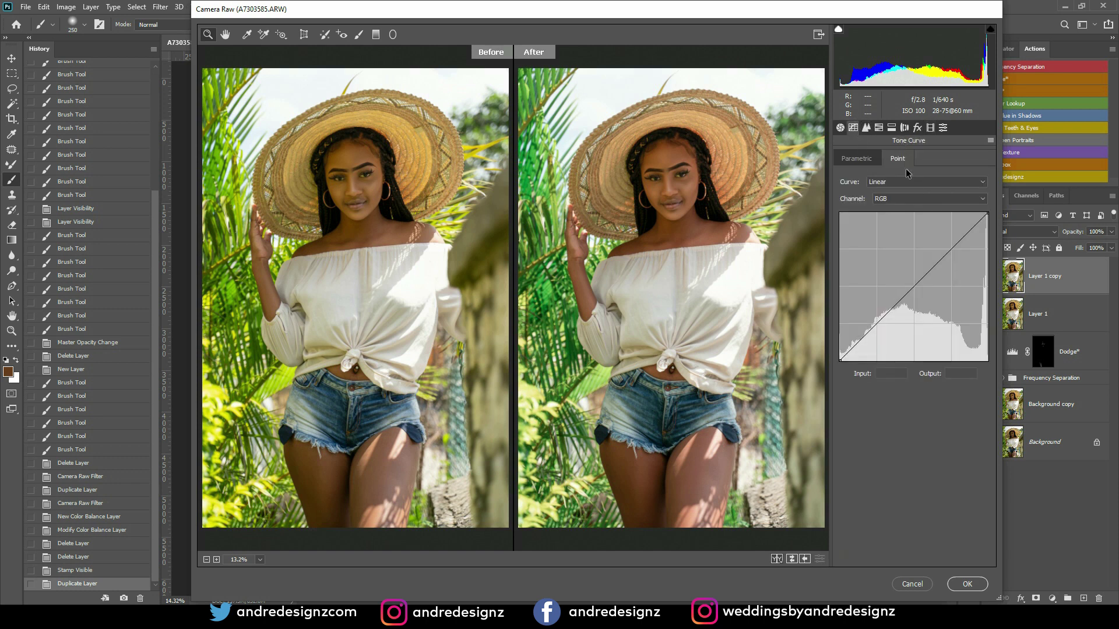
mouse_move(912, 284)
left_mouse_down()
mouse_move(941, 313)
mouse_move(918, 277)
mouse_move(939, 262)
mouse_move(932, 252)
mouse_move(913, 284)
left_mouse_up()
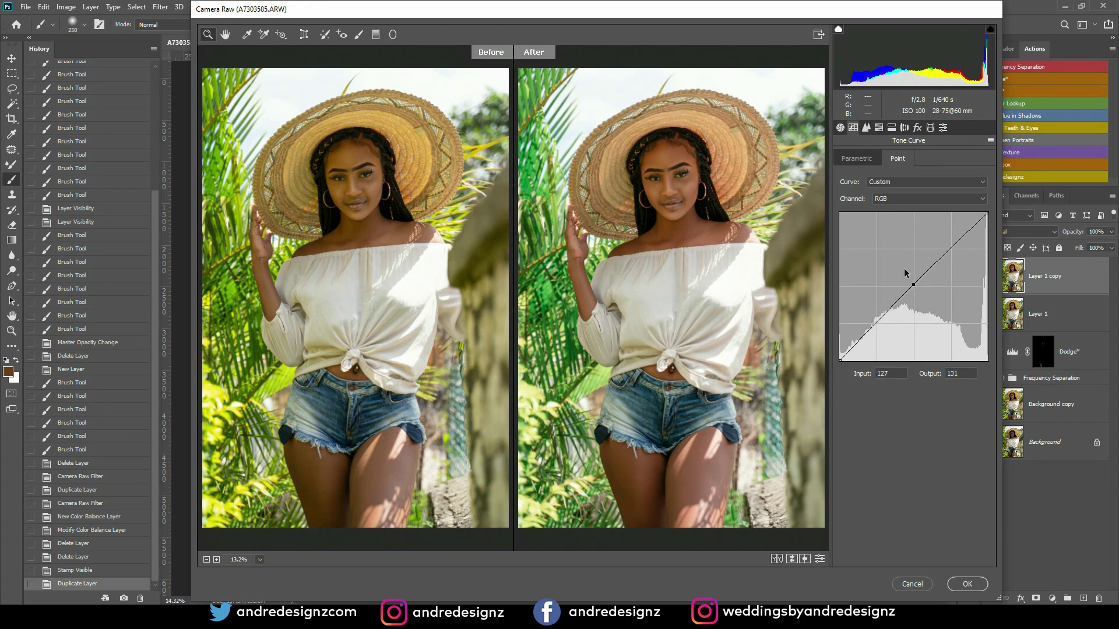
left_click_drag(914, 289, 916, 284)
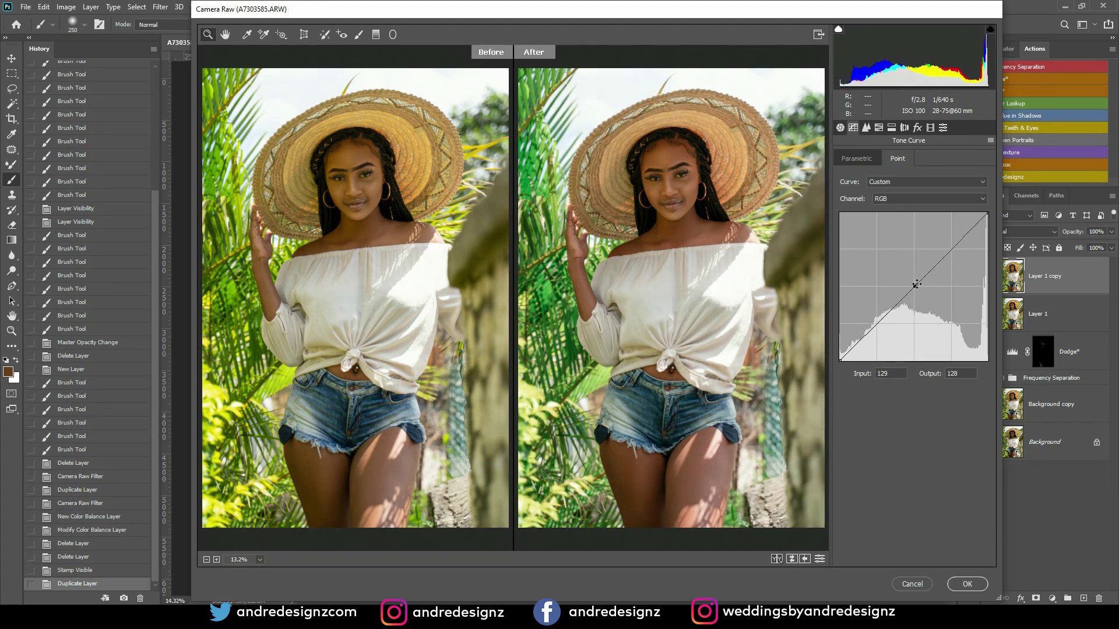
Step: In the HSL adjustments, set the Greens hue to +5, the Blues saturation to +48 and the Yellows saturation to -15
left_click(880, 128)
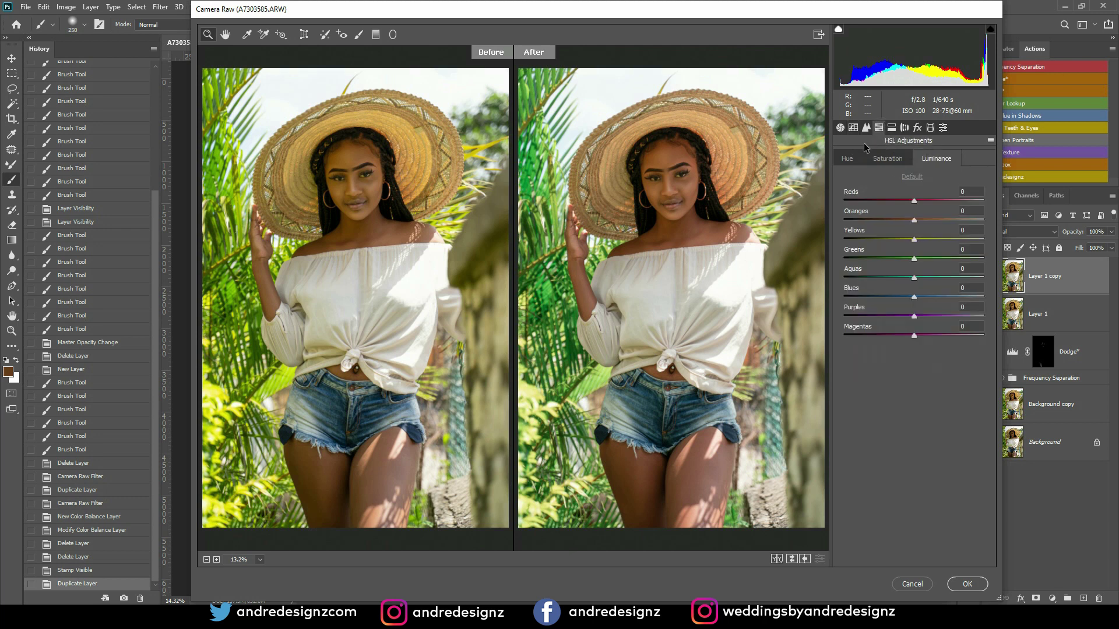
left_click(850, 162)
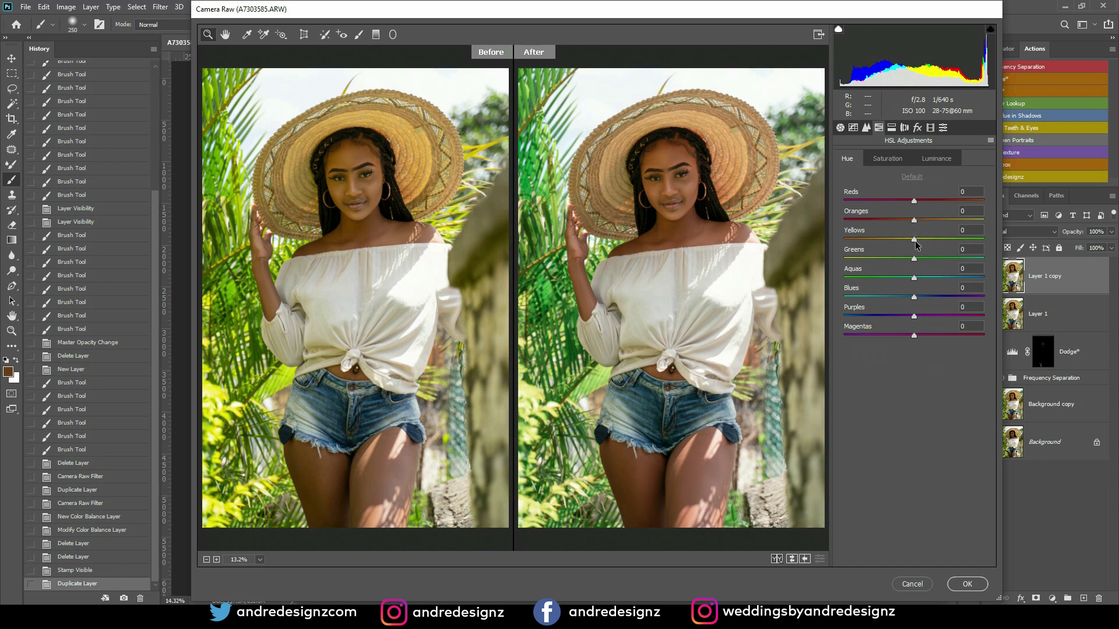
mouse_move(913, 260)
left_mouse_down()
mouse_move(871, 262)
mouse_move(938, 270)
mouse_move(918, 270)
left_mouse_up()
left_click(889, 158)
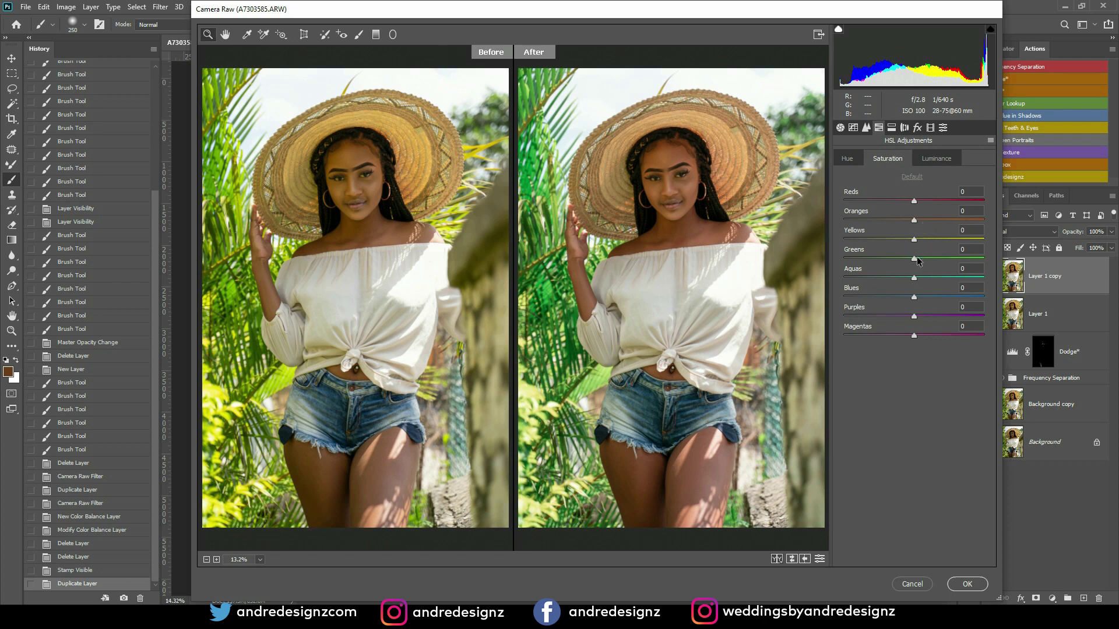
left_click_drag(935, 298, 941, 297)
mouse_move(939, 297)
left_mouse_down()
mouse_move(971, 307)
mouse_move(948, 304)
left_mouse_up()
mouse_move(915, 240)
left_mouse_down()
mouse_move(927, 240)
mouse_move(884, 244)
mouse_move(942, 256)
mouse_move(892, 256)
mouse_move(913, 259)
mouse_move(901, 257)
left_mouse_up()
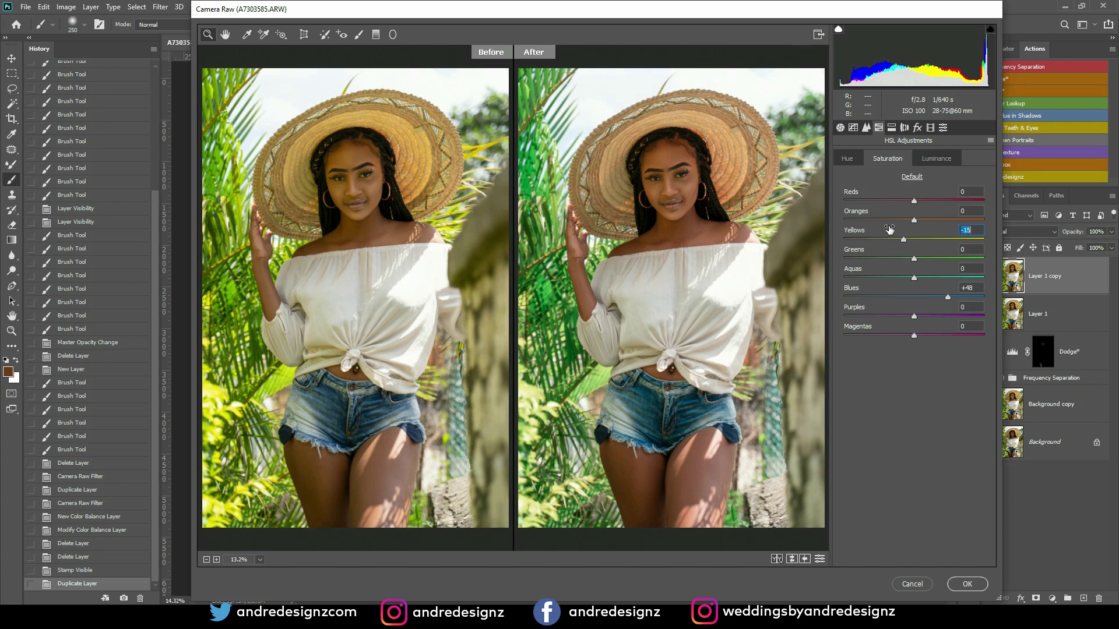
Step: Set the white balance Temperature to -4 and apply the Camera Raw changes to Layer 1 copy
left_click(848, 158)
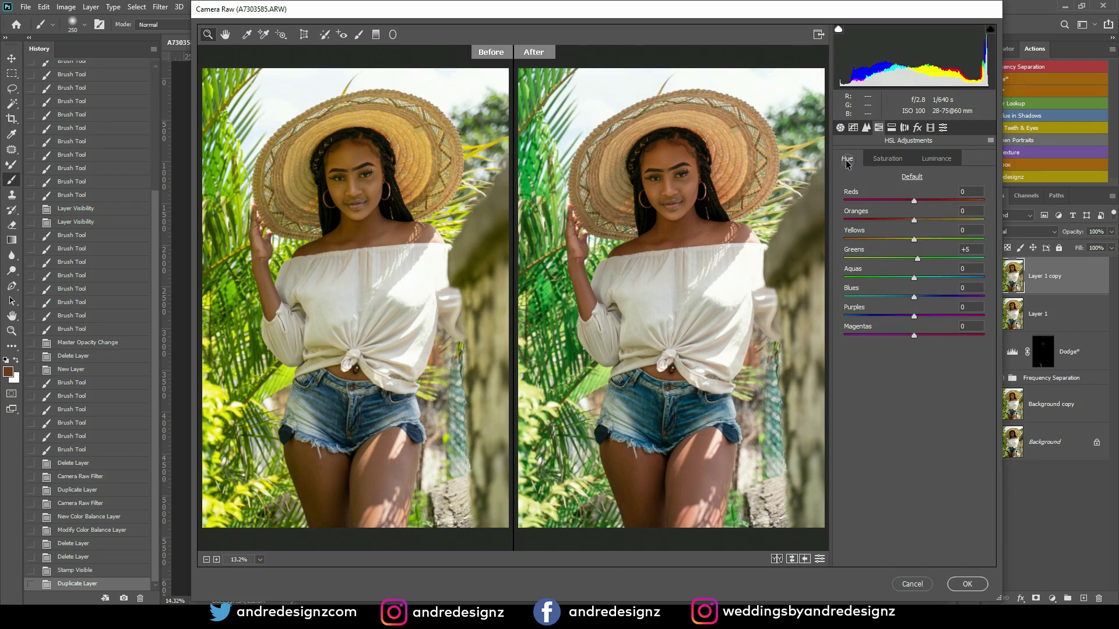
left_click(840, 127)
mouse_move(914, 223)
left_mouse_down()
mouse_move(897, 222)
mouse_move(911, 225)
left_mouse_up()
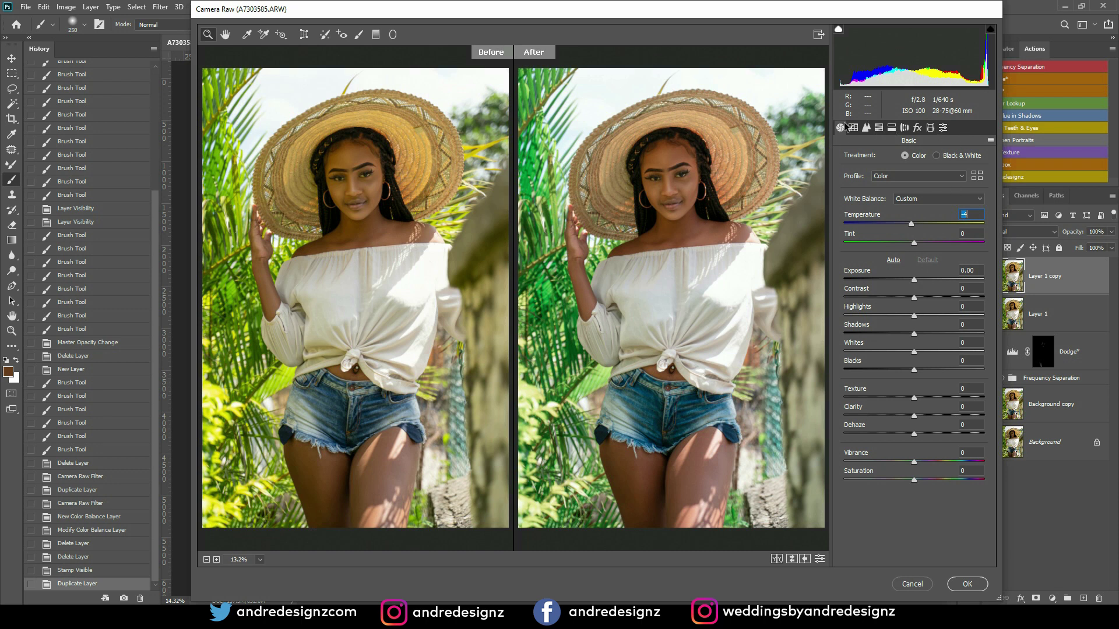
left_click(964, 584)
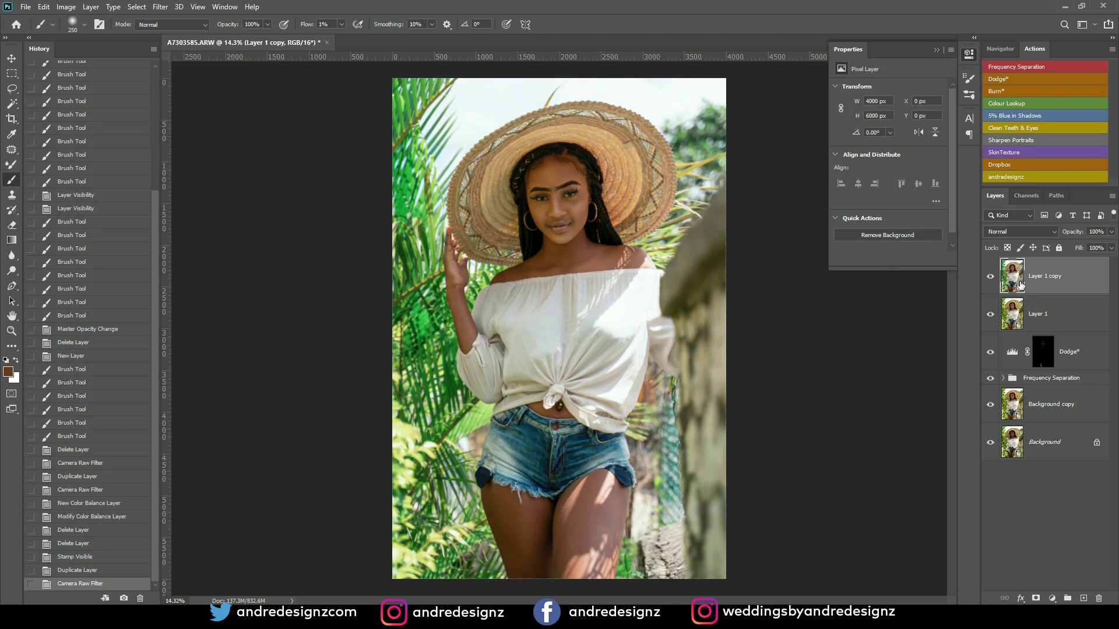
Step: Try the Colour Lookup action above Layer 1 copy and delete the resulting adjustment layer
left_click(1004, 102)
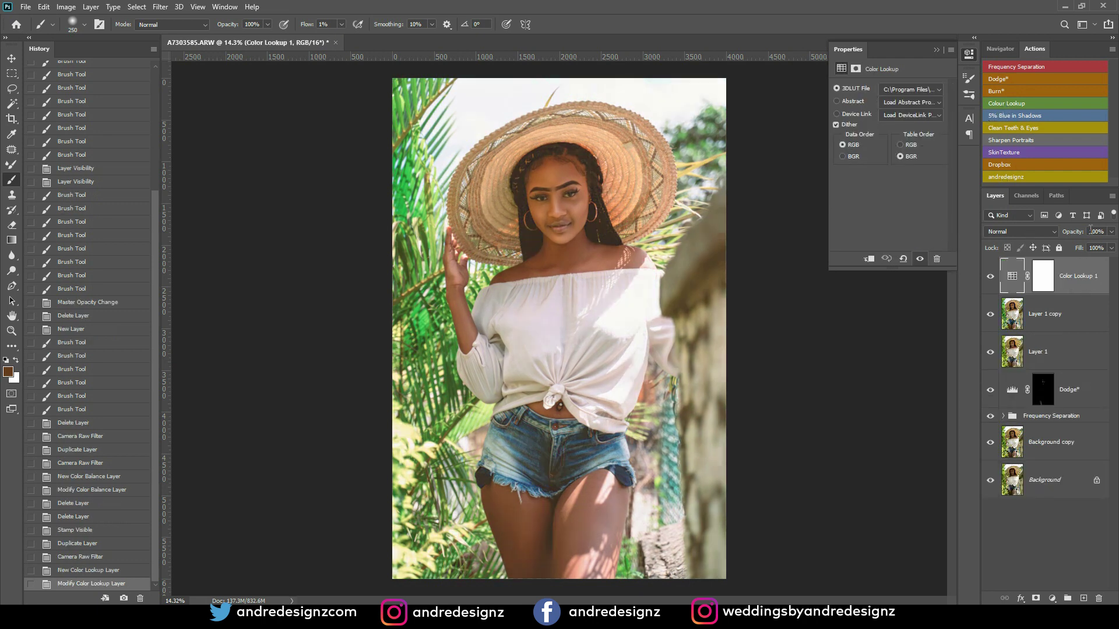
key("Delete")
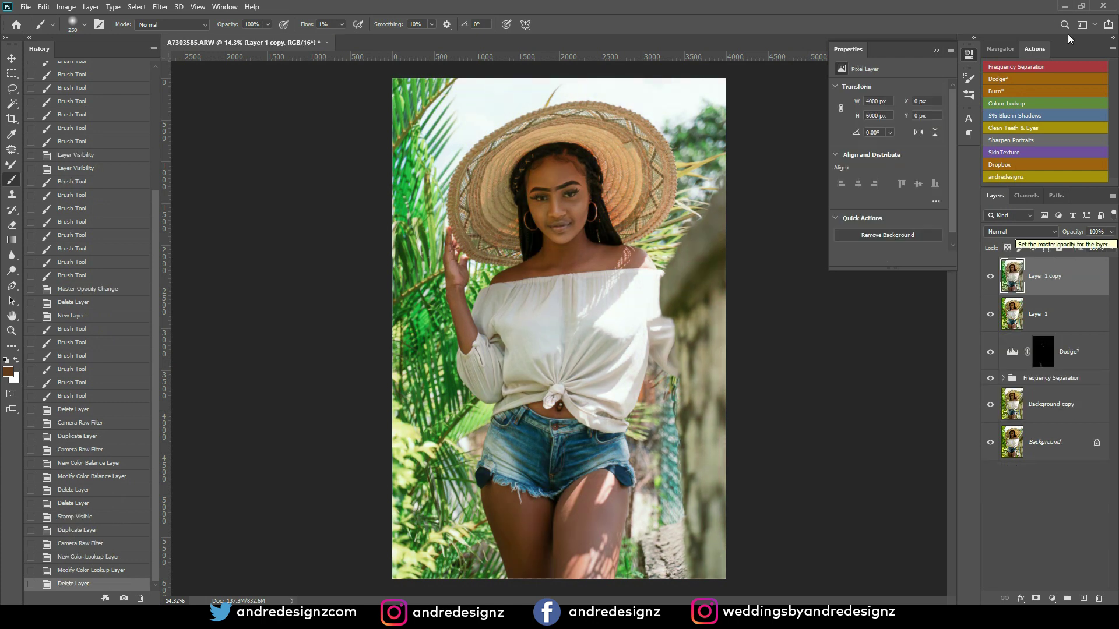
Step: Run the 5% Blue in Shadows action, compare its effect by toggling the layer, and stamp all visible layers into a new layer
left_click(1016, 114)
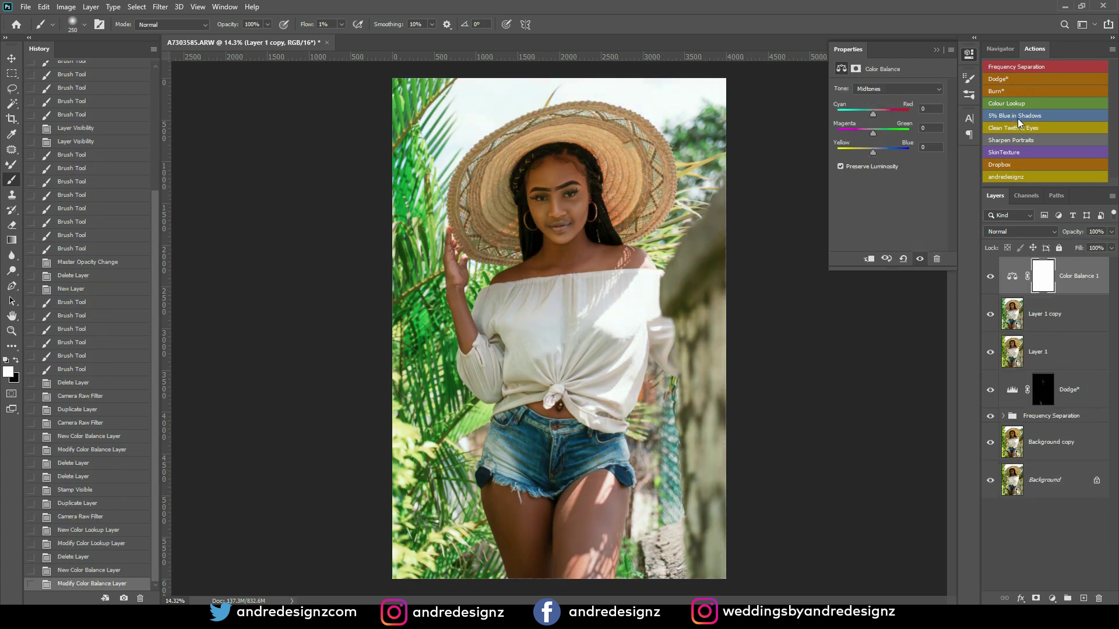
left_click(989, 277)
left_click(990, 277)
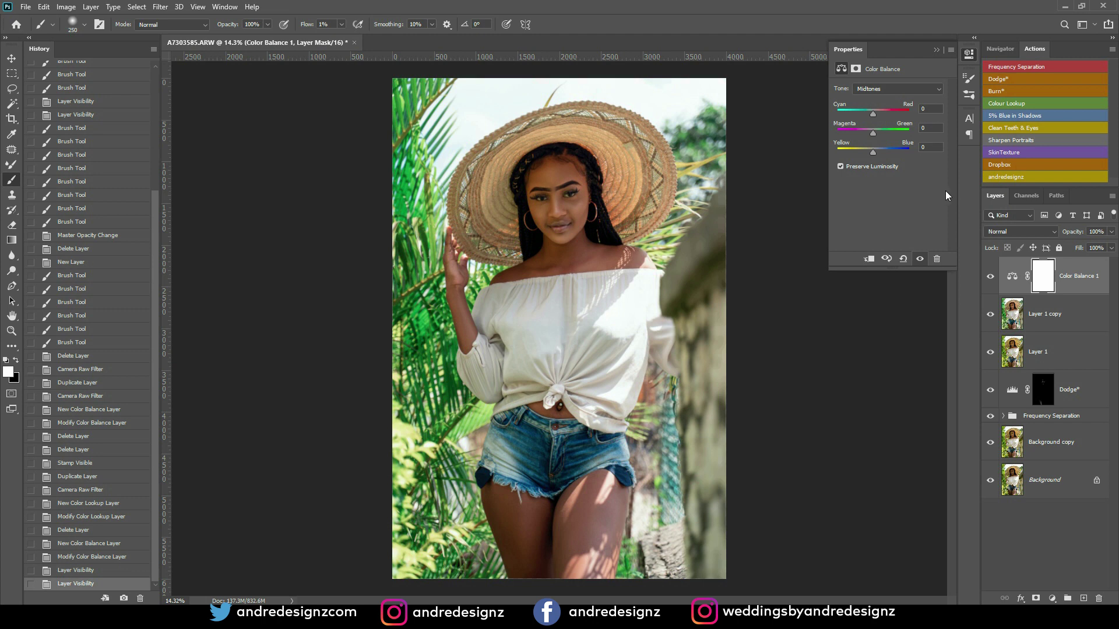
left_click(1084, 265)
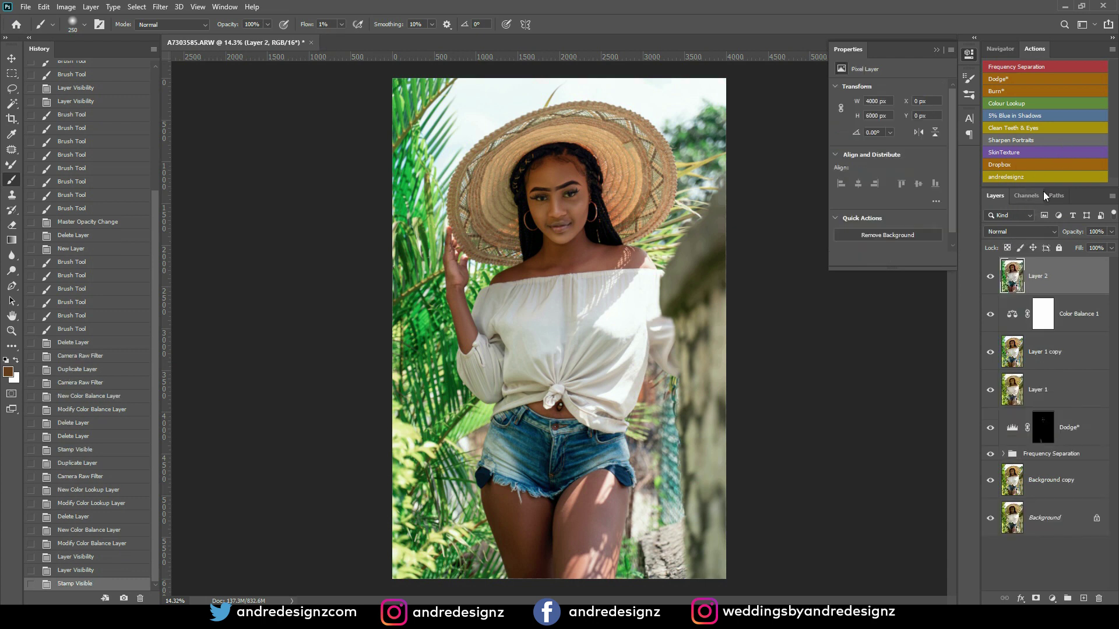
Step: Start a crop with the 4 : 5 (8 : 10) aspect ratio
left_click(11, 120)
left_click(108, 26)
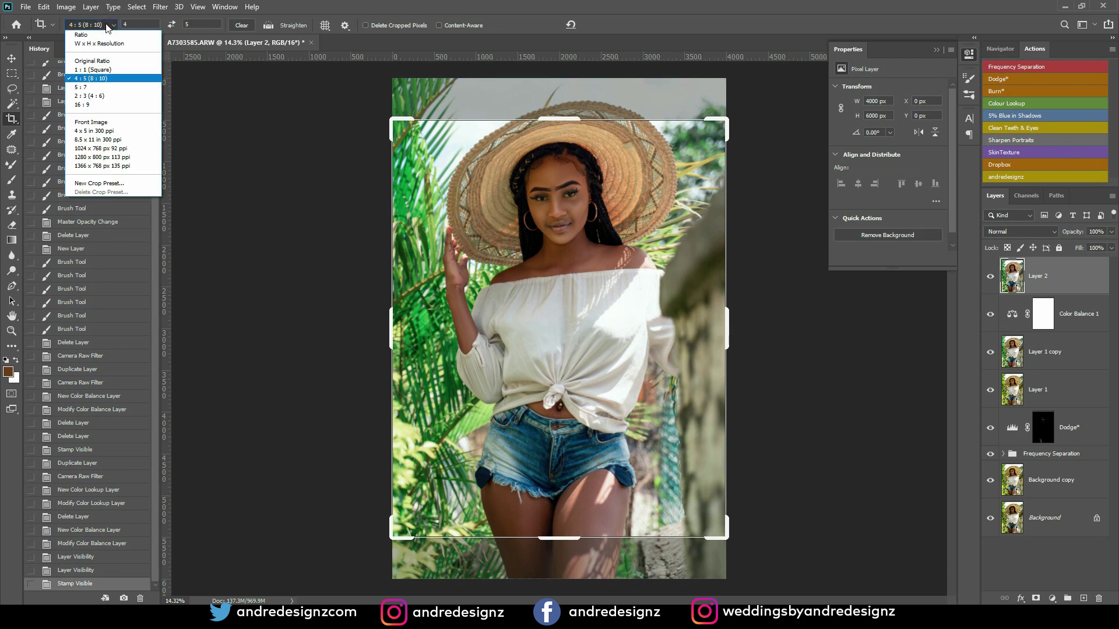
left_click(107, 80)
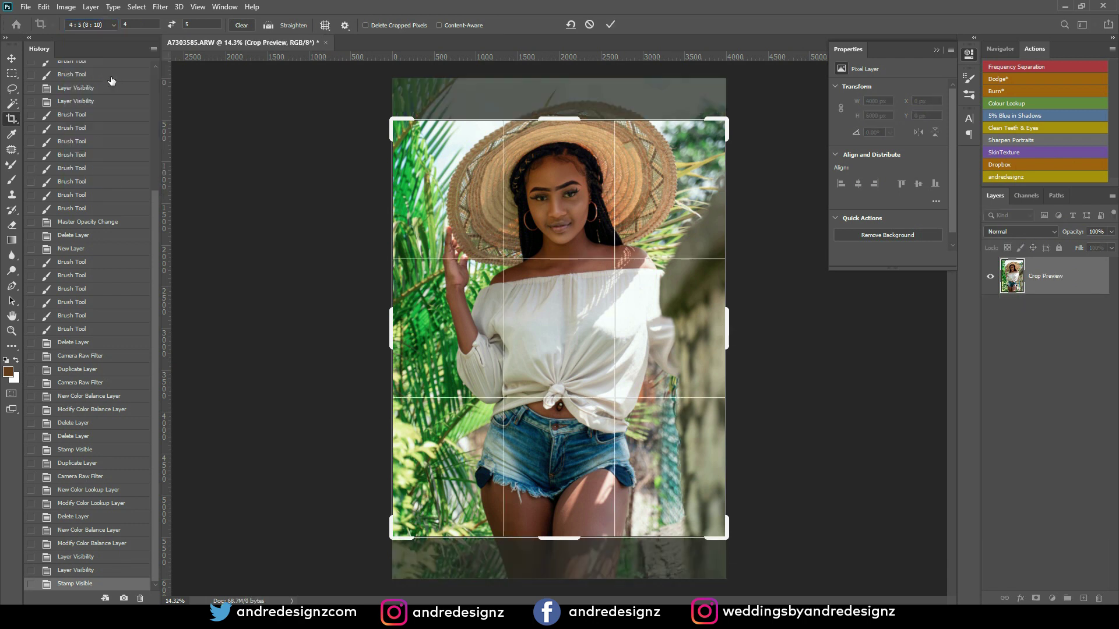
key("Down")
key("Down")
key("Down")
key("Down")
key("Down")
key("Down")
key("Down")
key("Down")
key("Down")
key("Down")
key("Down")
key("Down")
key("Down")
key("Down")
key("Down")
key("Down")
key("Down")
key("Down")
key("Down")
key("Down")
key("Down")
key("Down")
key("Down")
key("Down")
key("Down")
key("Down")
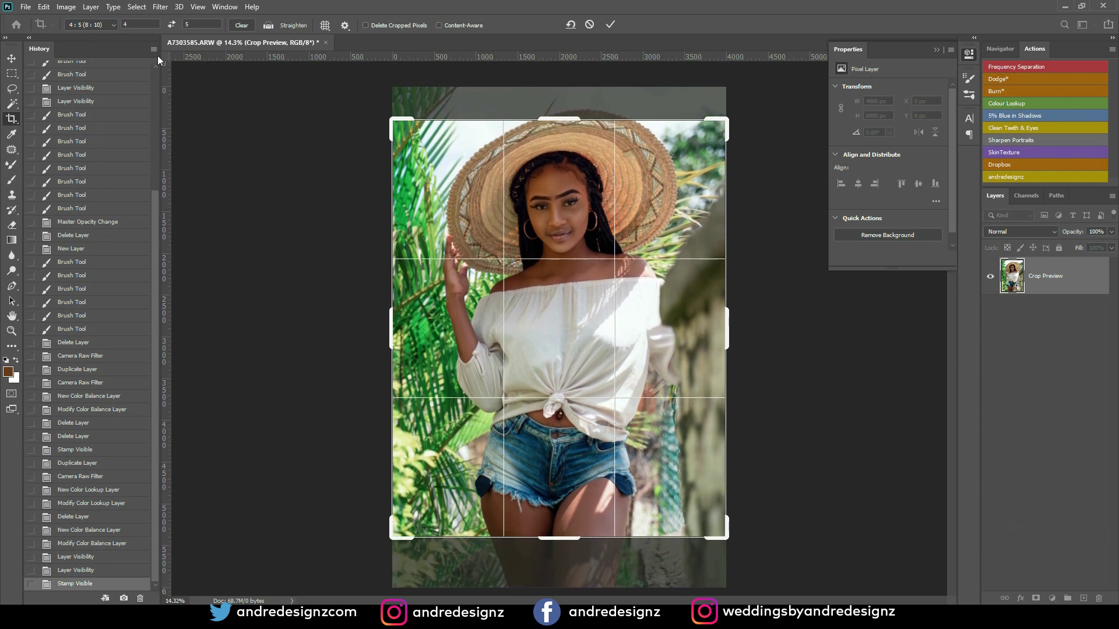
key("Down")
key("Down")
key("Down")
key("Down")
key("Down")
key("Down")
key("Down")
key("Down")
key("Down")
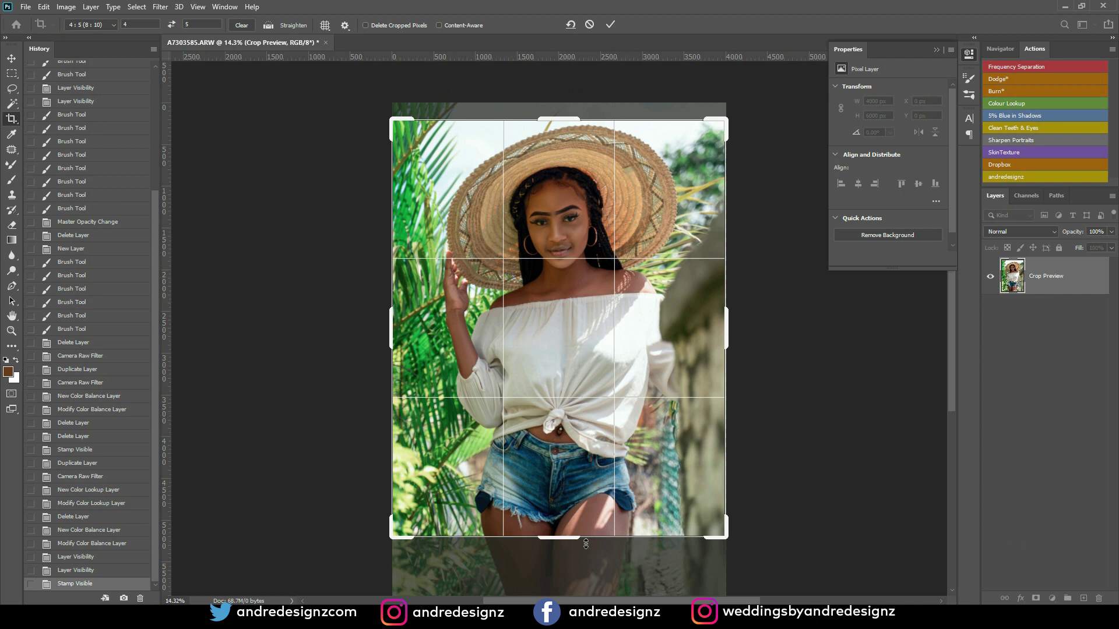
key("Escape")
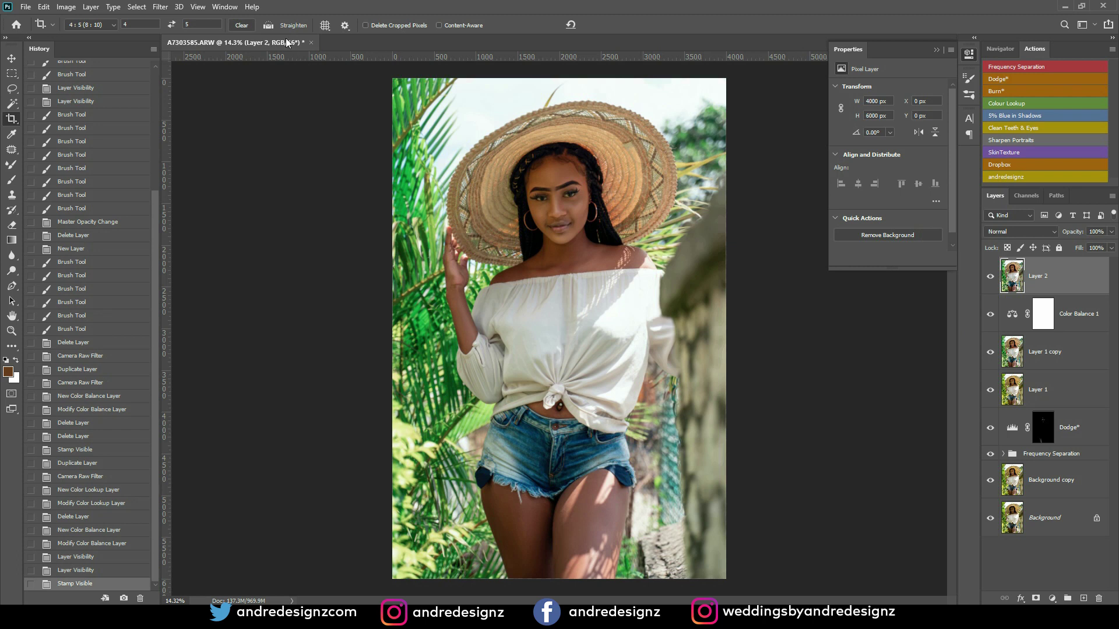
Step: Duplicate the document as A7303585 copy, dock it beside the original, and crop the original A7303585.ARW to the 4 : 5 ratio
left_click_drag(284, 40, 298, 78)
right_click(296, 85)
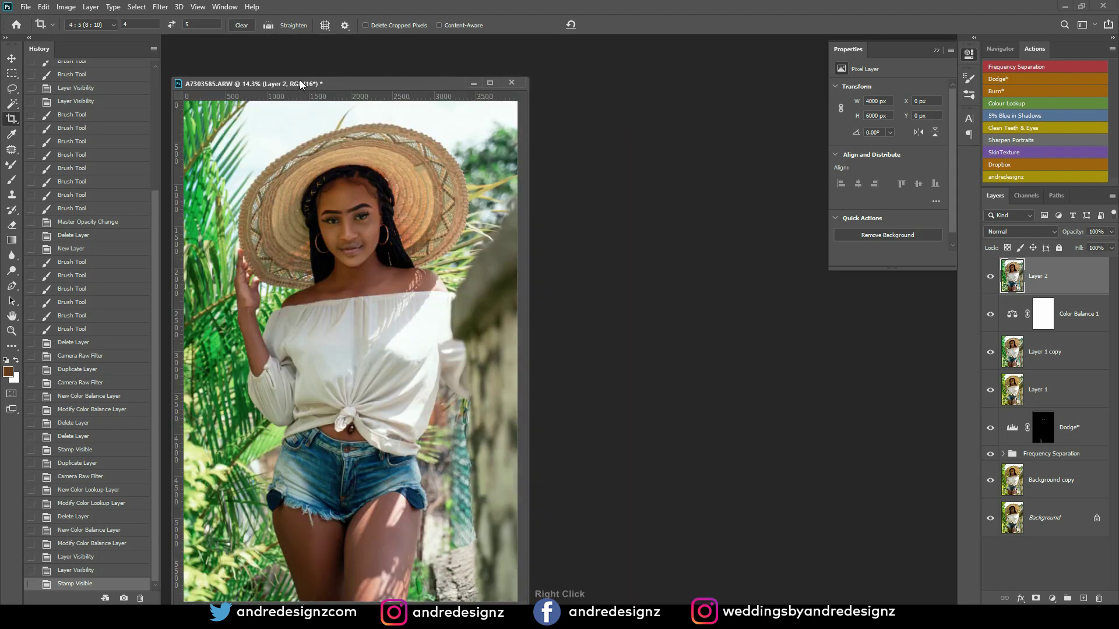
left_click(319, 91)
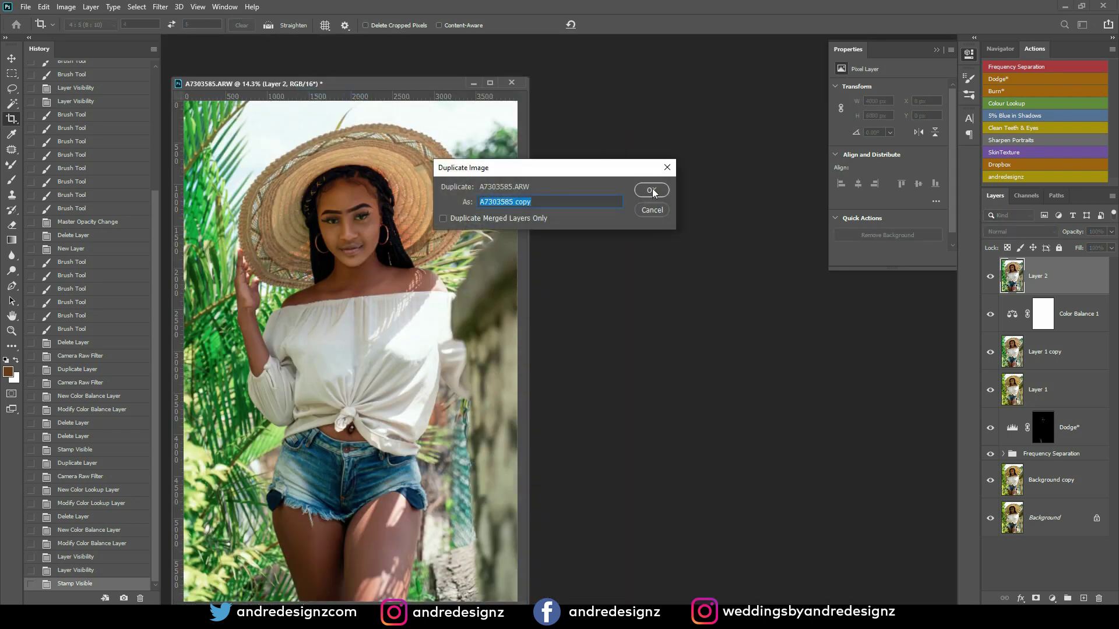
left_click(651, 188)
left_click_drag(390, 81, 407, 43)
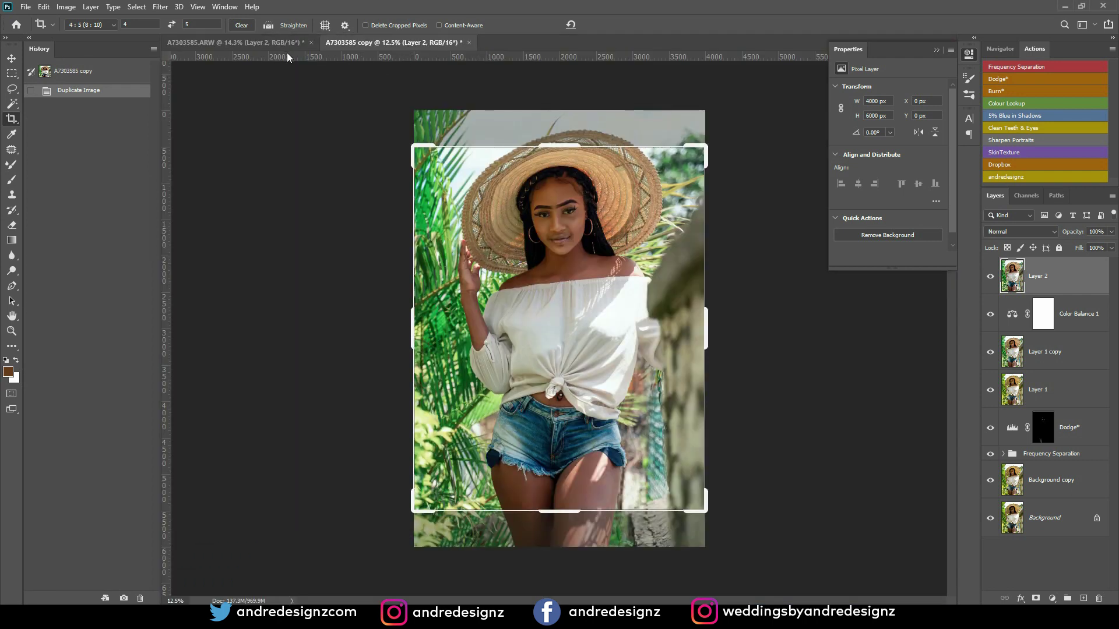
left_click(285, 41)
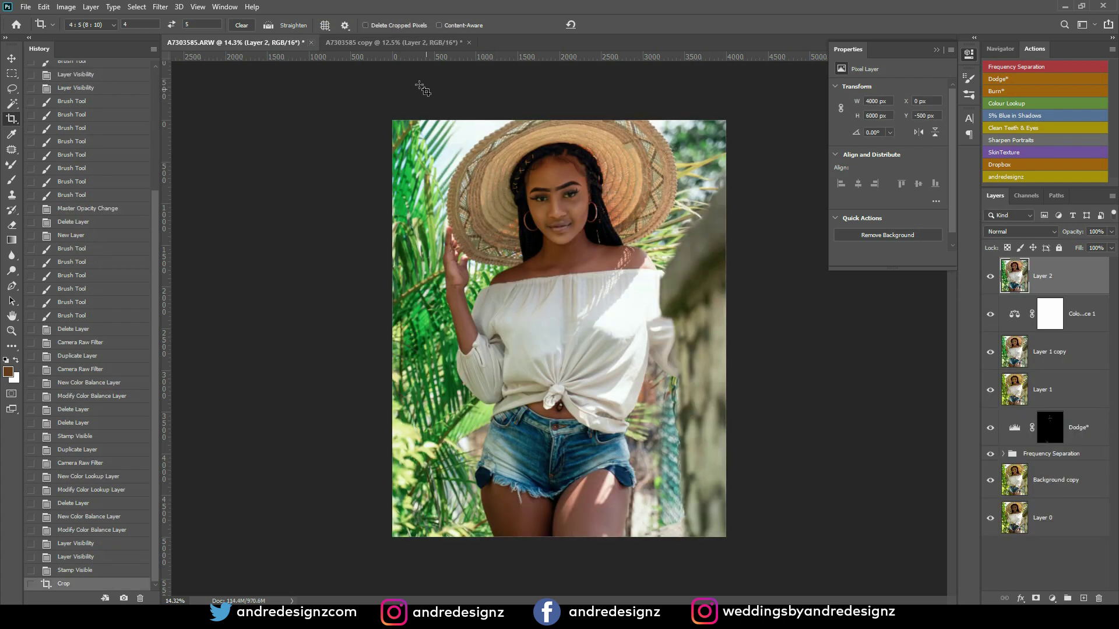
Step: Copy the full-height Layer 2 from A7303585 copy into the cropped A7303585.ARW document as a new top layer
left_click(383, 43)
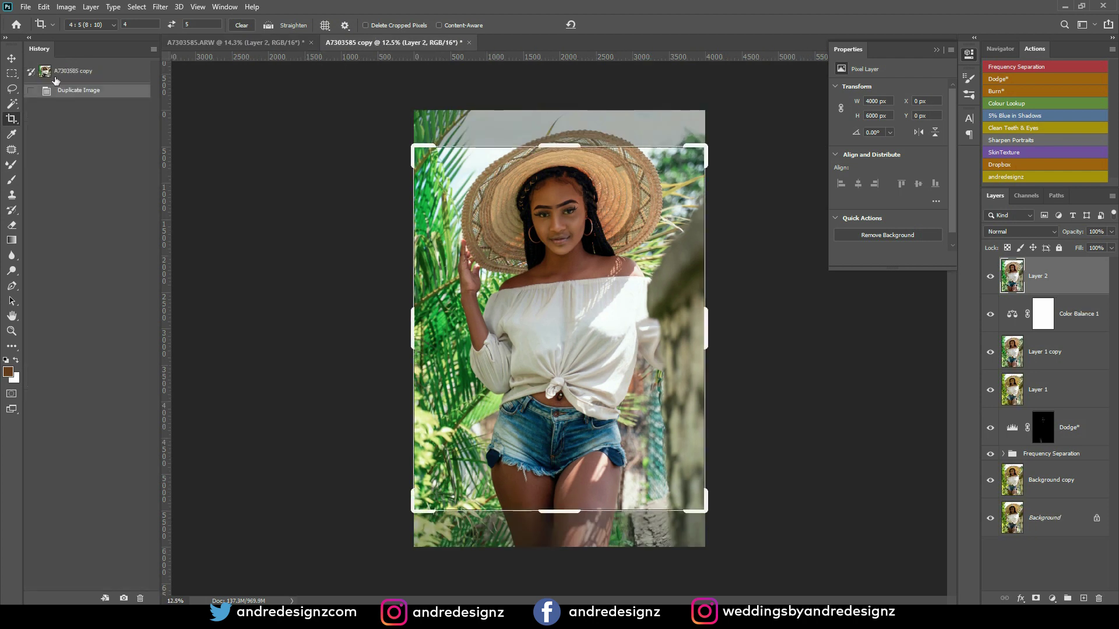
left_click(11, 59)
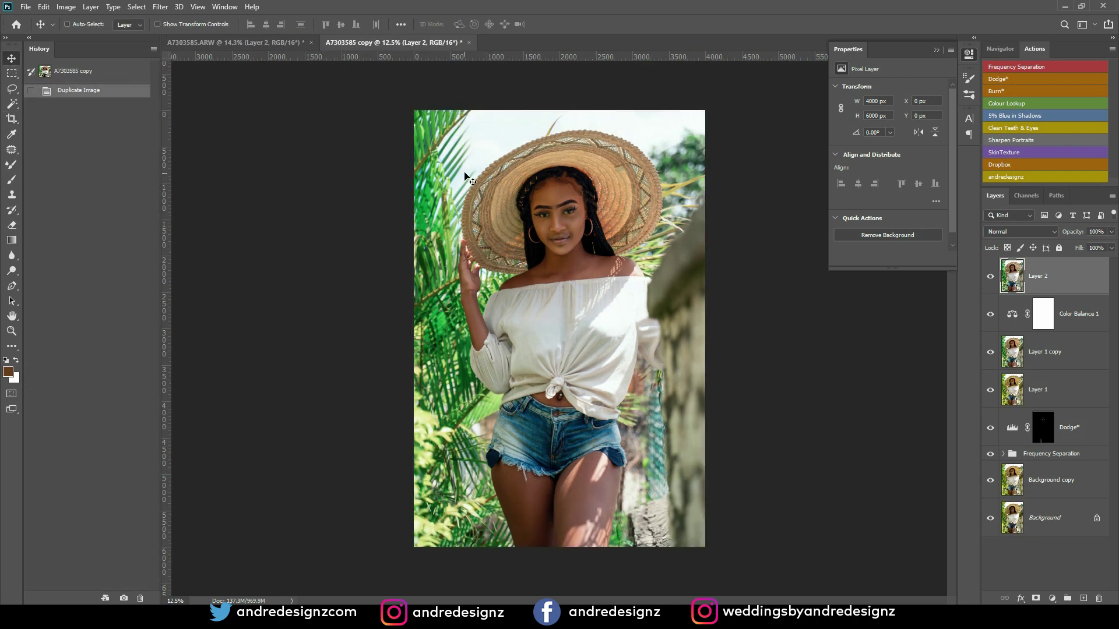
left_click_drag(471, 170, 330, 75)
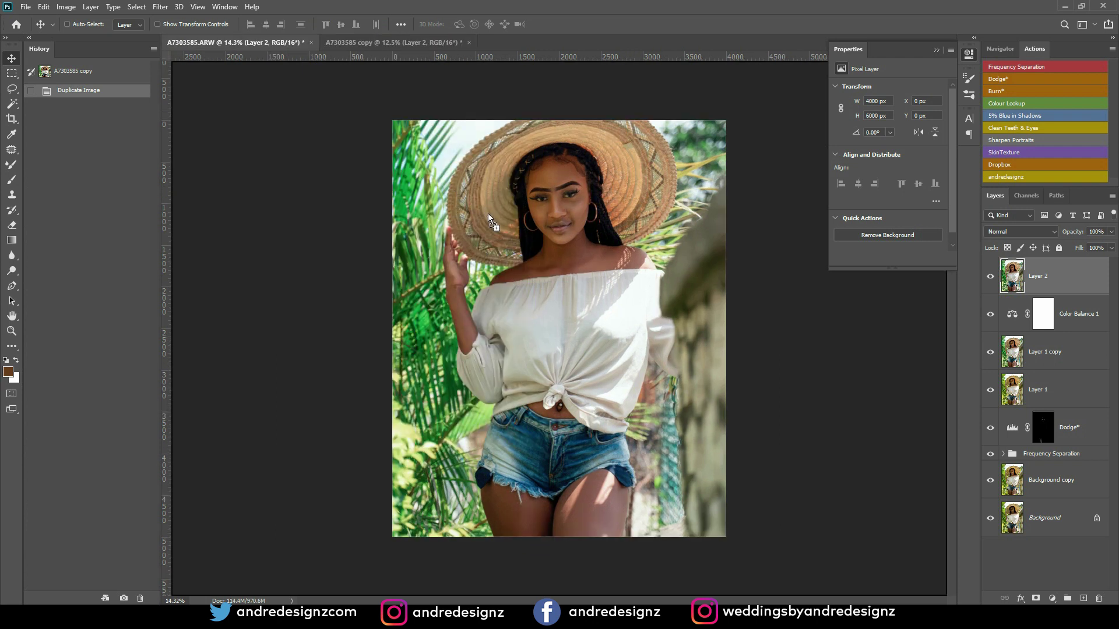
left_click_drag(516, 236, 518, 234)
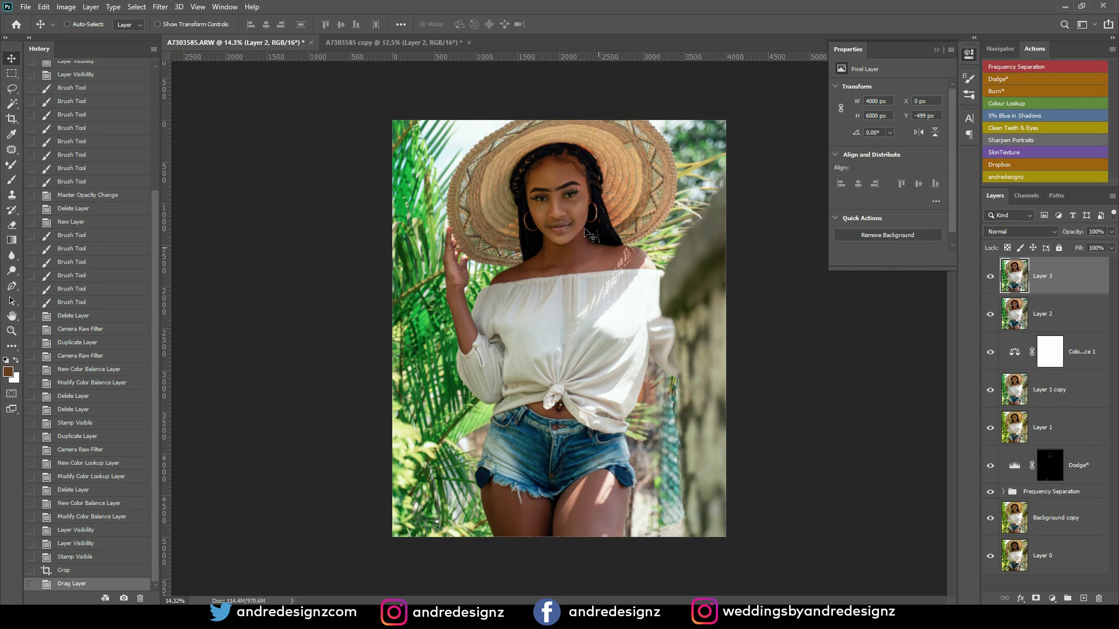
Step: Scale Layer 3 proportionally about its centre to about 83% so the full-height photo fits the 4:5 canvas height
key("ctrl+t")
scroll(712, 507, "down", 5)
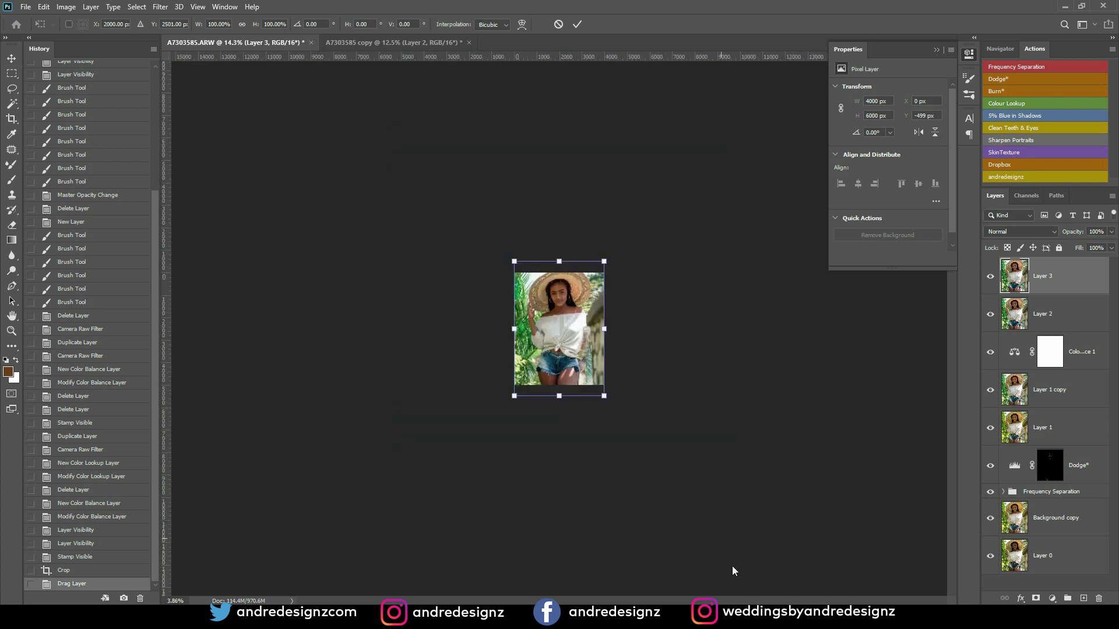
scroll(589, 407, "up", 3)
scroll(722, 513, "up", 3)
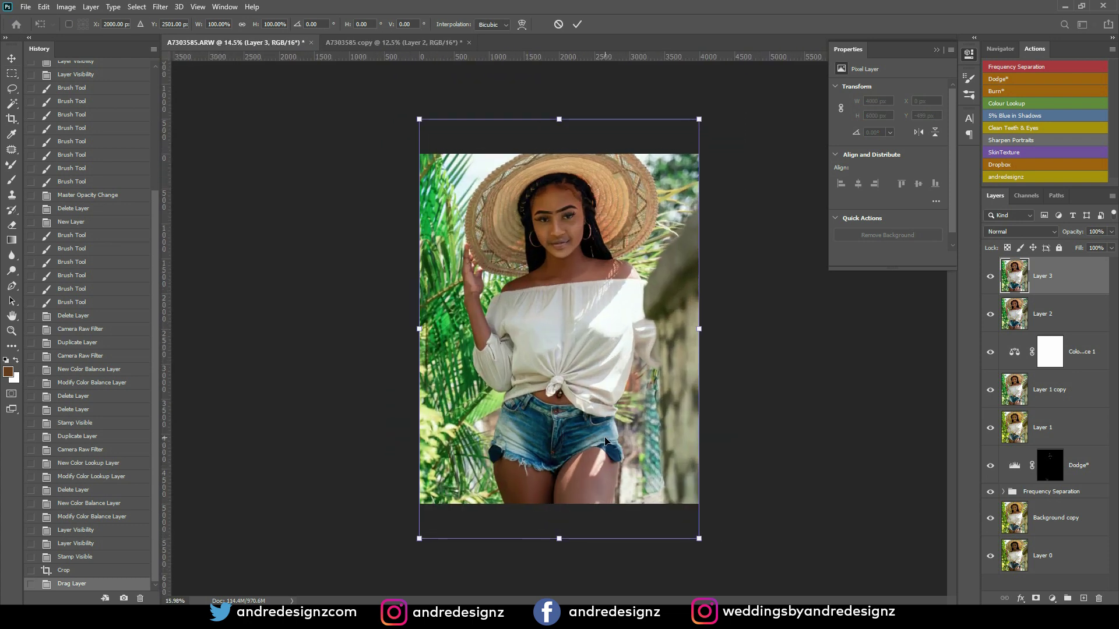
scroll(735, 518, "down", 1)
left_click_drag(698, 538, 675, 502)
key("Return")
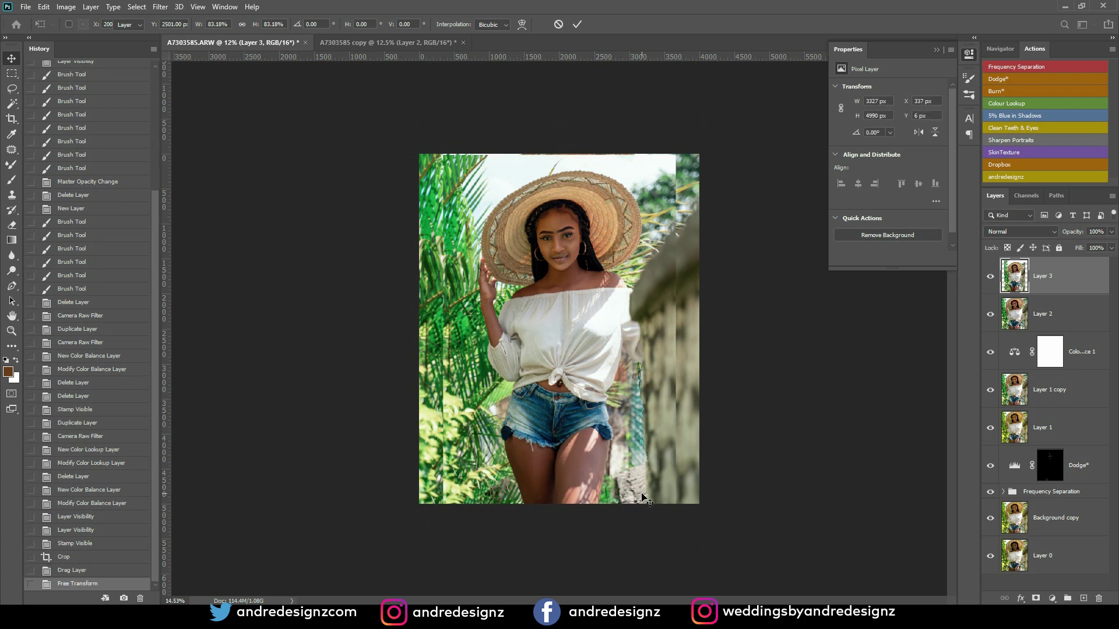
Step: Select a strip about 569 px wide along the photo's left edge, stretch it outward with Distort to about 258% width, and deselect
scroll(641, 494, "up", 3)
scroll(641, 494, "down", 2)
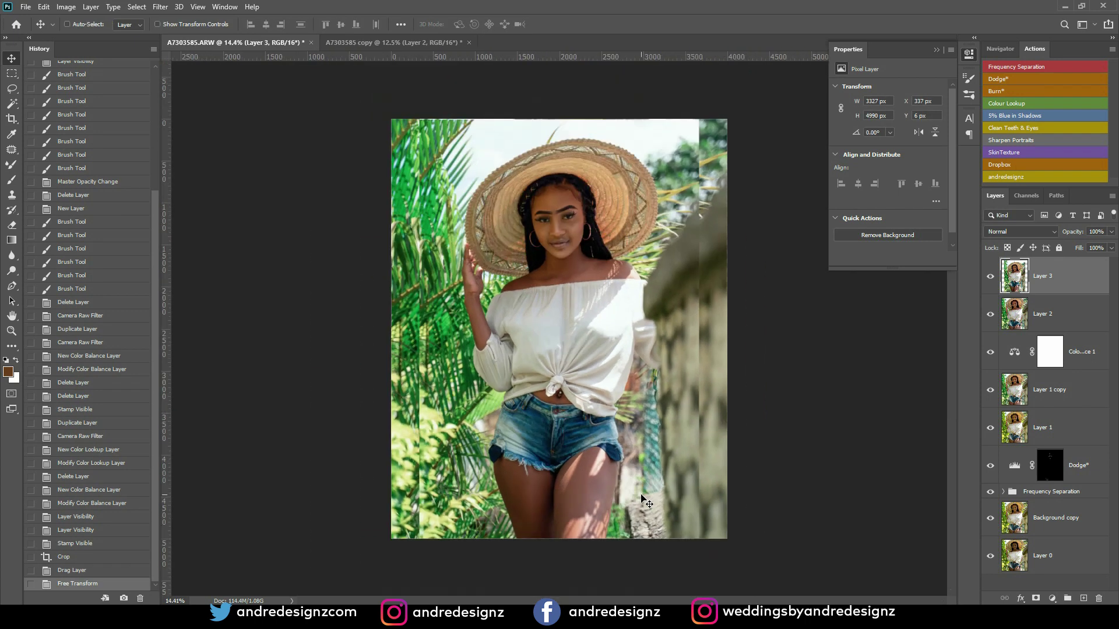
left_click(12, 73)
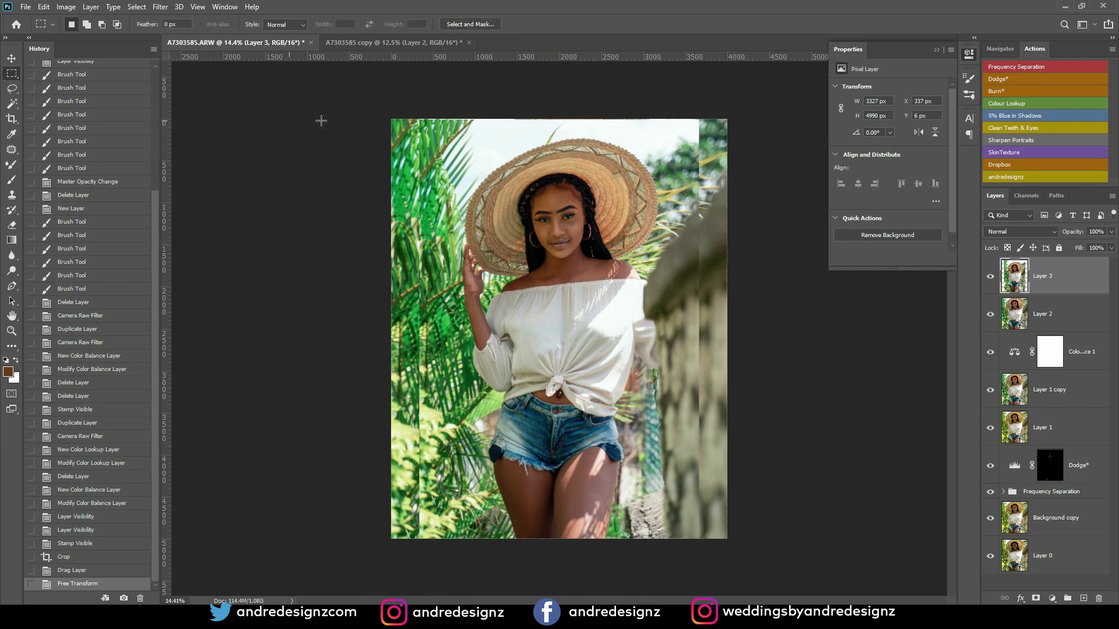
left_click_drag(393, 120, 440, 595)
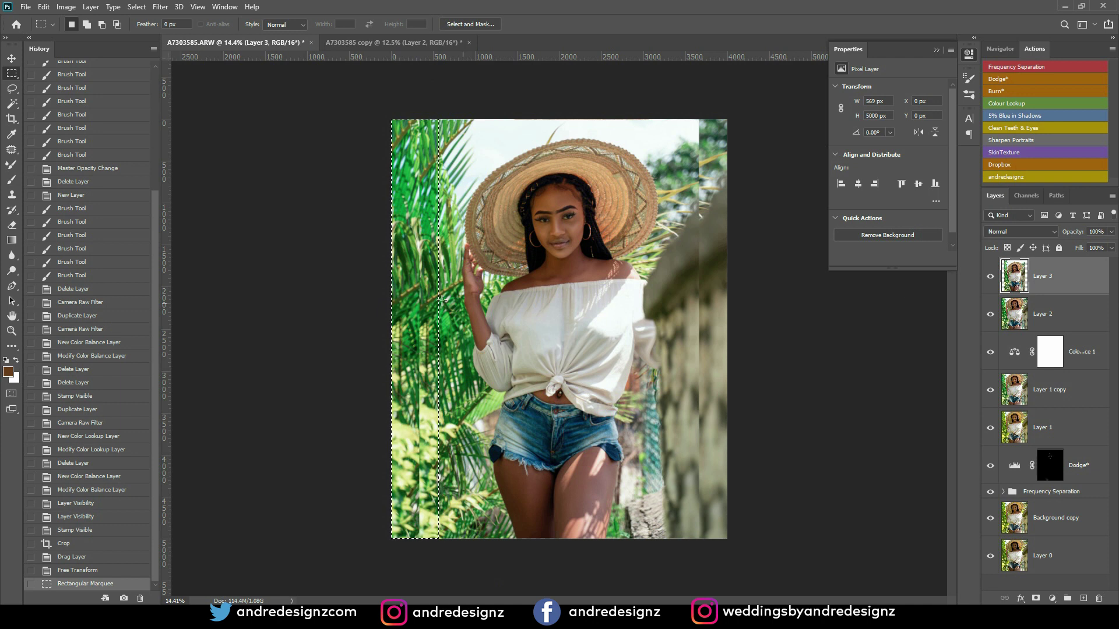
right_click(409, 285)
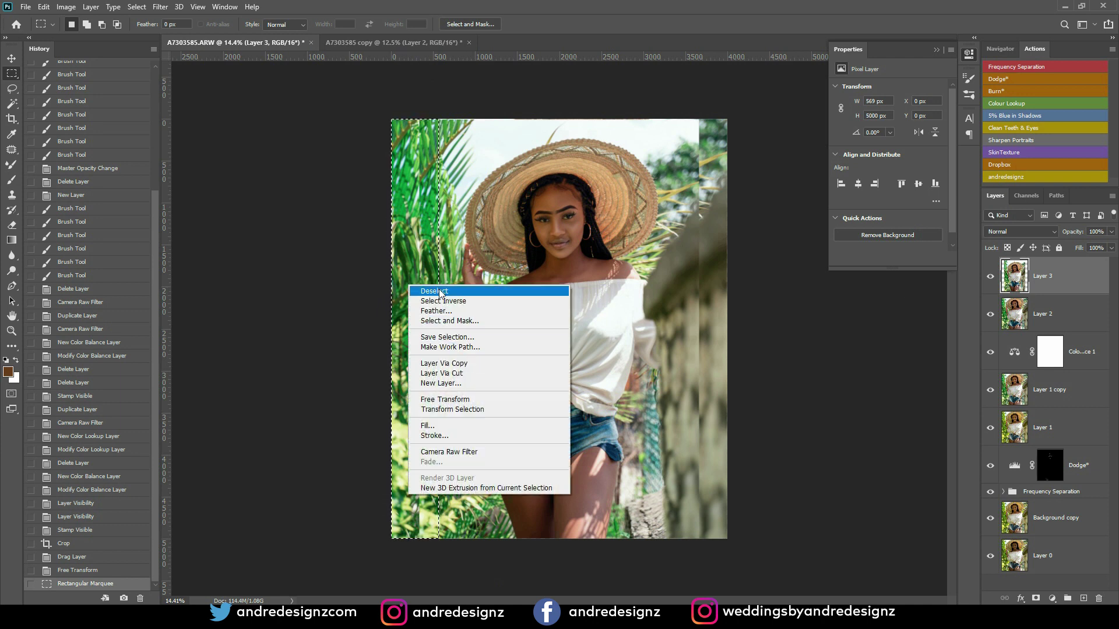
right_click(431, 224)
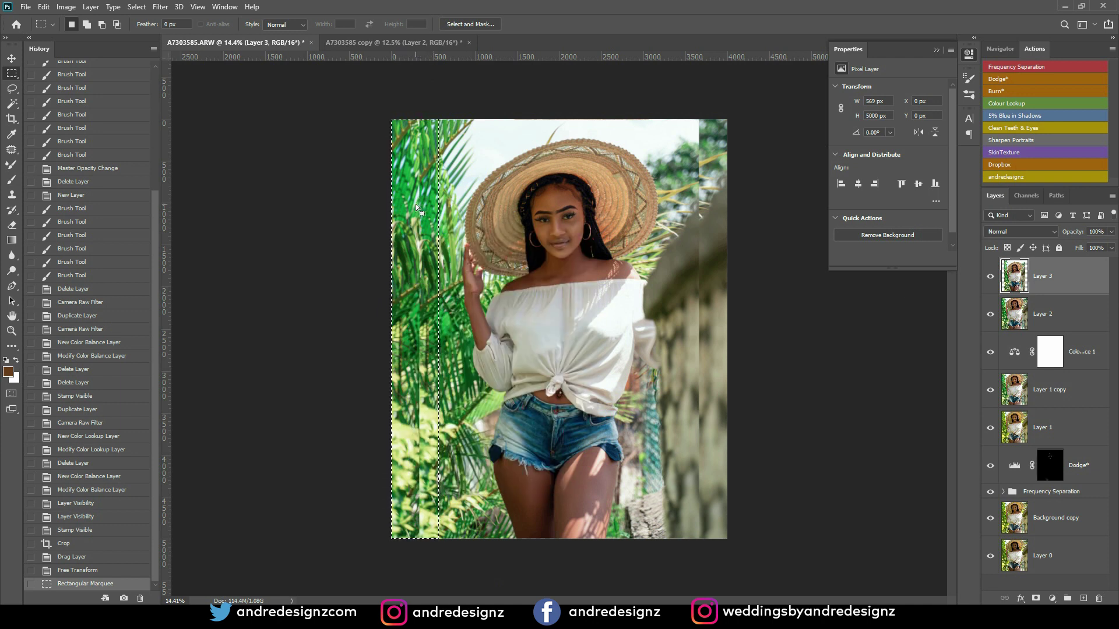
key("ctrl+t")
right_click(409, 211)
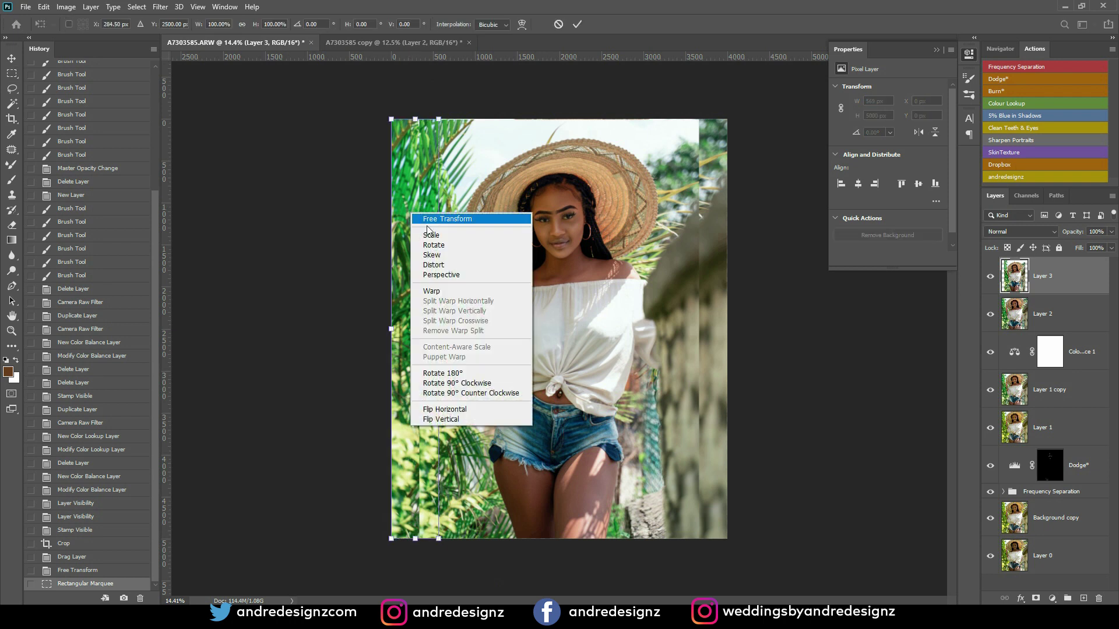
left_click(456, 266)
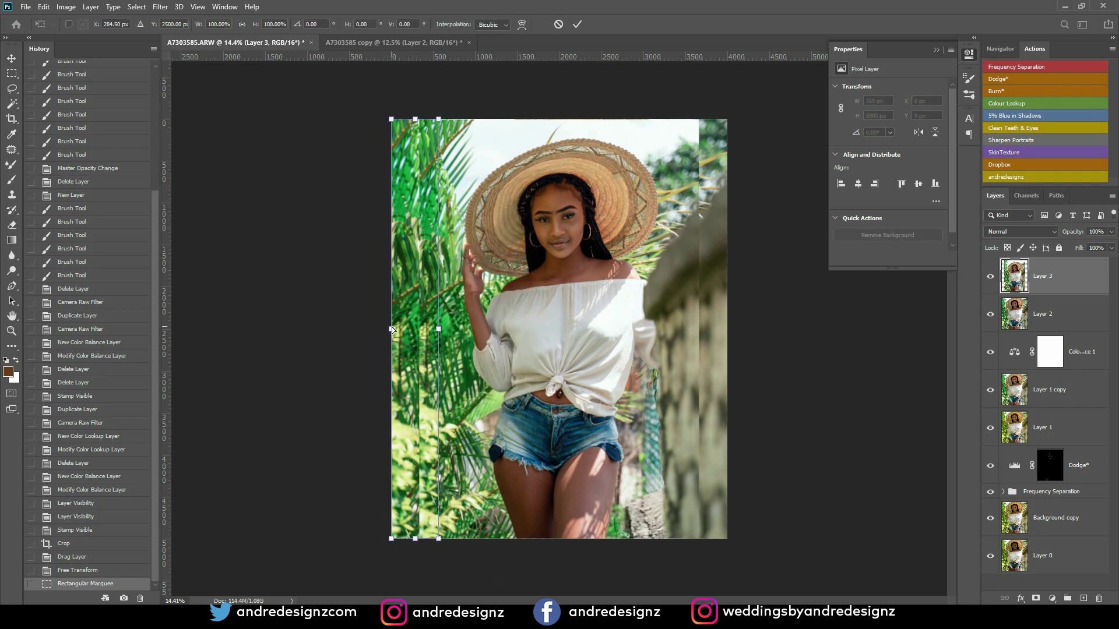
left_click_drag(387, 330, 313, 331)
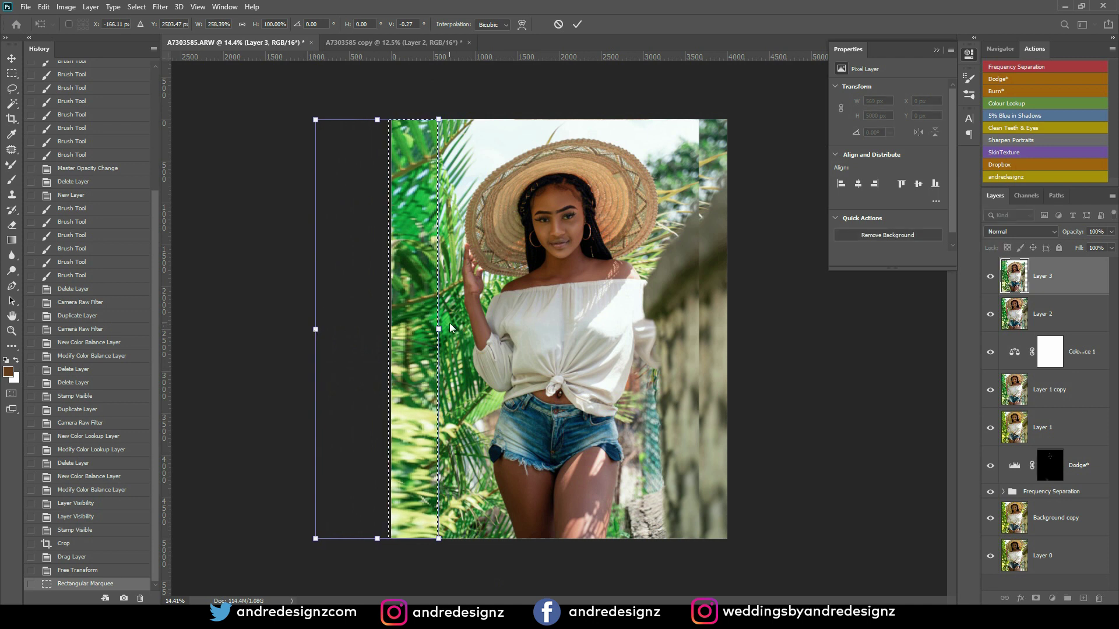
key("Return")
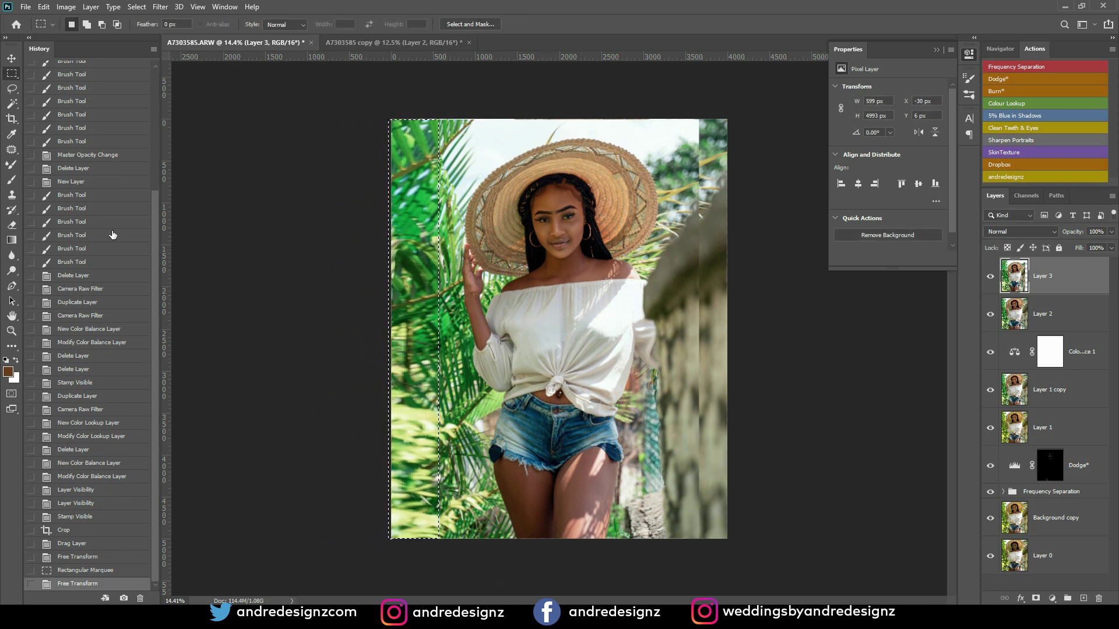
left_click(12, 58)
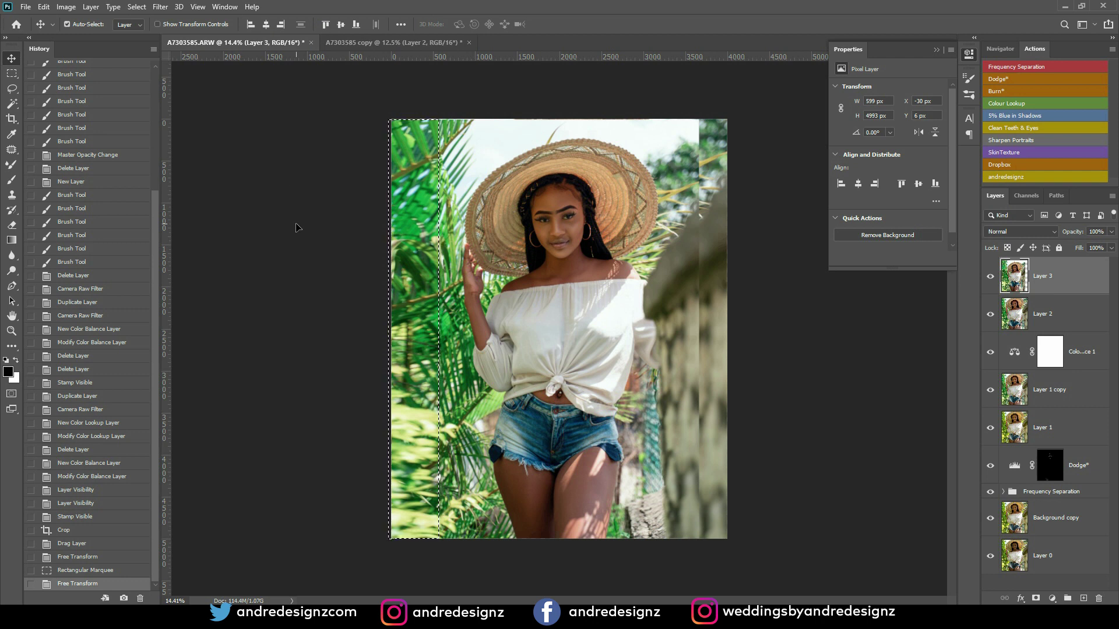
key("ctrl+d")
Step: Select a strip about 554 px wide along the photo's right edge, stretch it outward with Distort to about 288% width, and deselect
scroll(549, 381, "down", 2)
scroll(505, 344, "up", 3)
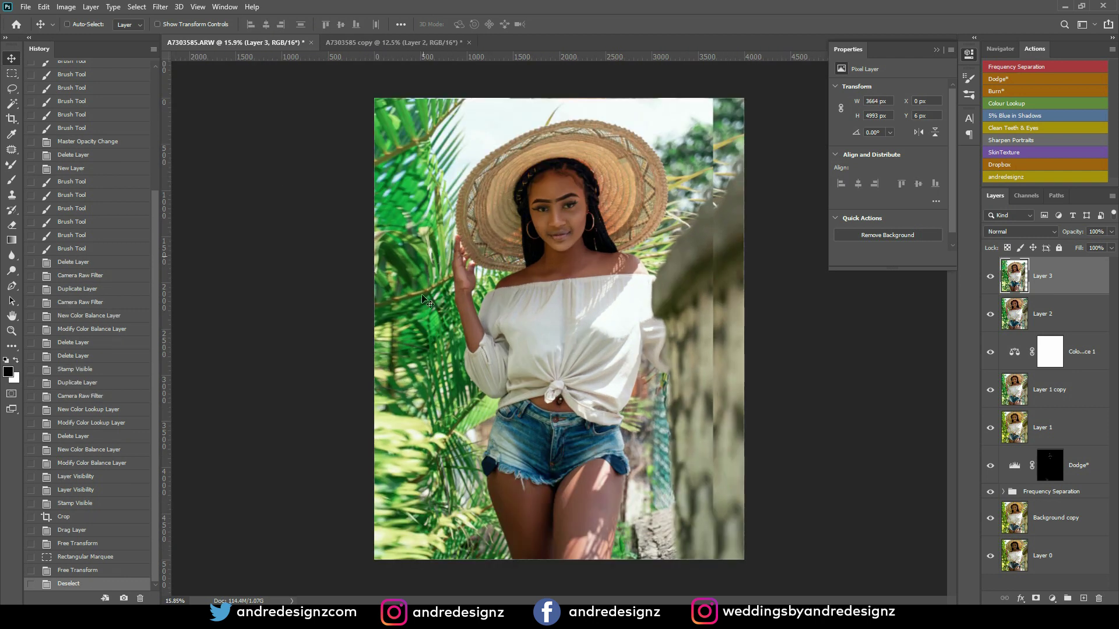
scroll(404, 429, "down", 4)
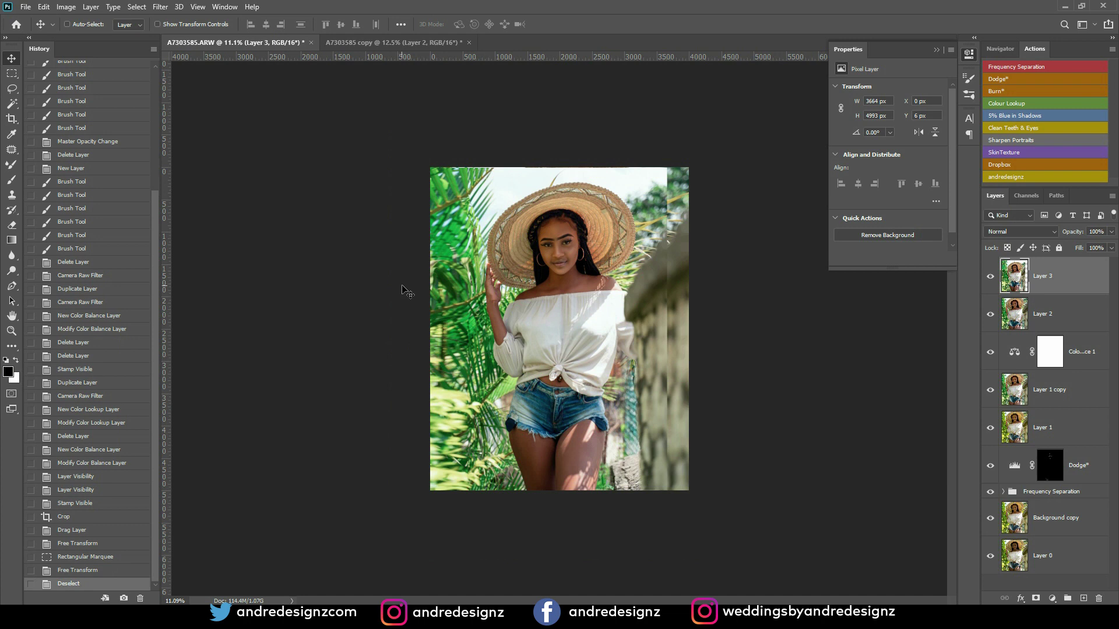
scroll(407, 292, "up", 7)
scroll(478, 304, "down", 5)
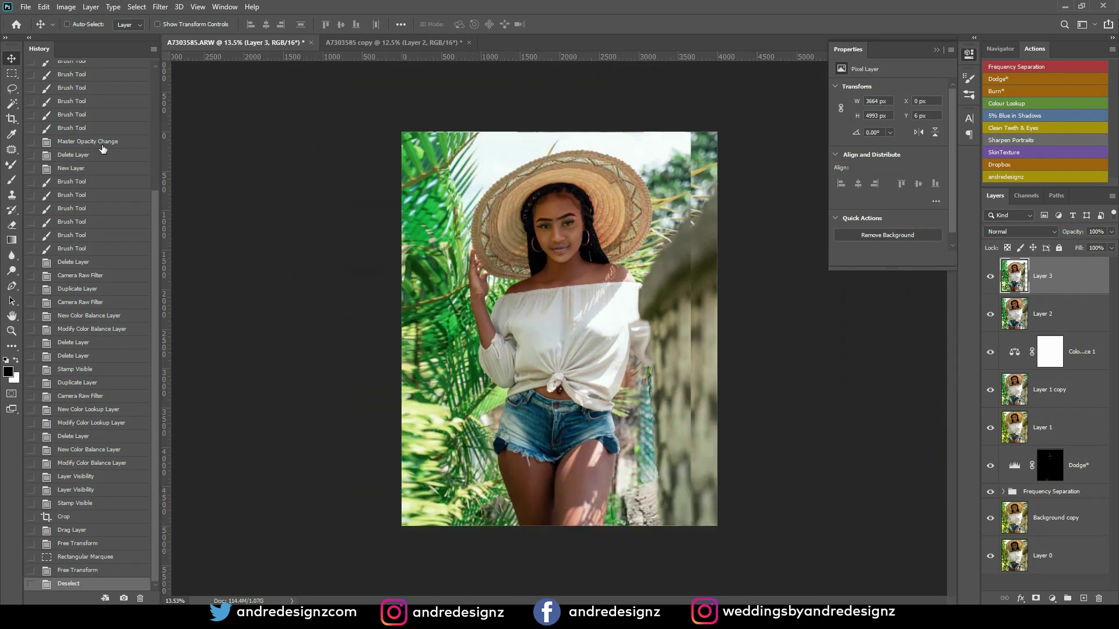
left_click(11, 73)
left_click_drag(673, 120, 780, 454)
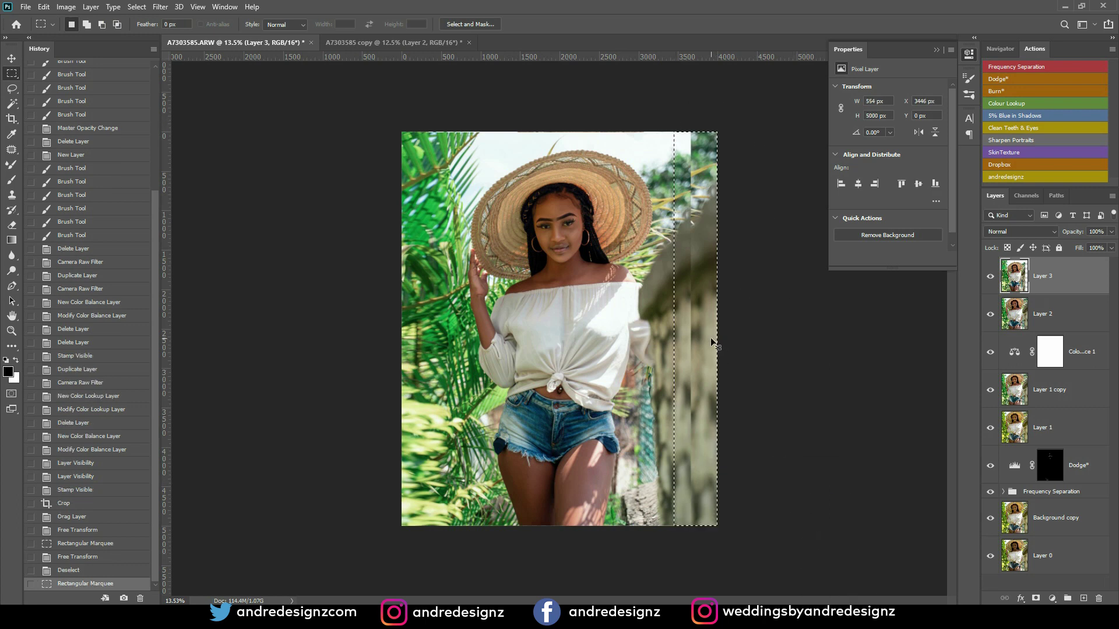
key("ctrl+t")
right_click(705, 296)
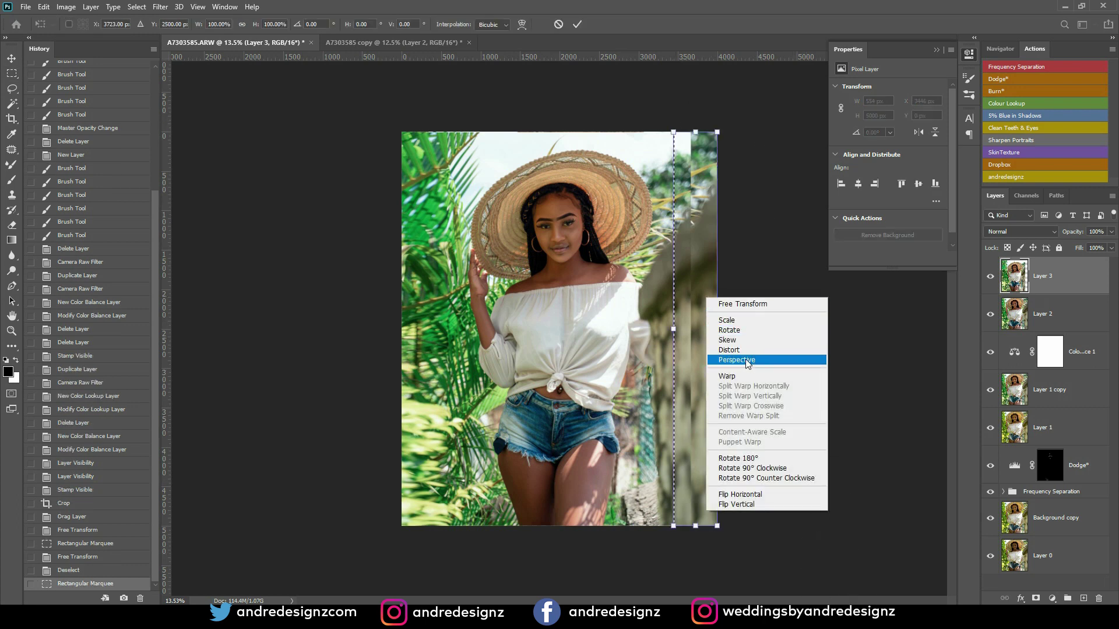
left_click(743, 350)
left_click_drag(719, 331, 799, 332)
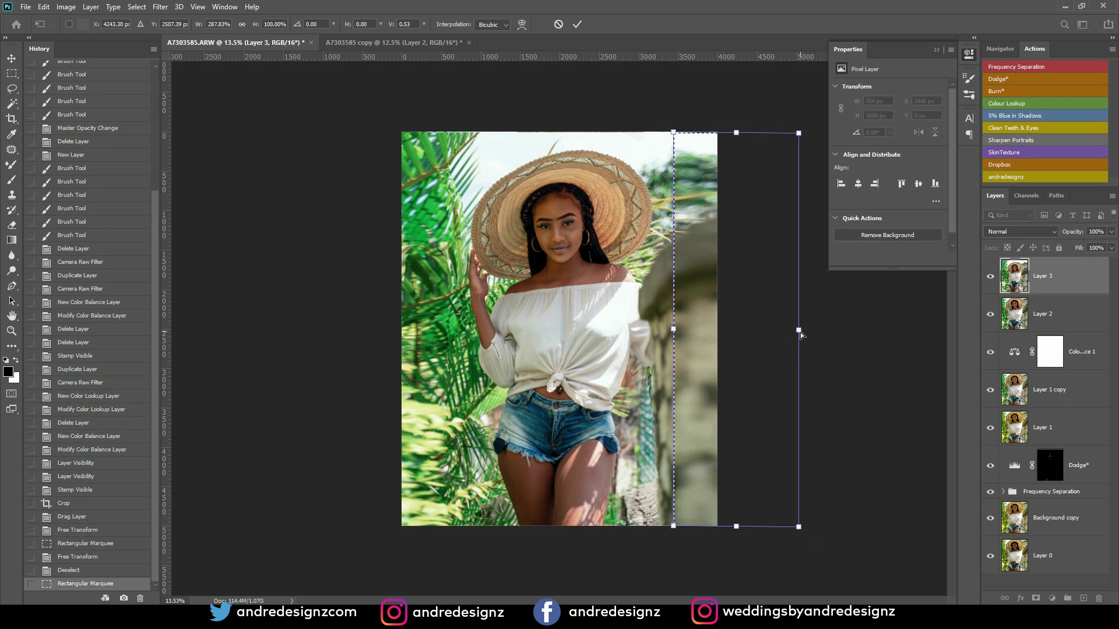
key("Return")
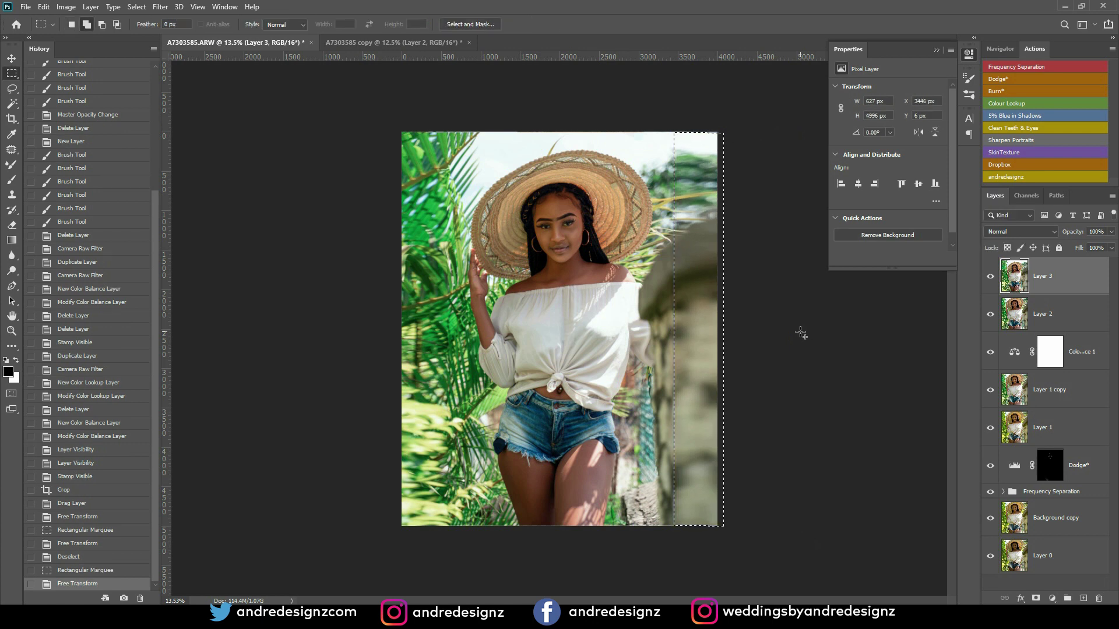
key("ctrl+d")
Step: Clone over the stretch seam on the stone pillar with a 250 px Clone Stamp brush and undo the last stroke
scroll(770, 394, "down", 3)
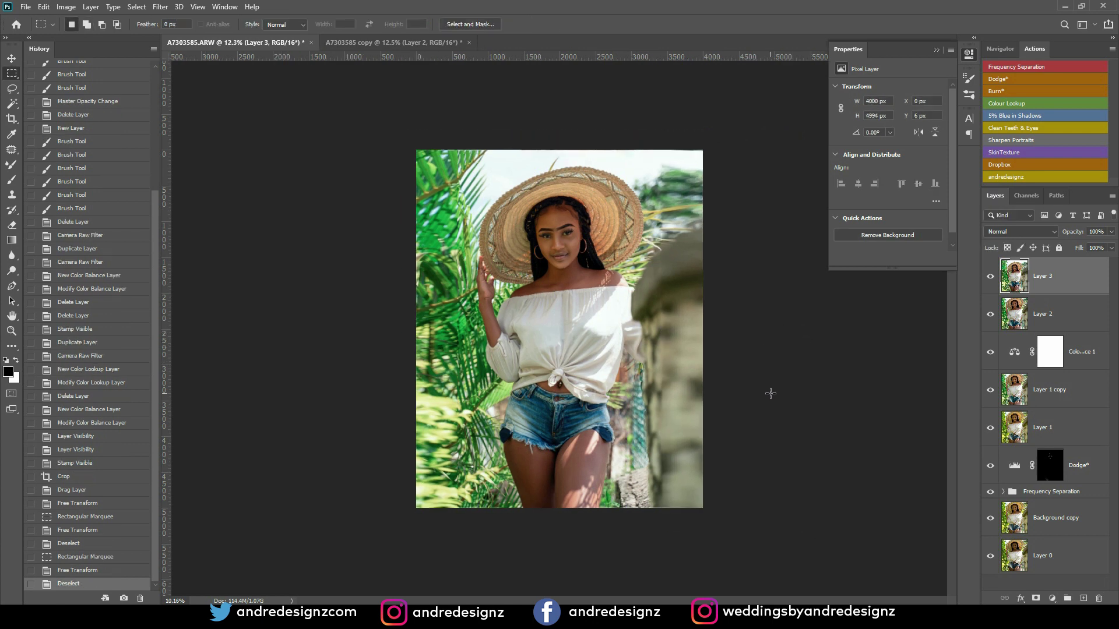
scroll(732, 394, "up", 2)
scroll(722, 384, "up", 1)
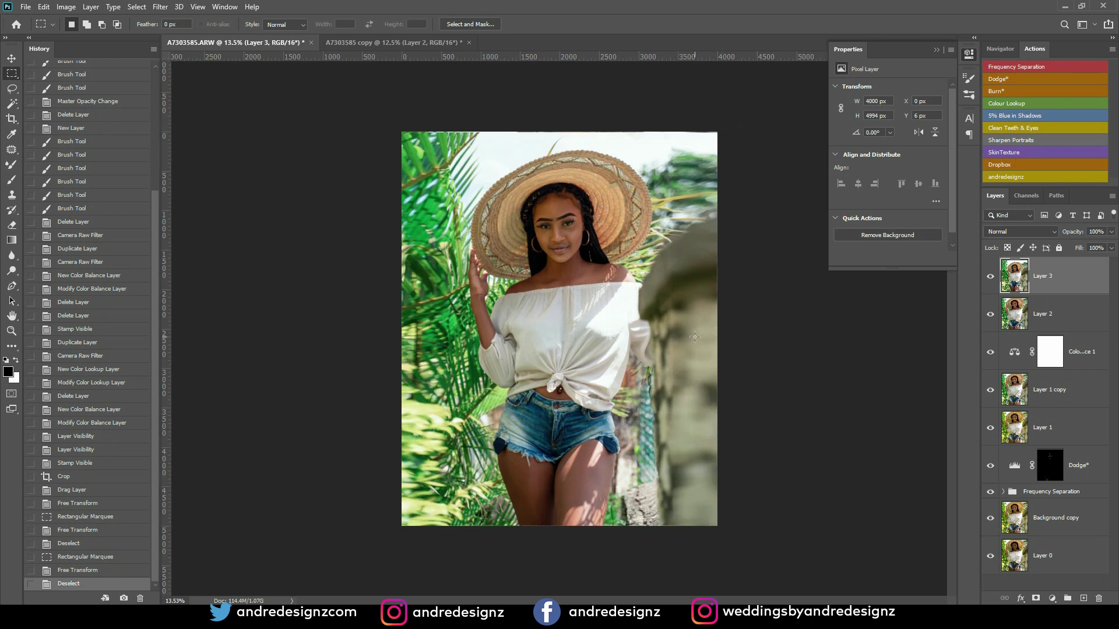
key("s")
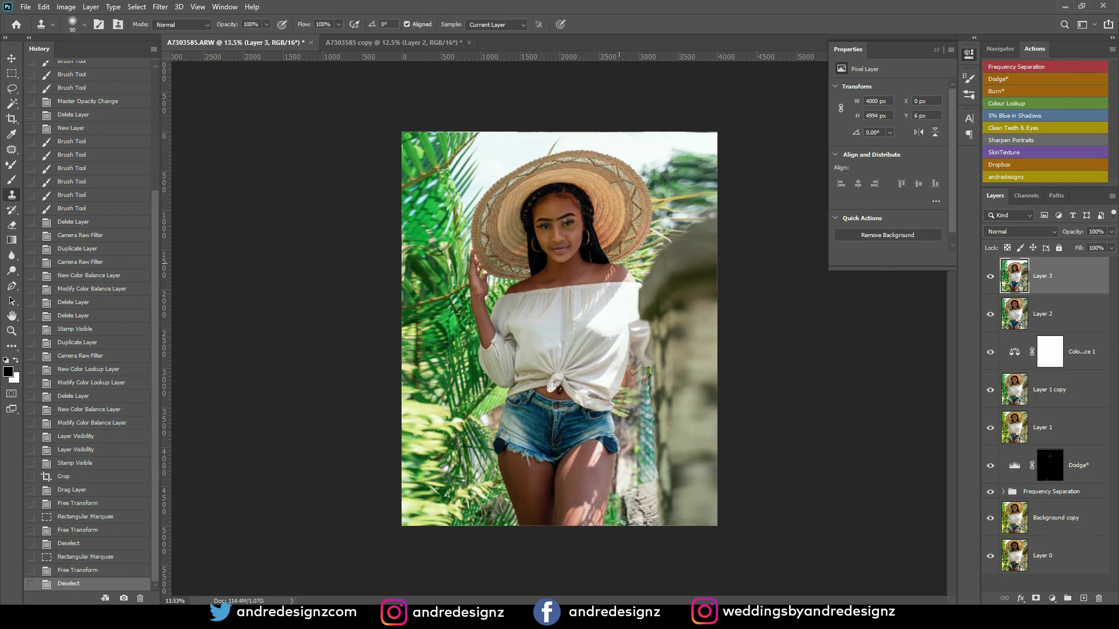
key("bracketright")
key("bracketright")
key("bracketright")
left_click_drag(676, 253, 673, 384)
key("ctrl+space")
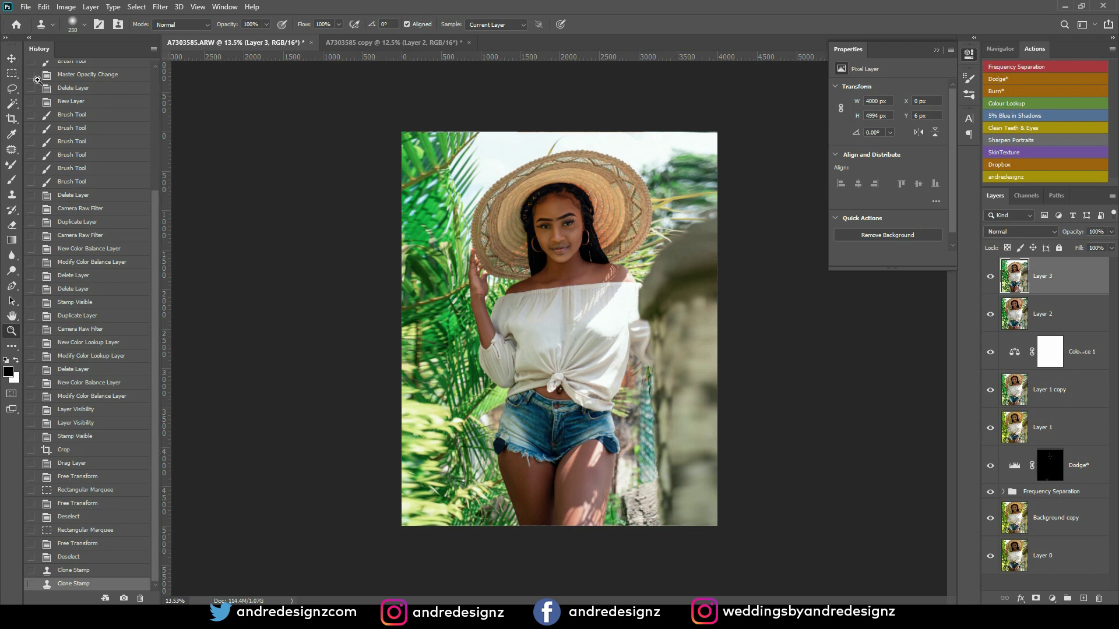
key("ctrl+z")
key("v")
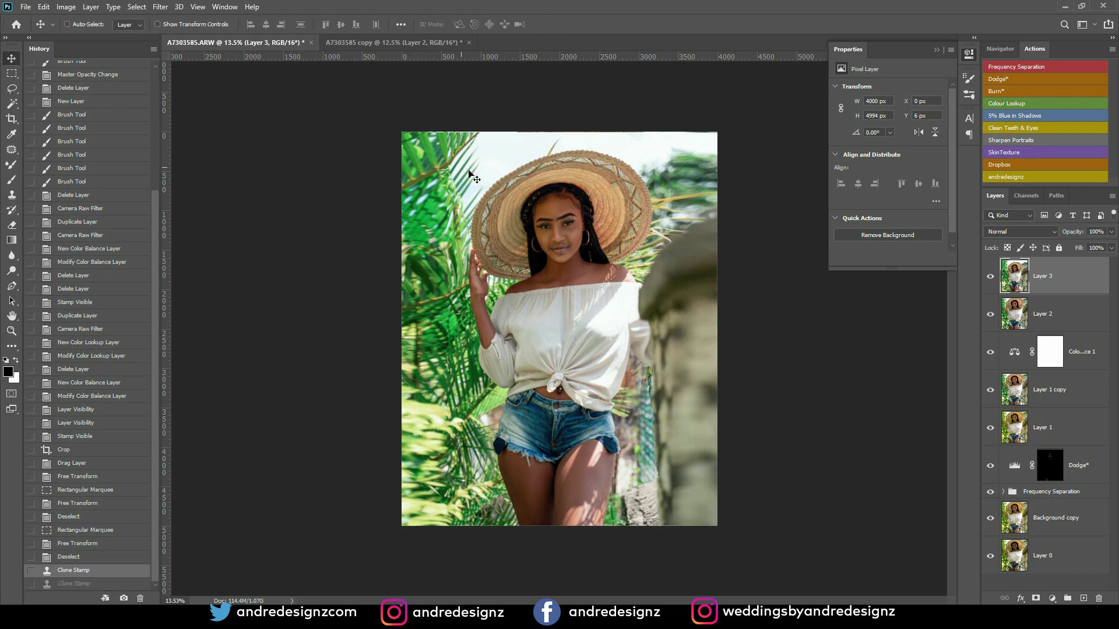
Step: Clone more stone texture down the pillar's stretched seam on Layer 3 with the Clone Stamp
key("s")
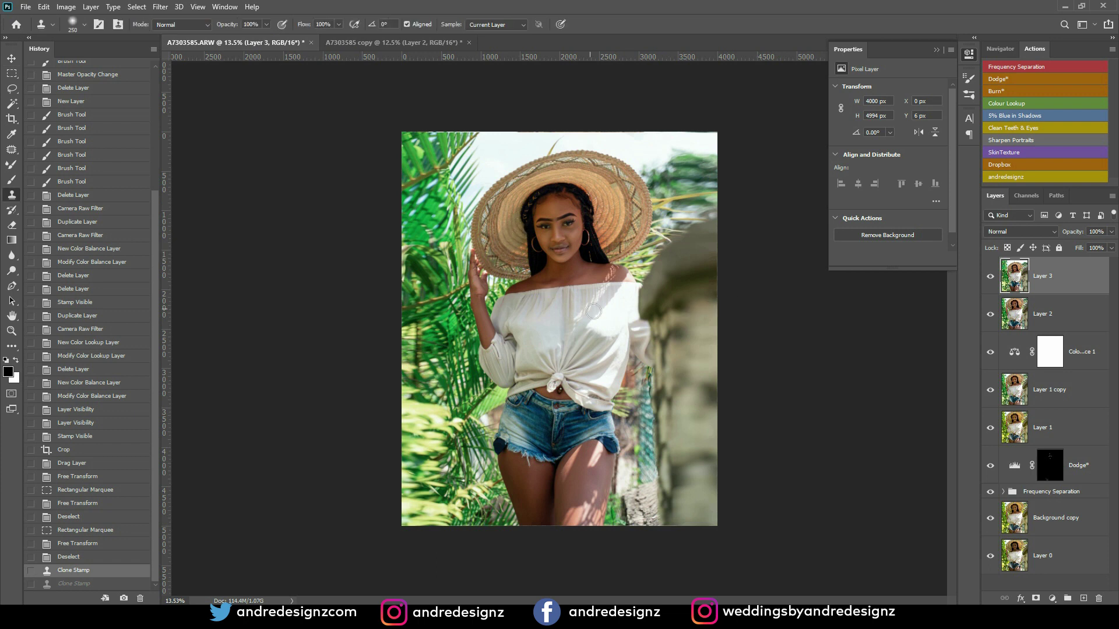
left_click_drag(676, 317, 671, 446)
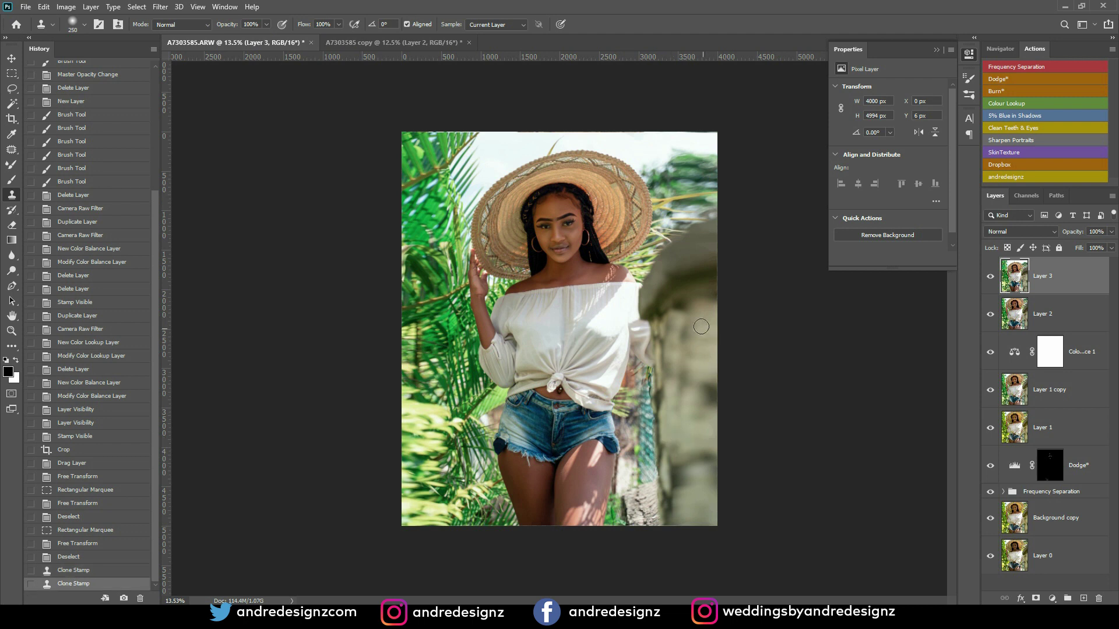
left_click_drag(680, 320, 680, 351)
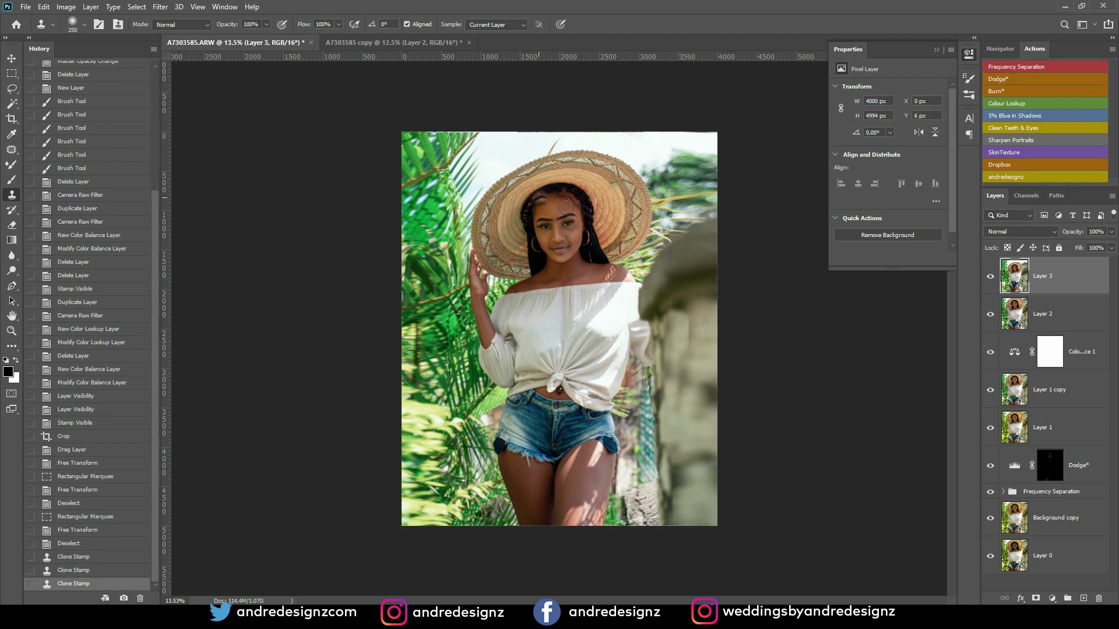
left_click_drag(695, 324, 687, 355)
scroll(706, 332, "down", 3)
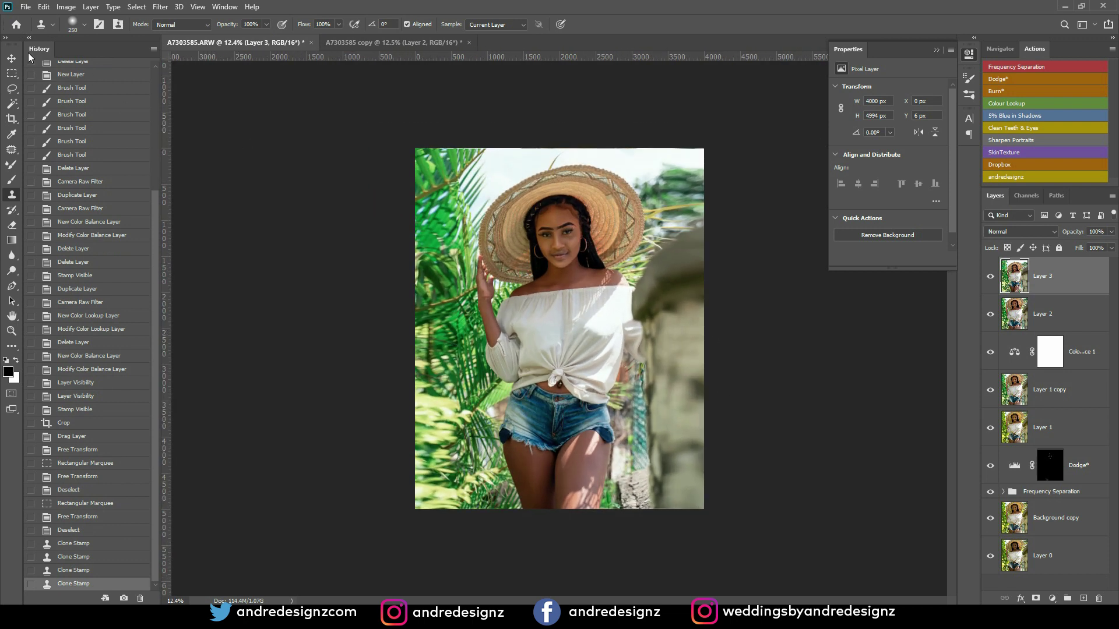
Step: Set up a Save for Web JPEG export of the finished 4:5 portrait with the image width reduced to 1080 px
left_click(11, 59)
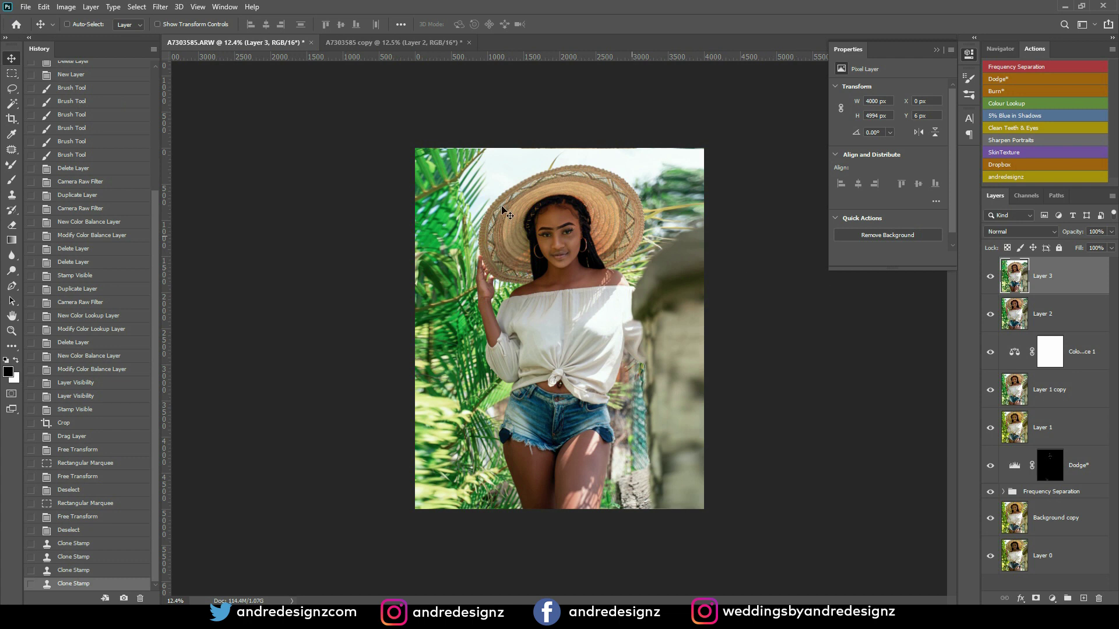
left_click(25, 7)
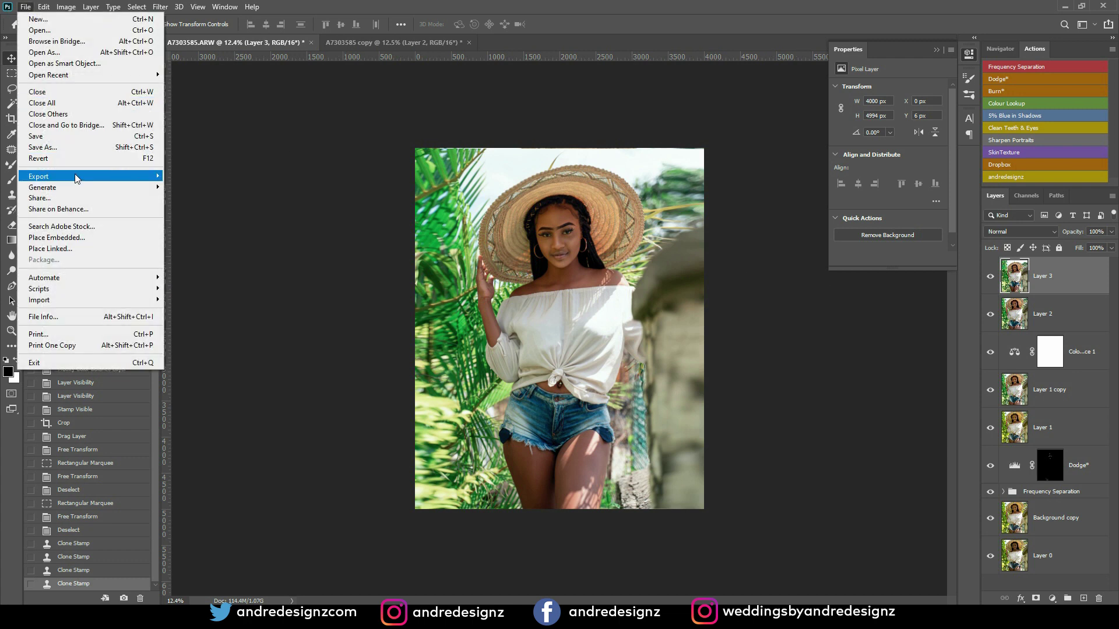
mouse_move(75, 176)
left_click(215, 222)
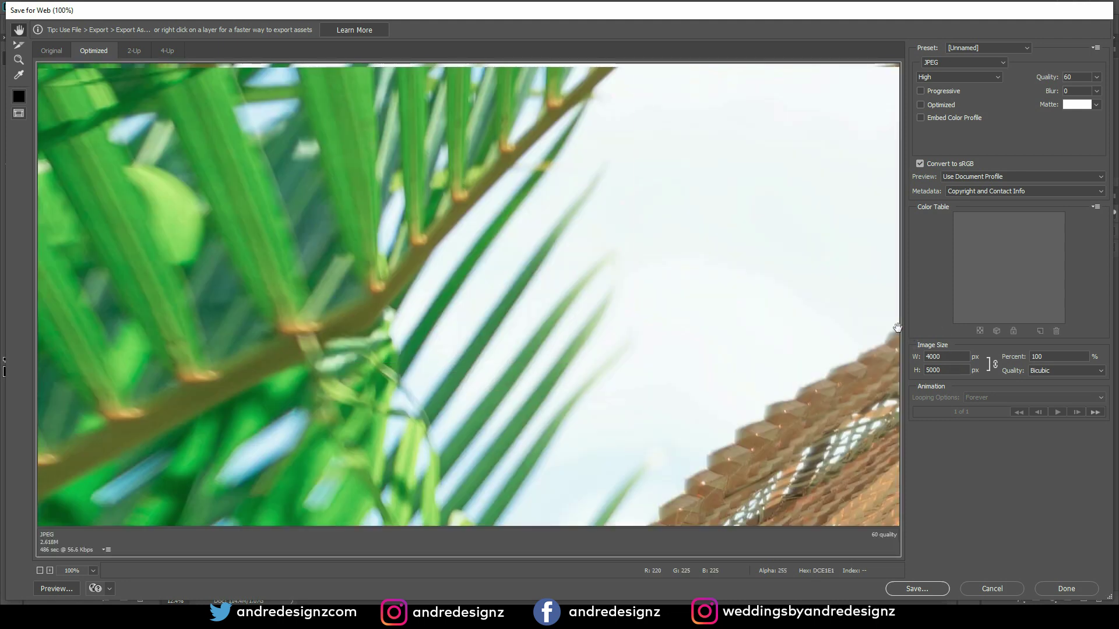
left_click_drag(959, 356, 909, 359)
type("108")
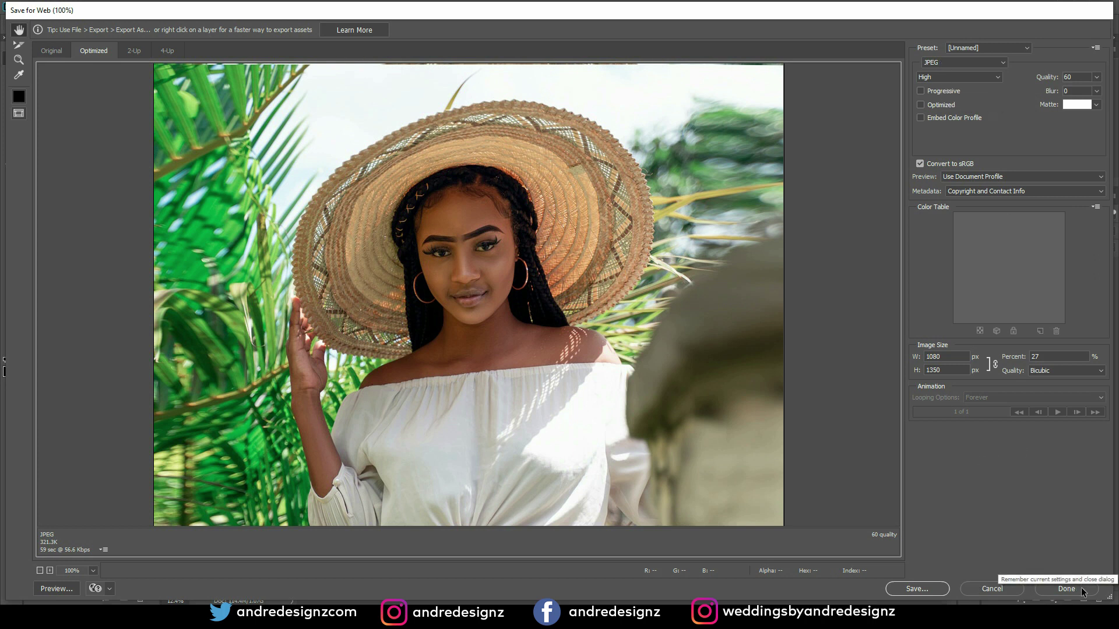
Step: Save the optimized image to the Desktop under the file name A7303585
left_click(930, 586)
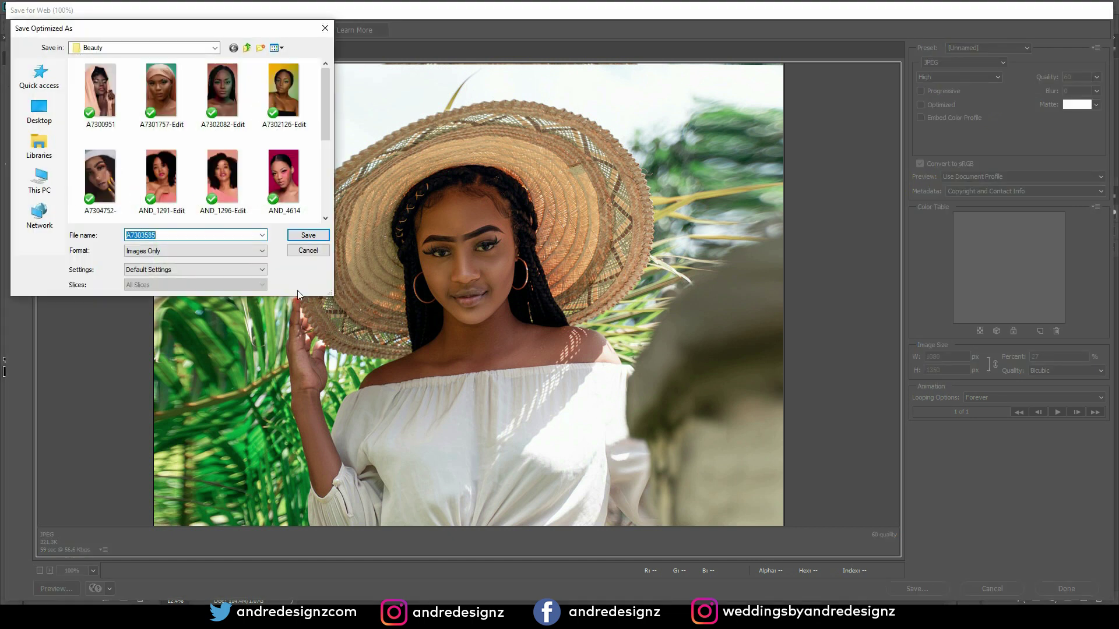
left_click(39, 110)
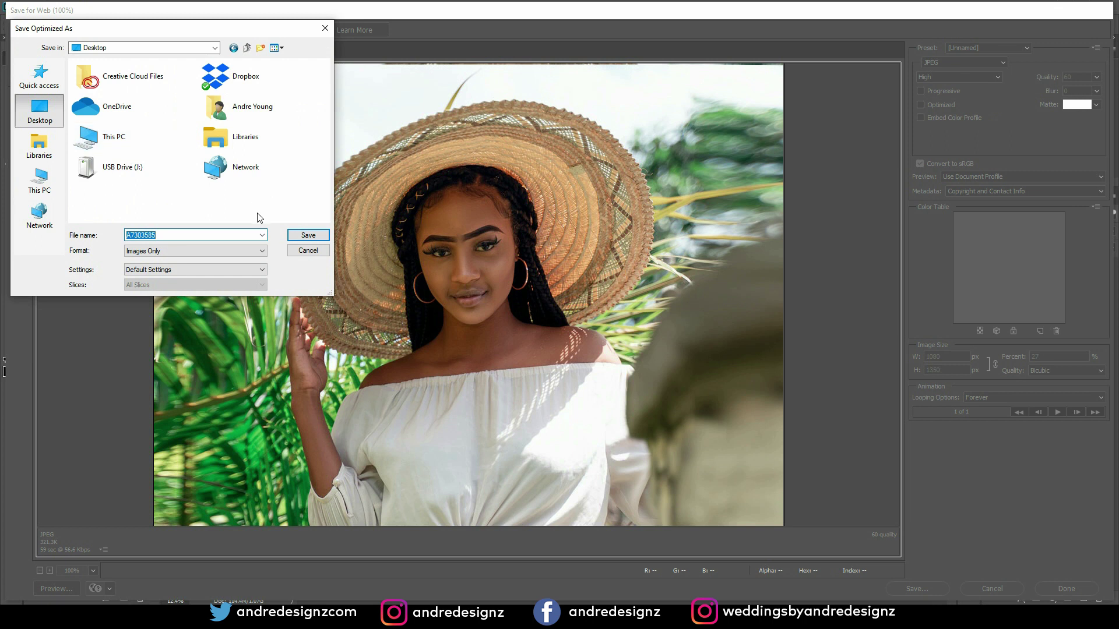
left_click(307, 235)
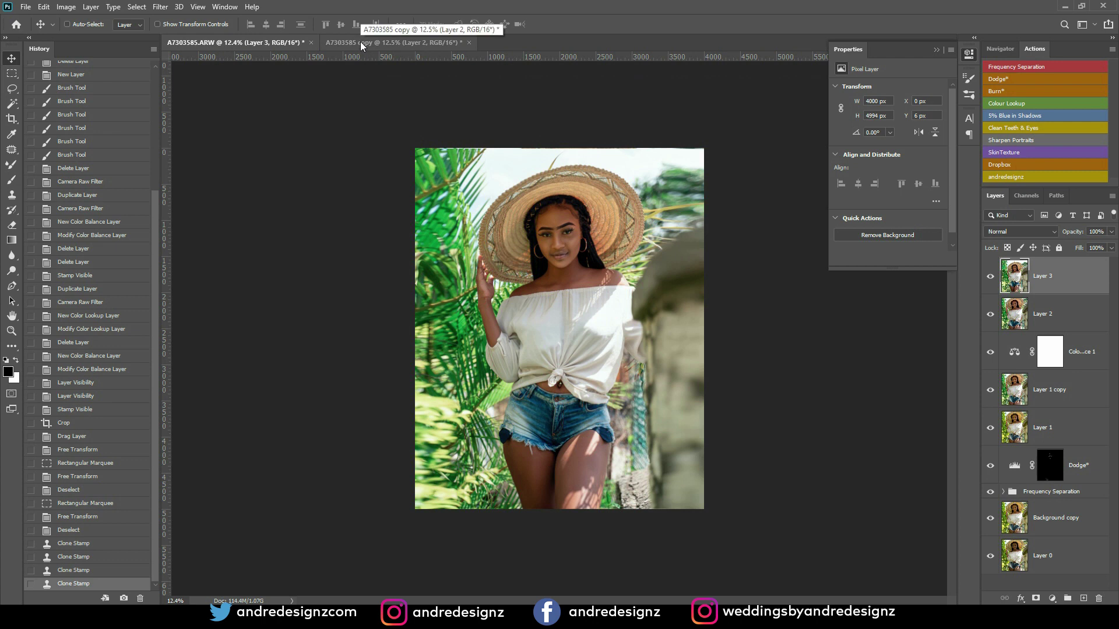
Step: Float the duplicate document A7303585 copy in its own window and close it without saving its changes
left_click_drag(360, 43, 362, 79)
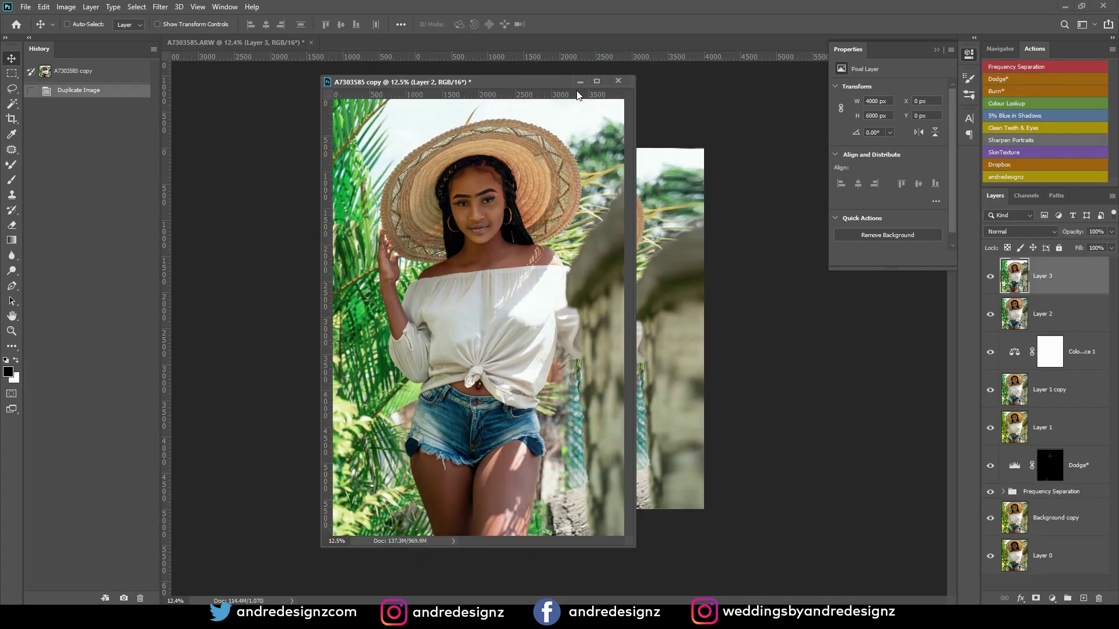
left_click(619, 81)
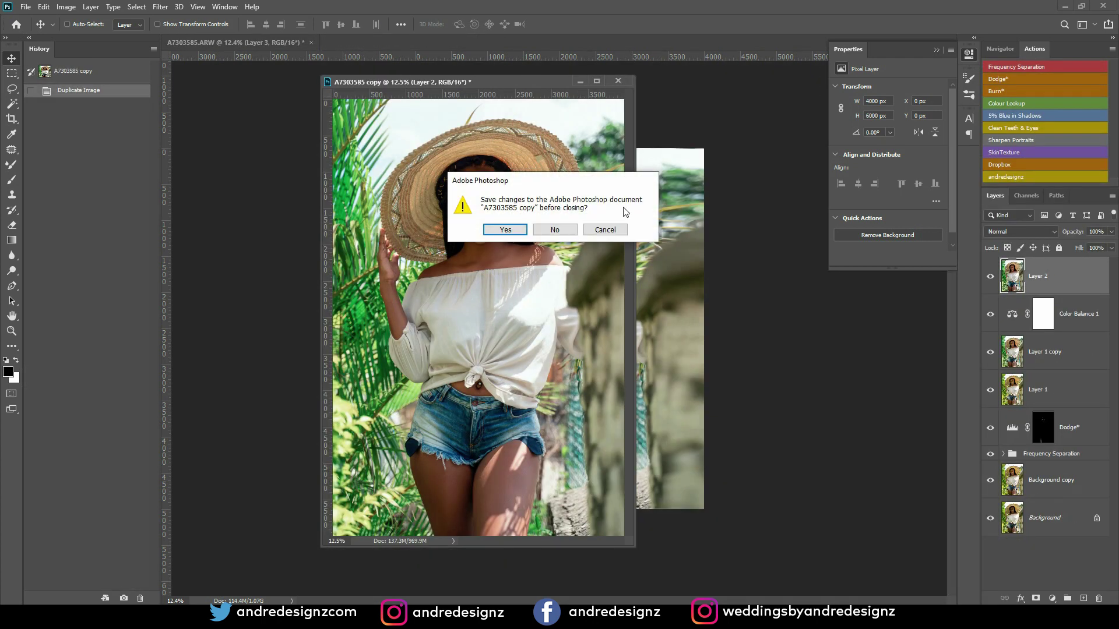
left_click(619, 231)
left_click(618, 81)
left_click(548, 230)
key("ctrl+0")
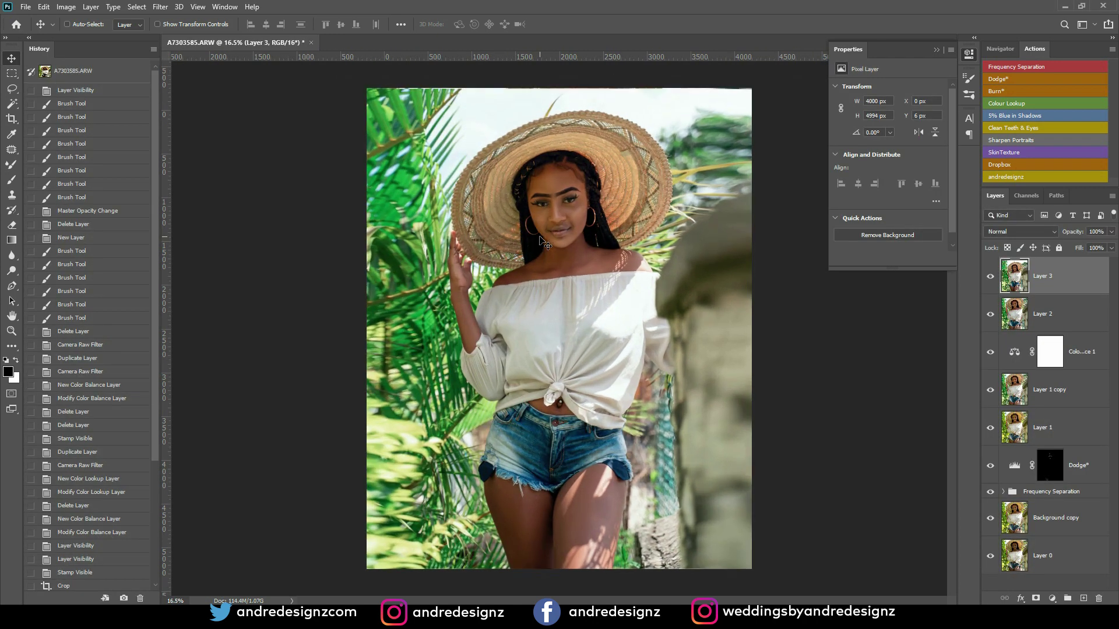